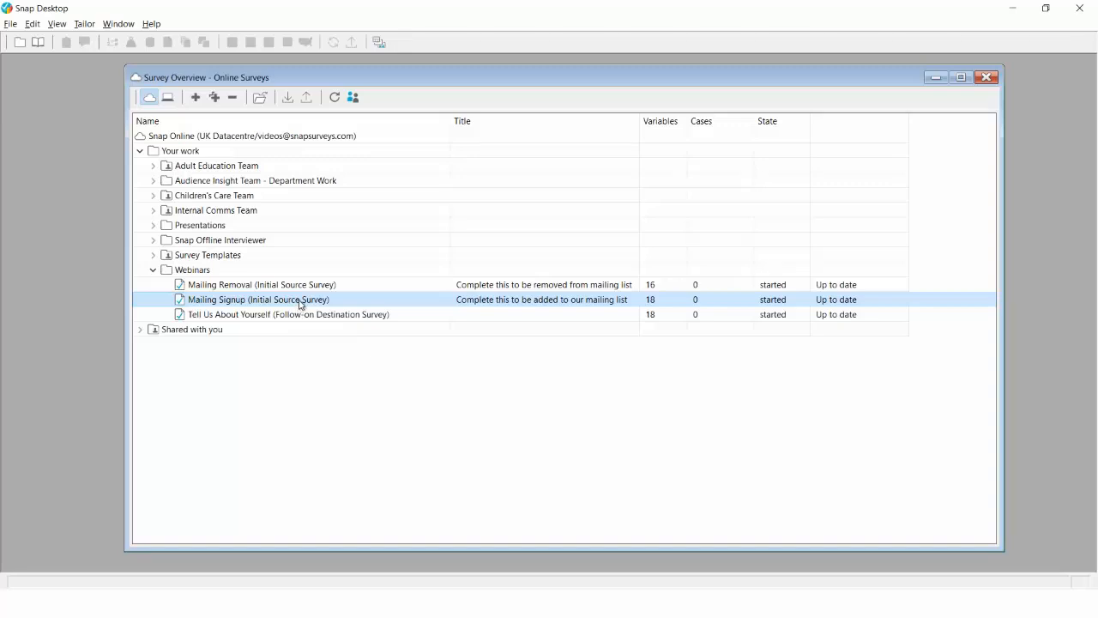
# Open the Mailing Signup questionnaire and select its First Name, Last Name and Email Address questions
pyautogui.doubleClick(301, 305)
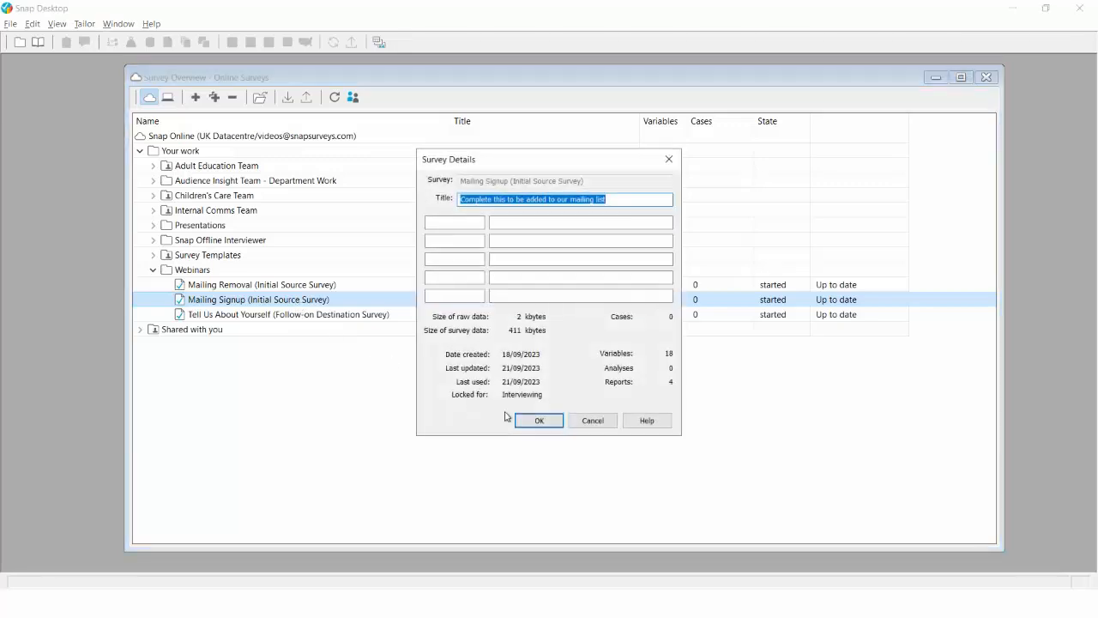
pyautogui.click(532, 420)
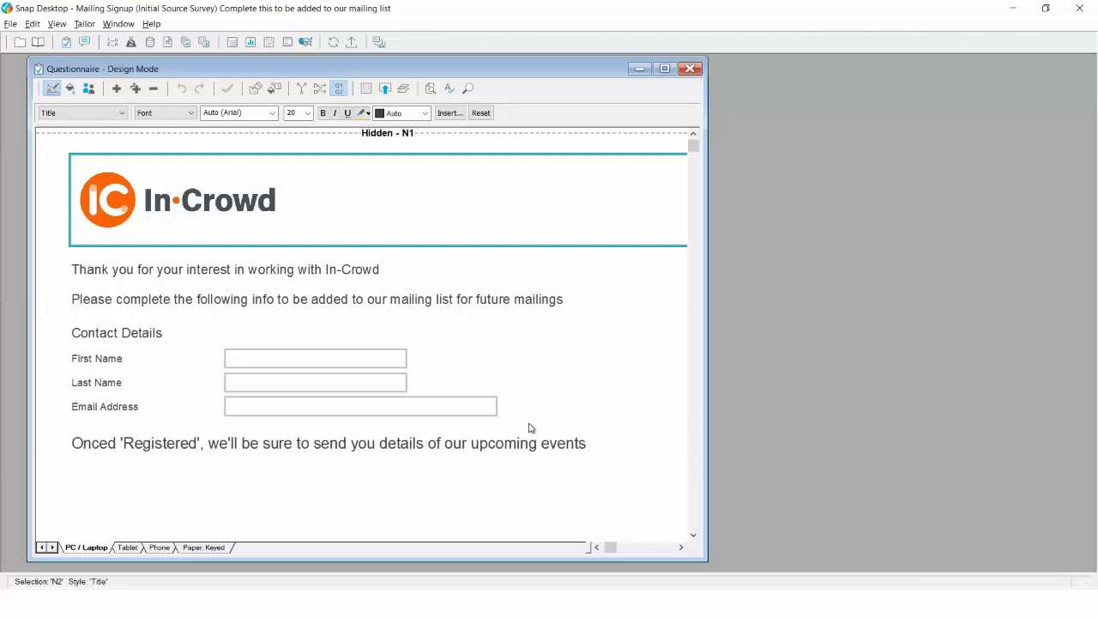
pyautogui.click(261, 352)
pyautogui.click(253, 375)
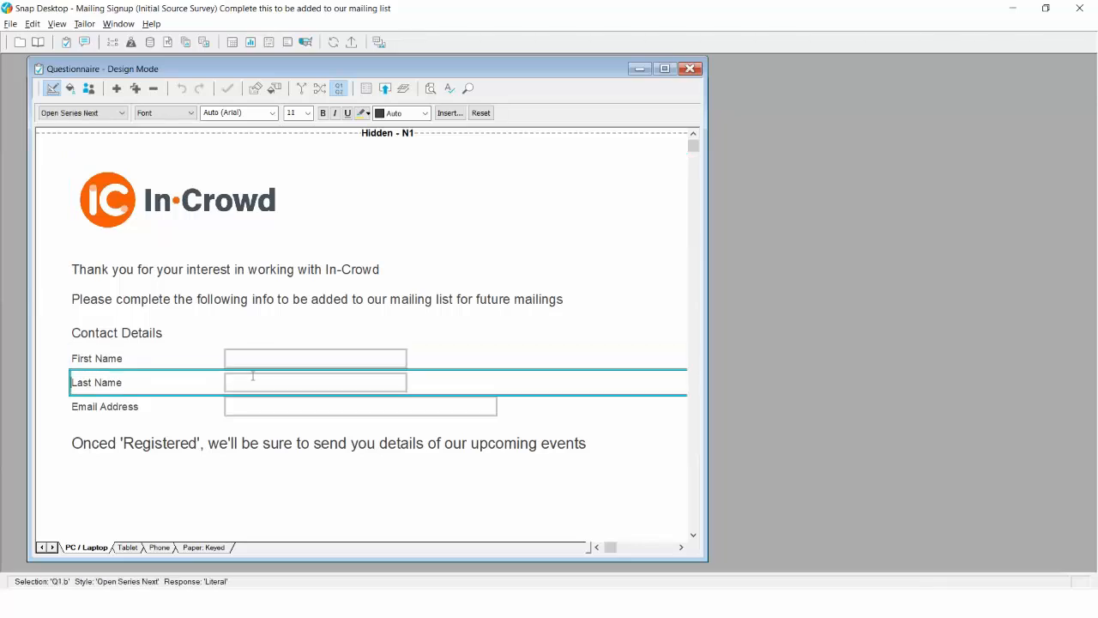
pyautogui.click(254, 405)
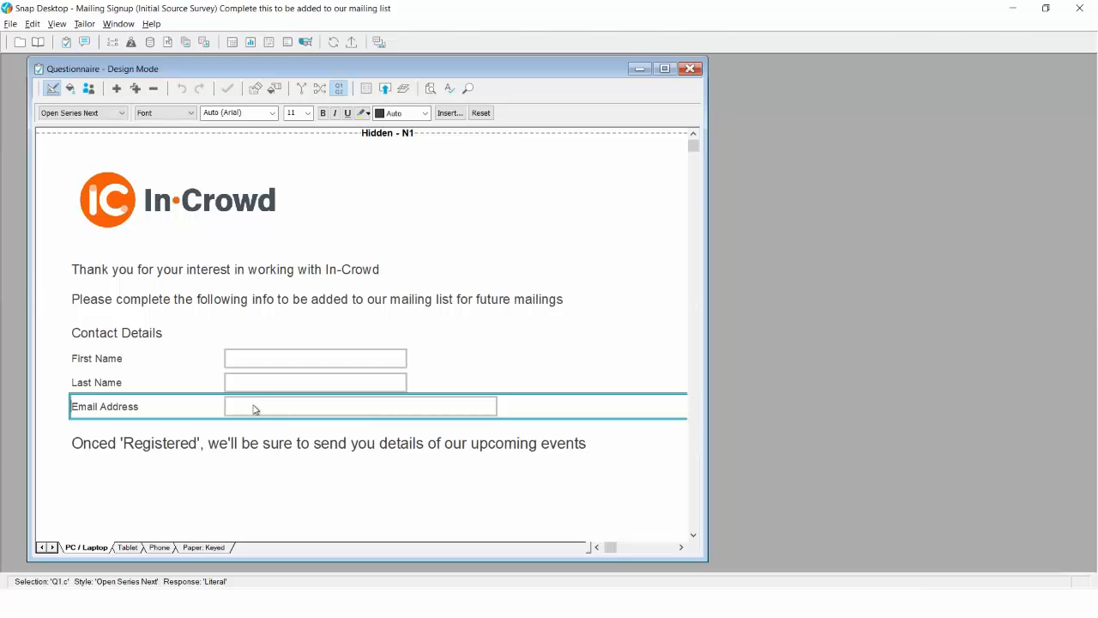
# Check that the Email Address variable's Pattern validation is set to email address
pyautogui.rightClick(254, 405)
pyautogui.press('Up')
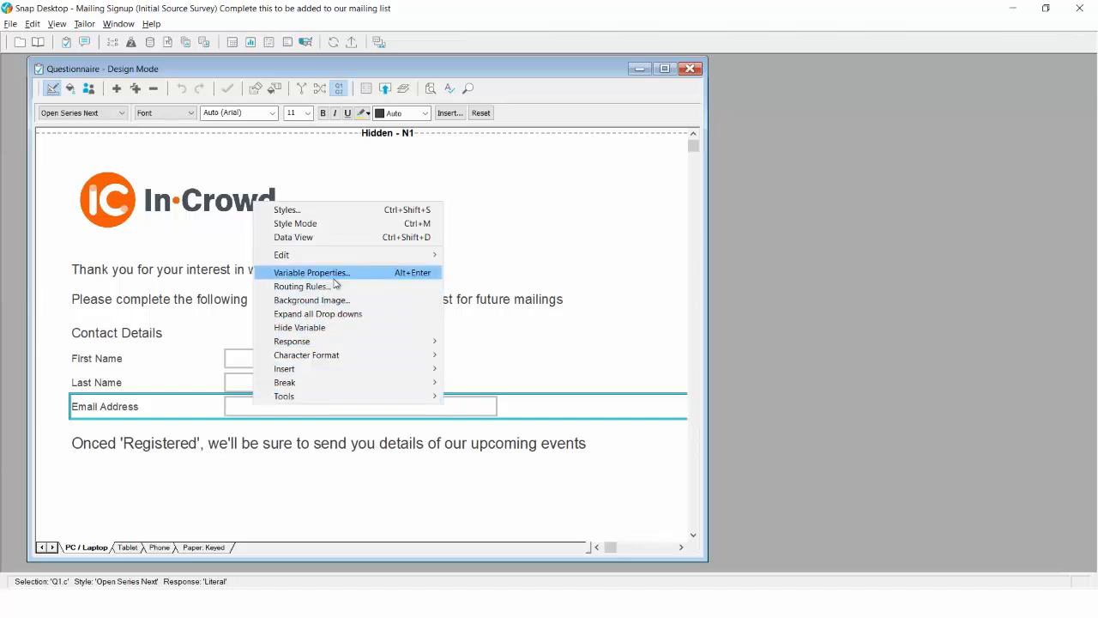
pyautogui.press('Return')
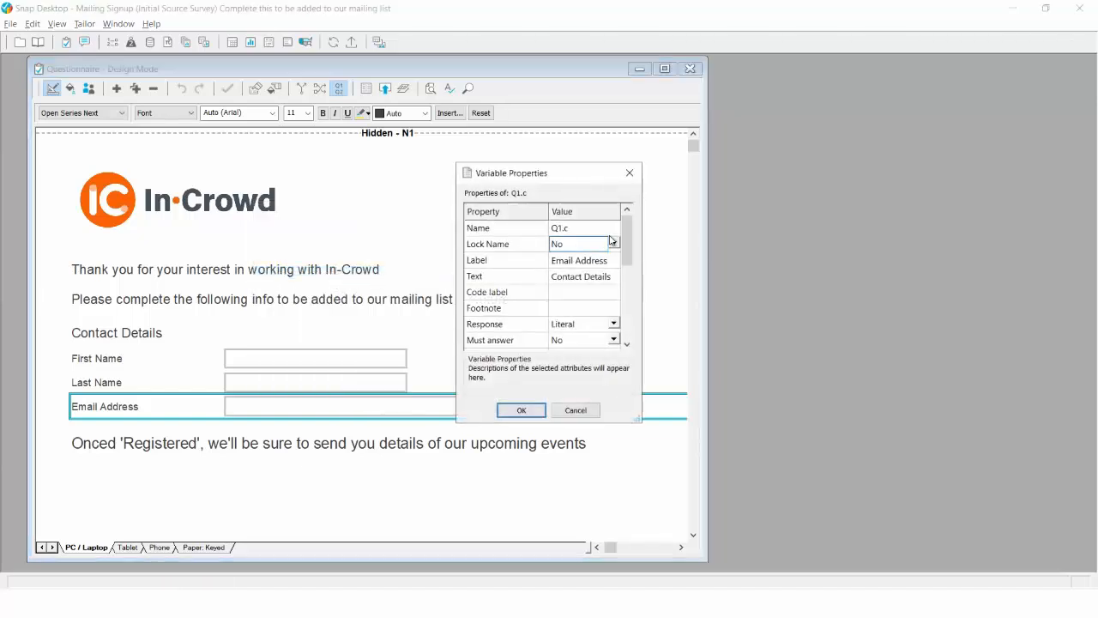
pyautogui.moveTo(627, 229); pyautogui.dragTo(627, 281)
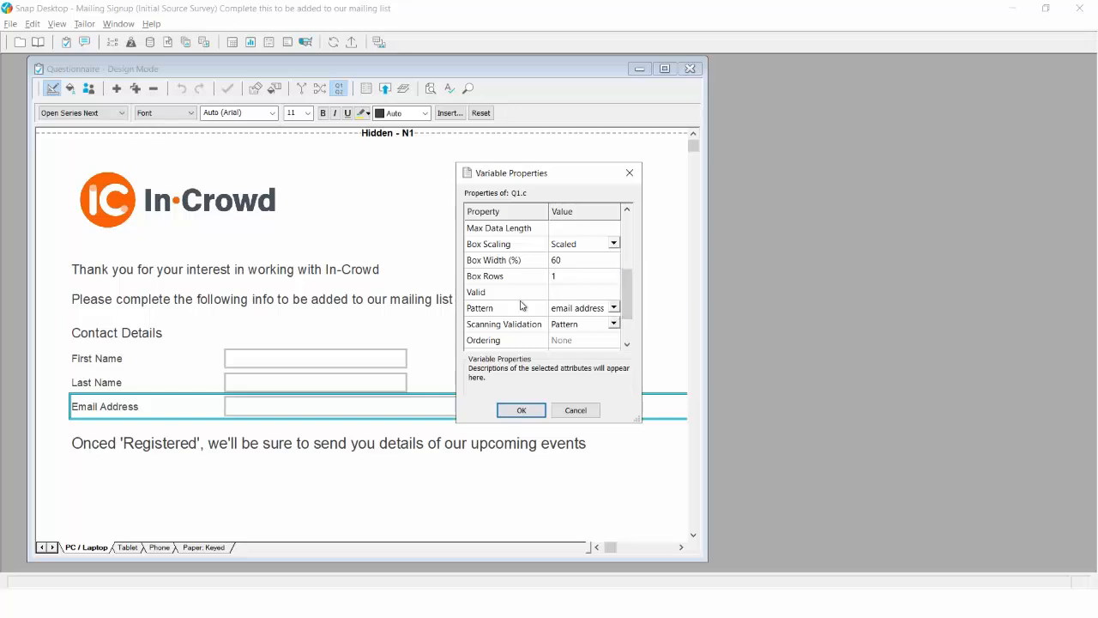
pyautogui.click(564, 310)
pyautogui.click(533, 411)
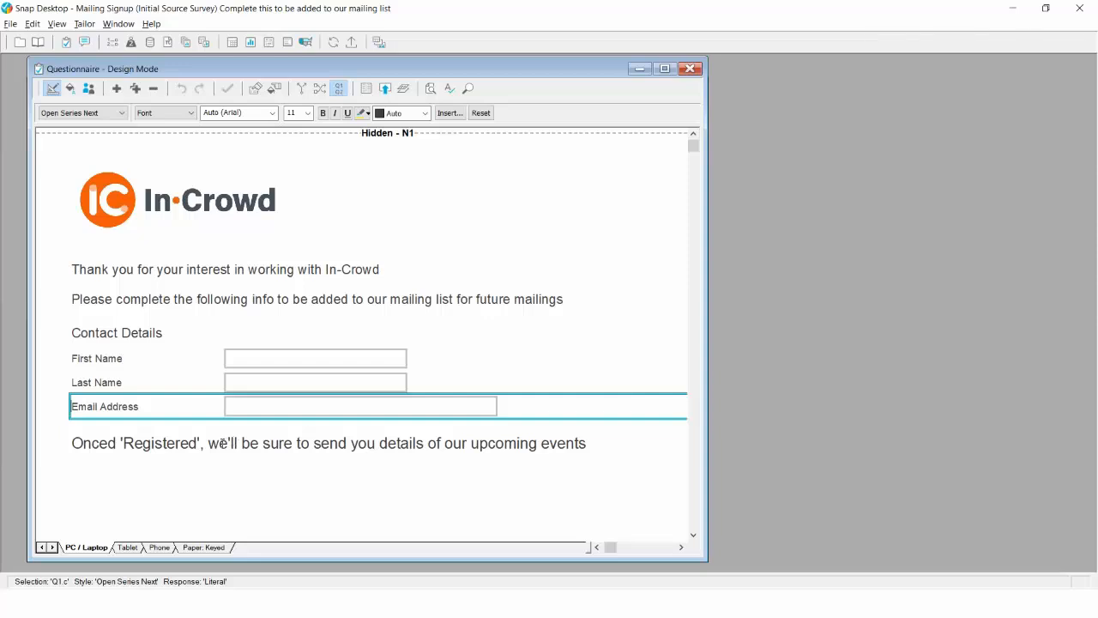
pyautogui.click(369, 91)
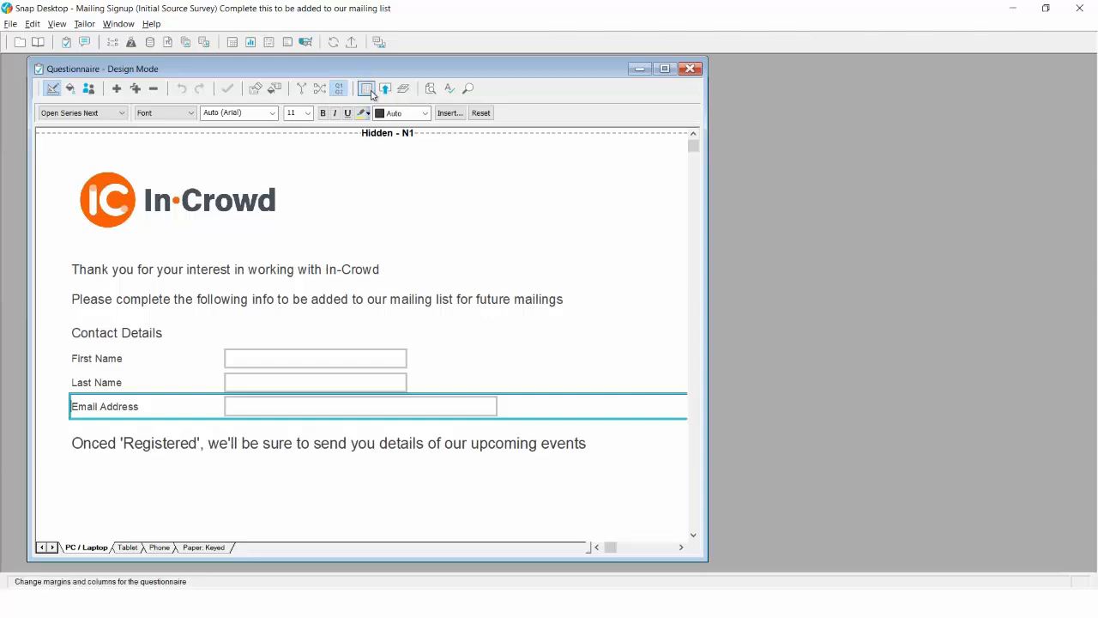
pyautogui.moveTo(471, 271); pyautogui.dragTo(468, 305)
pyautogui.click(450, 299)
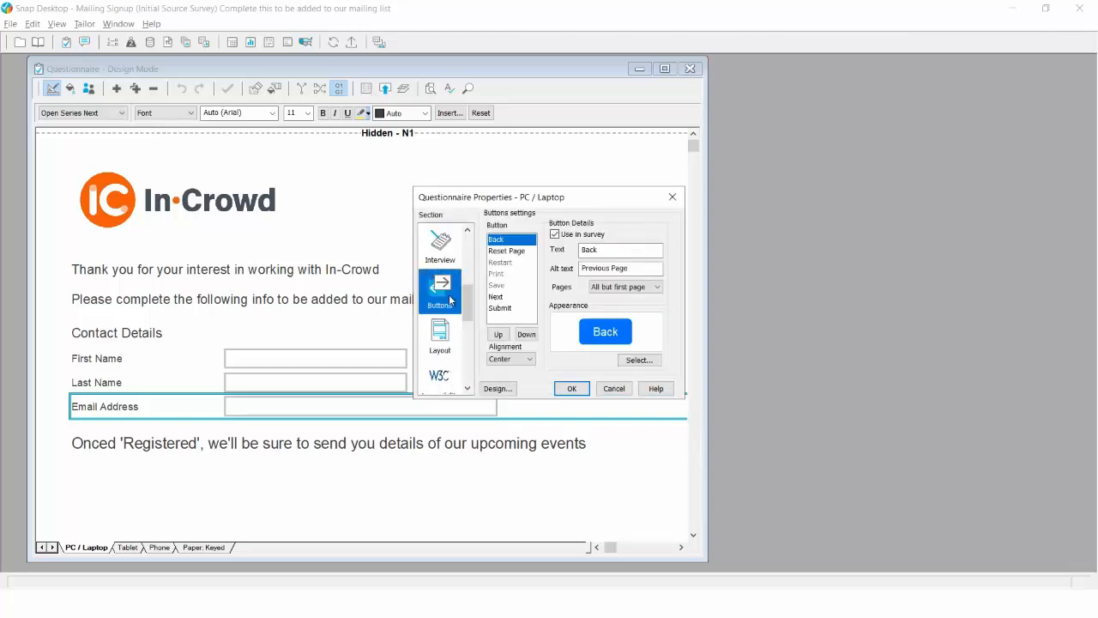
pyautogui.click(504, 308)
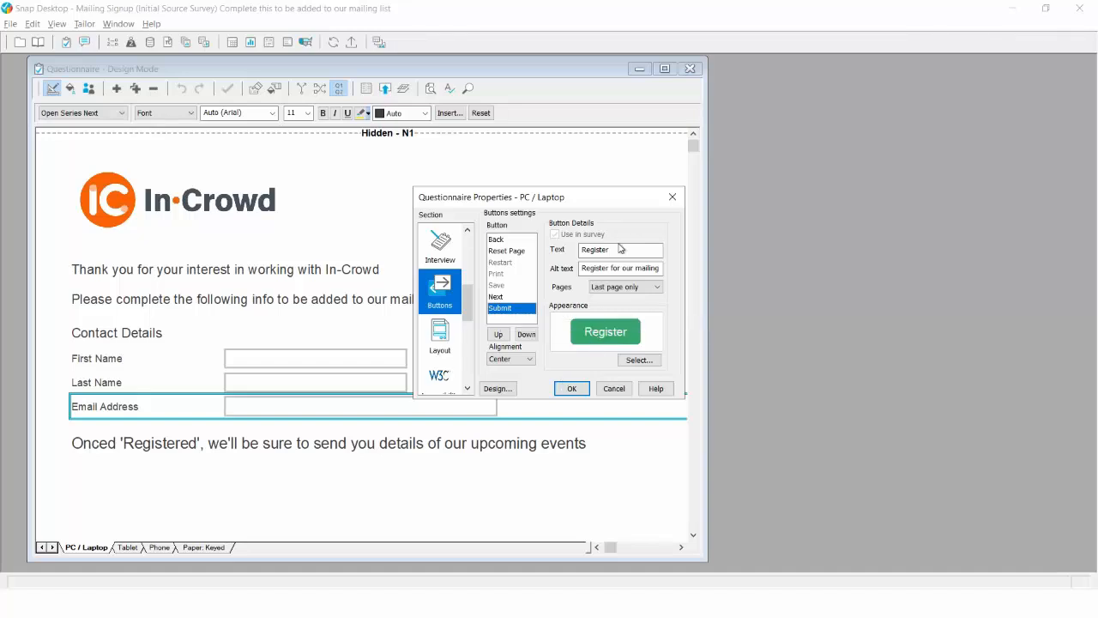
pyautogui.moveTo(619, 250); pyautogui.dragTo(581, 254)
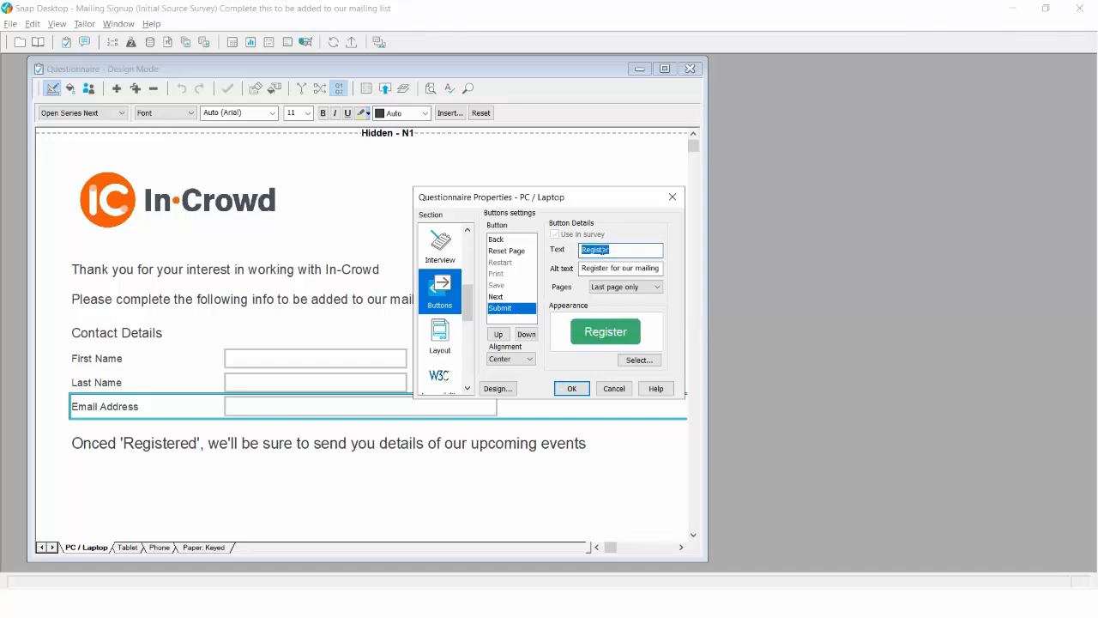
pyautogui.click(623, 248)
pyautogui.moveTo(582, 270)
pyautogui.mouseDown()
pyautogui.moveTo(672, 269)
pyautogui.moveTo(567, 268)
pyautogui.mouseUp()
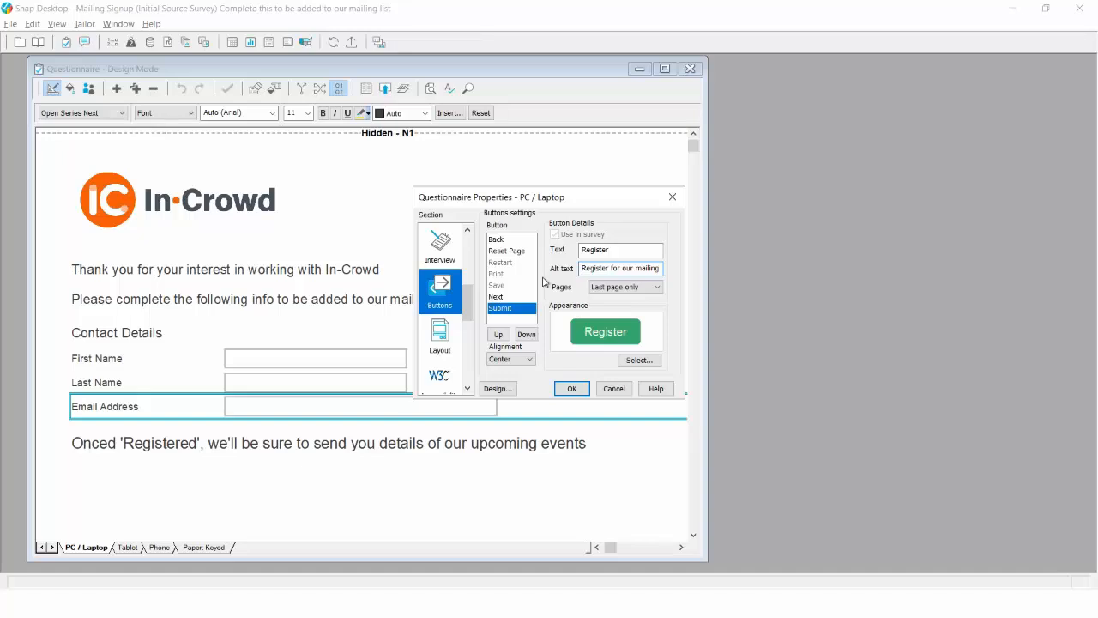
pyautogui.click(572, 388)
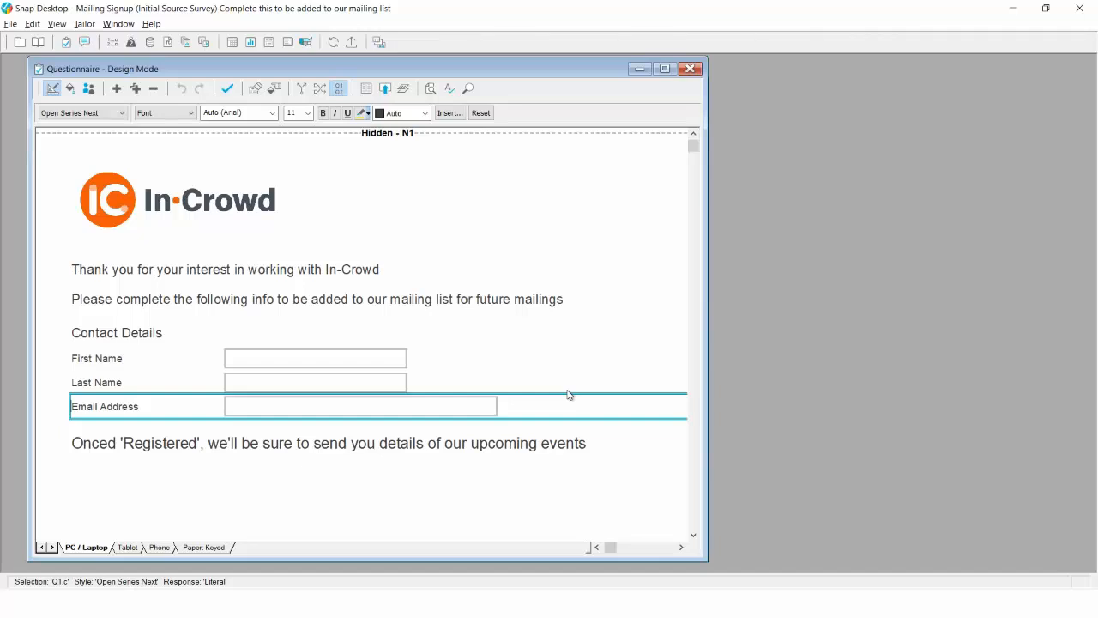
pyautogui.hotkey('alt', 'Tab')
pyautogui.hotkey('alt', 'Tab')
pyautogui.hotkey('alt', 'Tab')
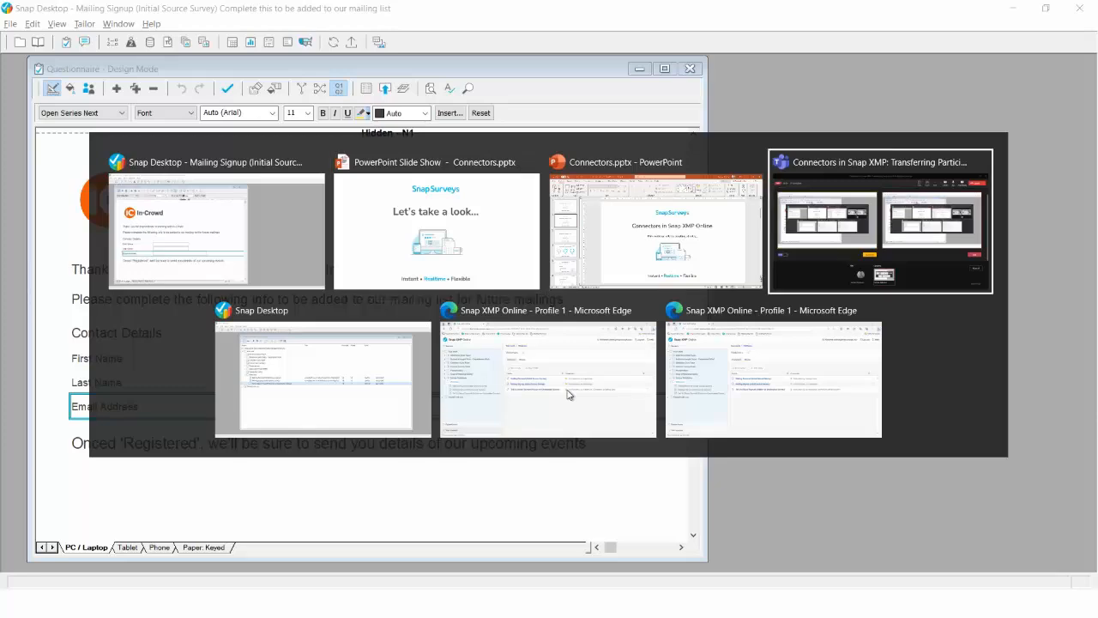
pyautogui.hotkey('alt', 'Tab')
pyautogui.hotkey('alt', 'Tab')
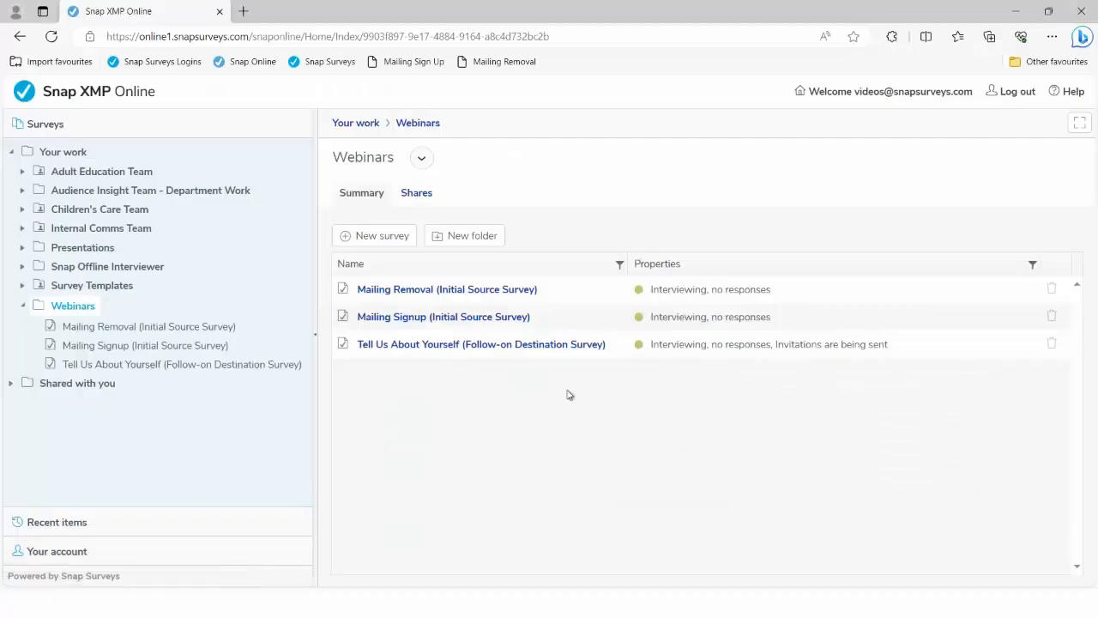
# View the Mailing Signup survey's Collect overview online, then return to Snap Desktop
pyautogui.click(429, 318)
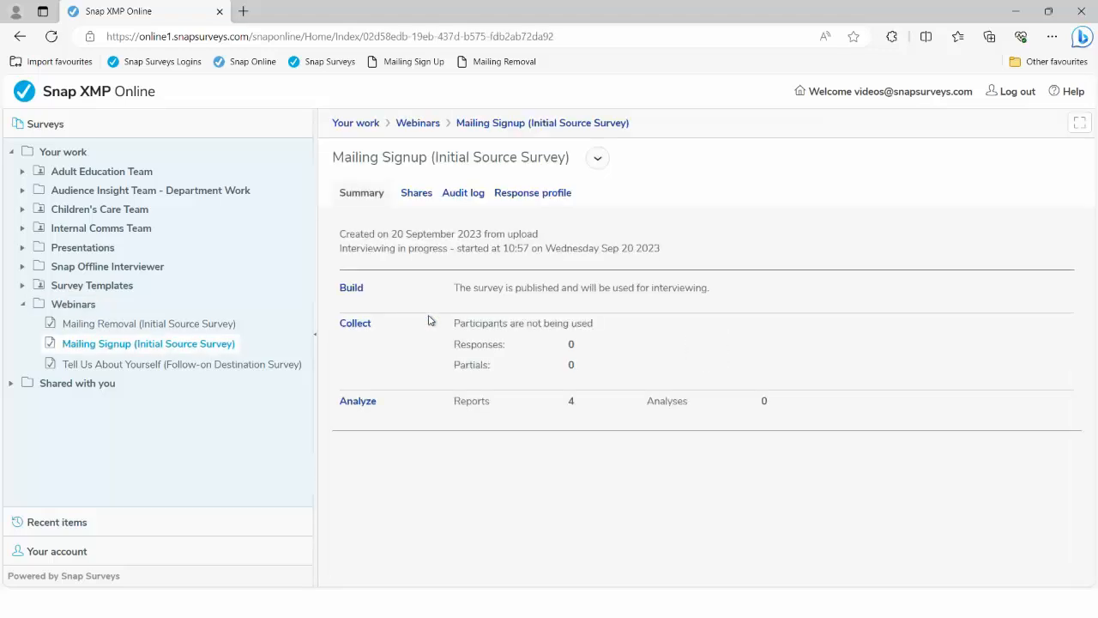
pyautogui.click(358, 323)
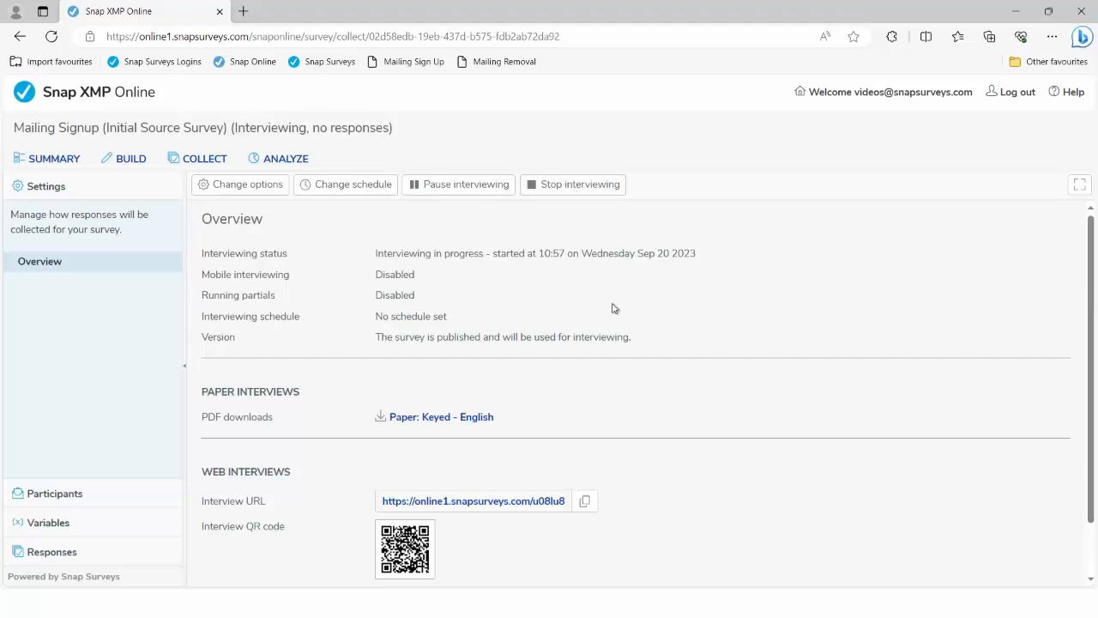
pyautogui.hotkey('alt', 'Tab')
pyautogui.hotkey('alt', 'Tab')
pyautogui.hotkey('alt', 'Tab')
pyautogui.hotkey('alt', 'Tab')
pyautogui.hotkey('alt', 'Tab')
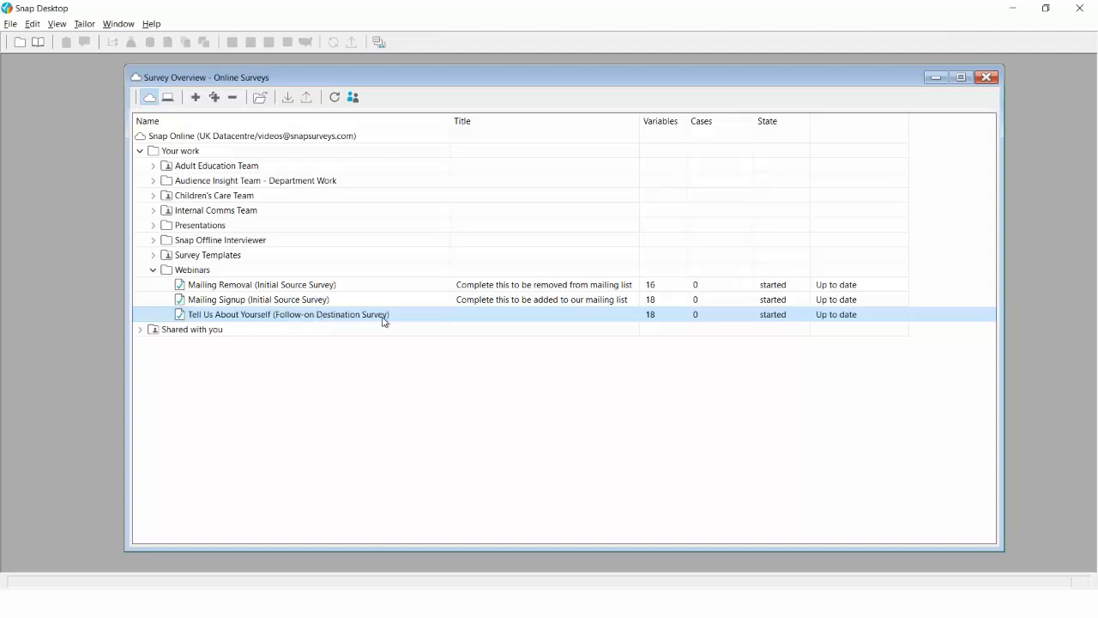
# Open Tell Us About Yourself and unhide its FirstName, LastName and Email variables
pyautogui.doubleClick(325, 318)
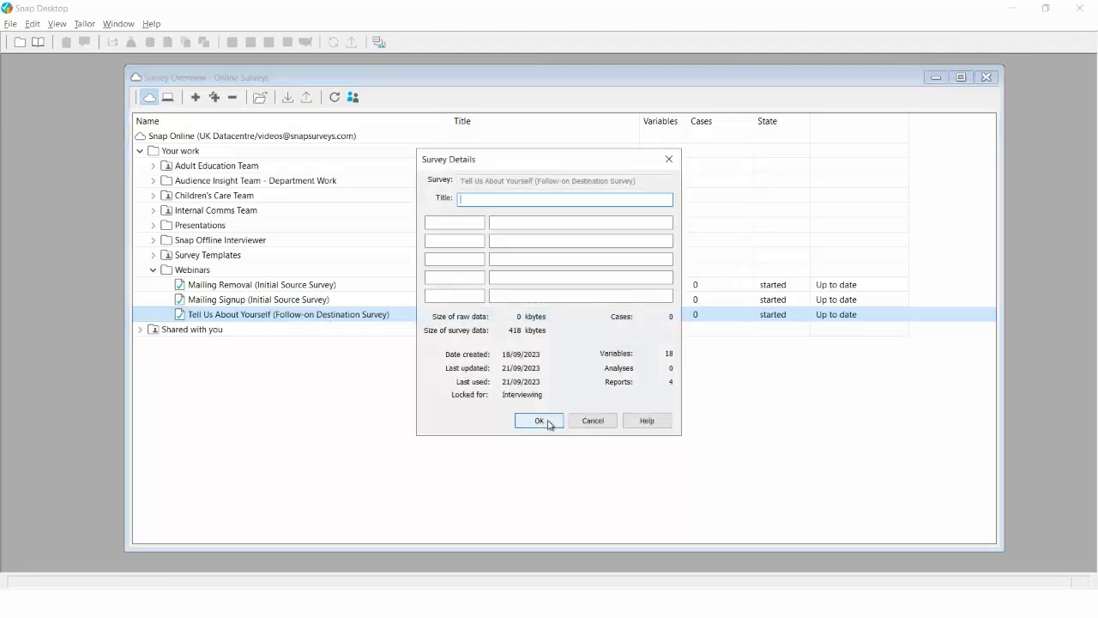
pyautogui.click(540, 420)
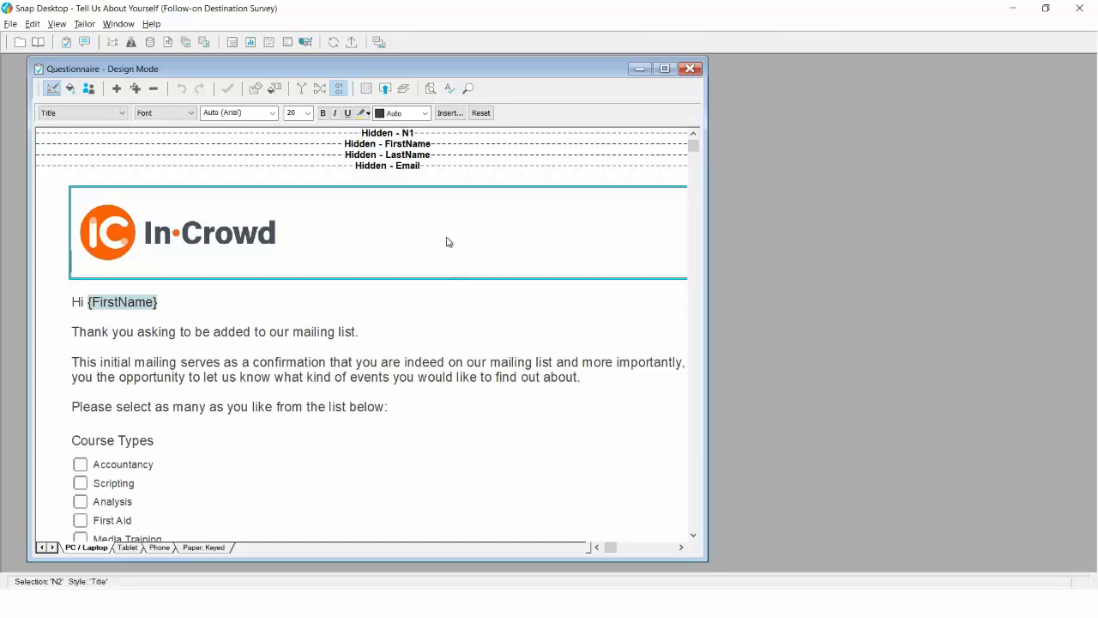
pyautogui.click(417, 145)
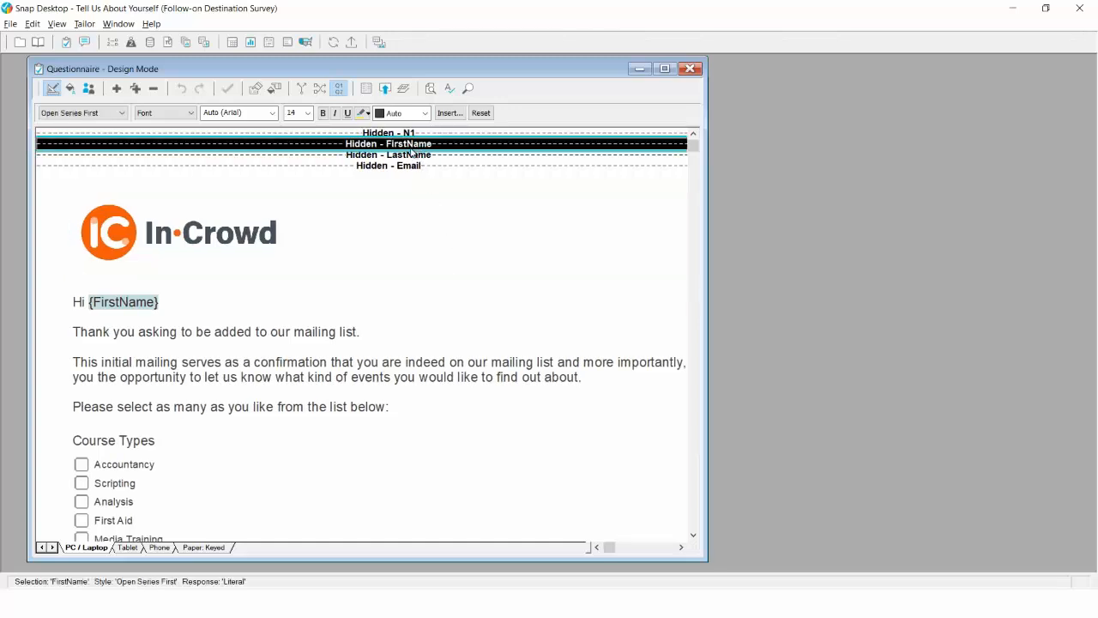
pyautogui.keyDown('shift'); pyautogui.click(410, 166); pyautogui.keyUp('shift')
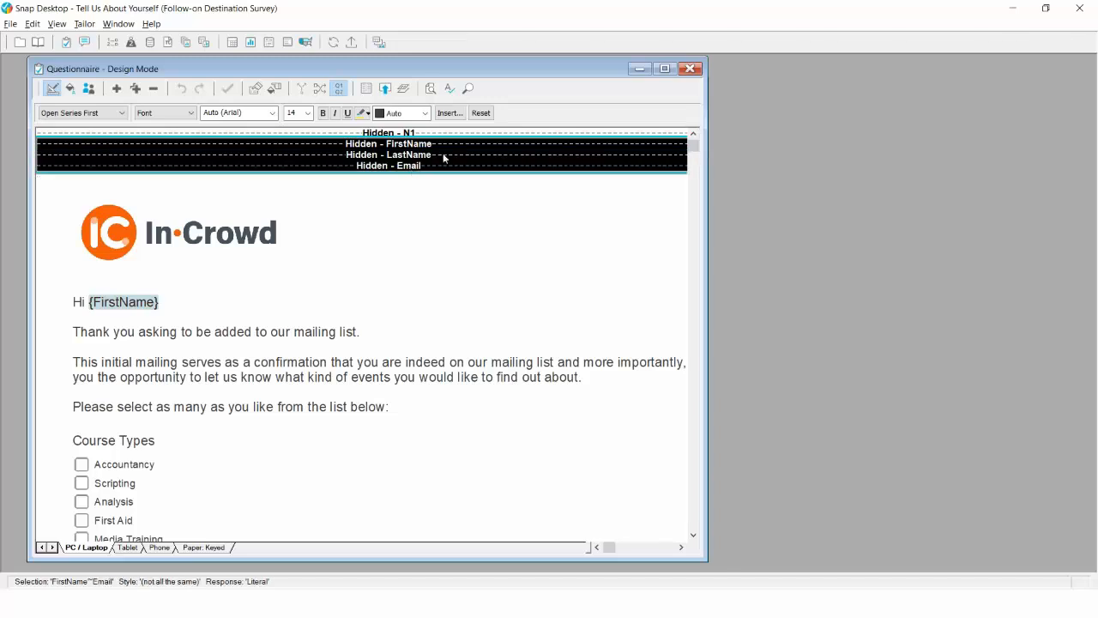
pyautogui.rightClick(443, 157)
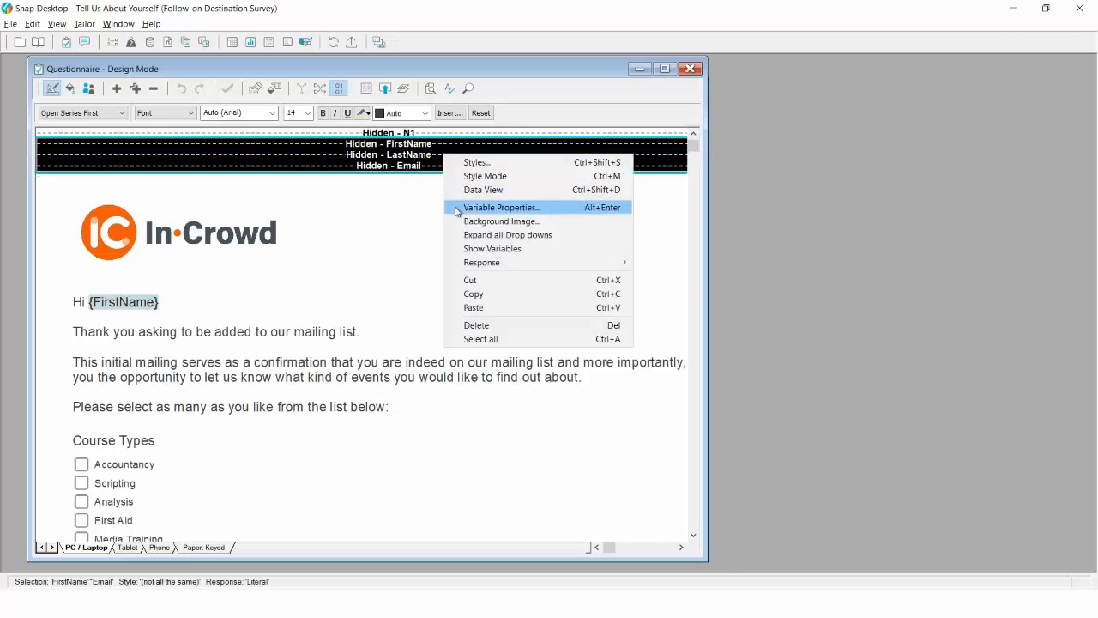
pyautogui.click(485, 251)
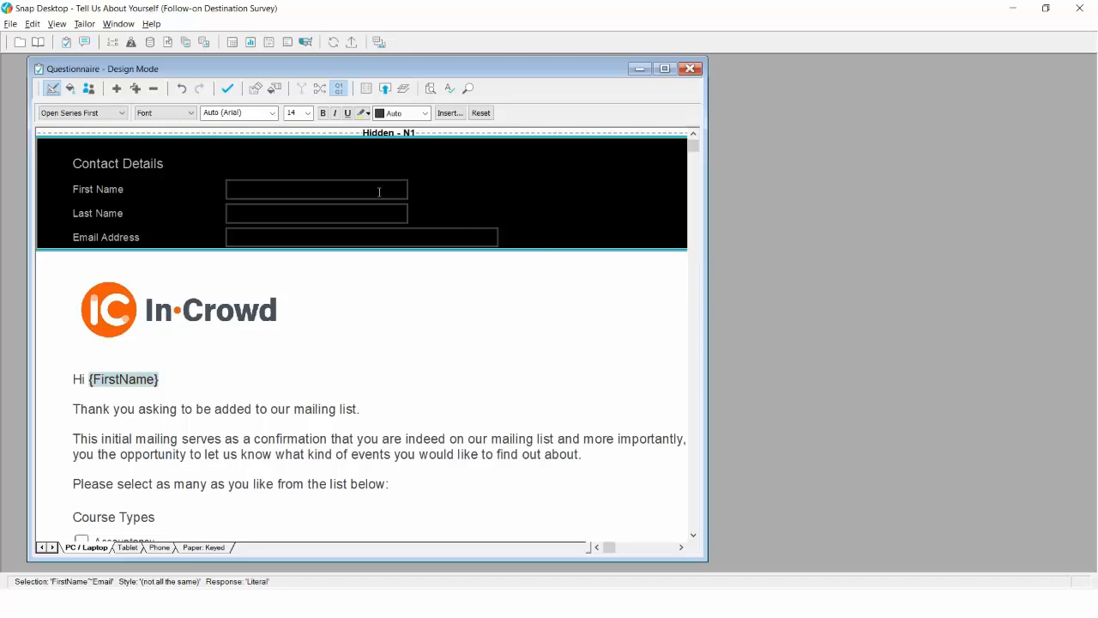
# Select the First Name, Last Name and Email Address questions and hide them again
pyautogui.click(269, 189)
pyautogui.click(177, 215)
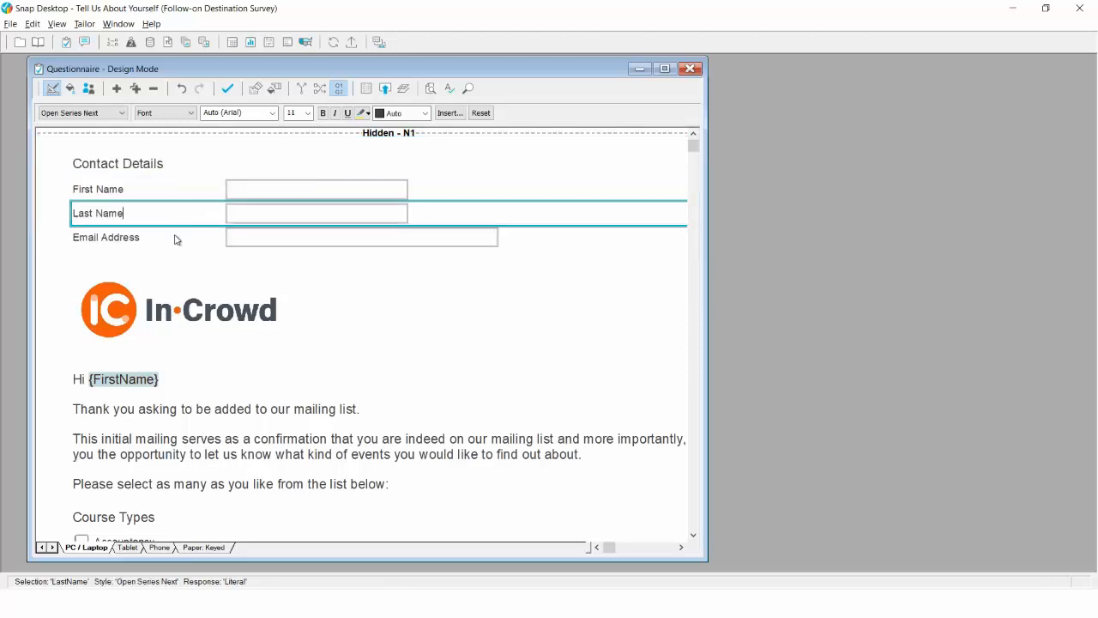
pyautogui.click(176, 239)
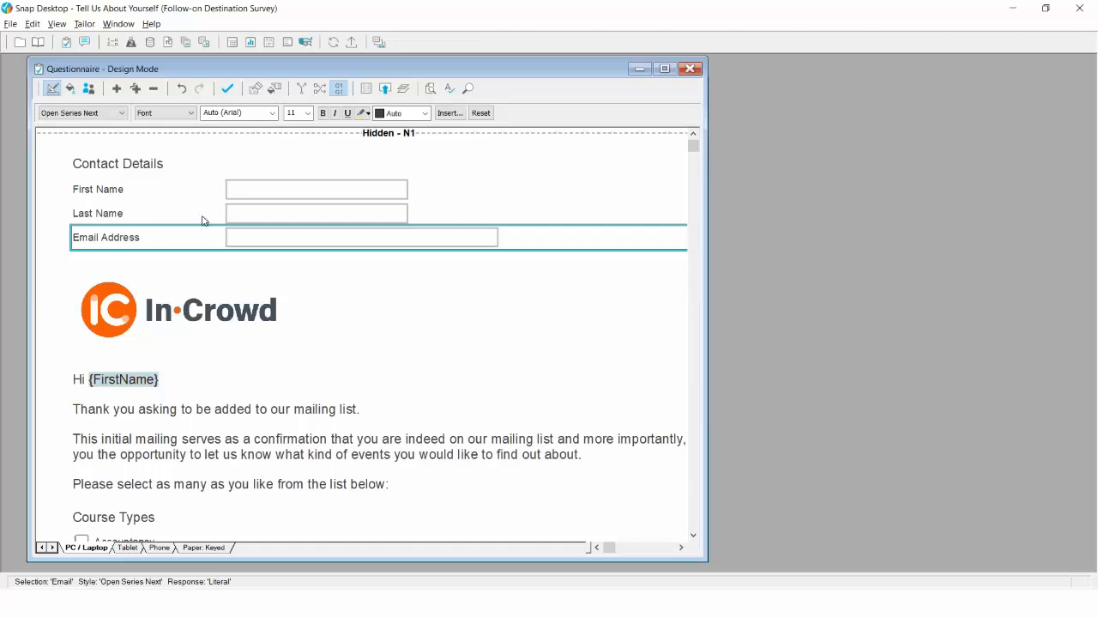
pyautogui.keyDown('shift'); pyautogui.click(209, 183); pyautogui.keyUp('shift')
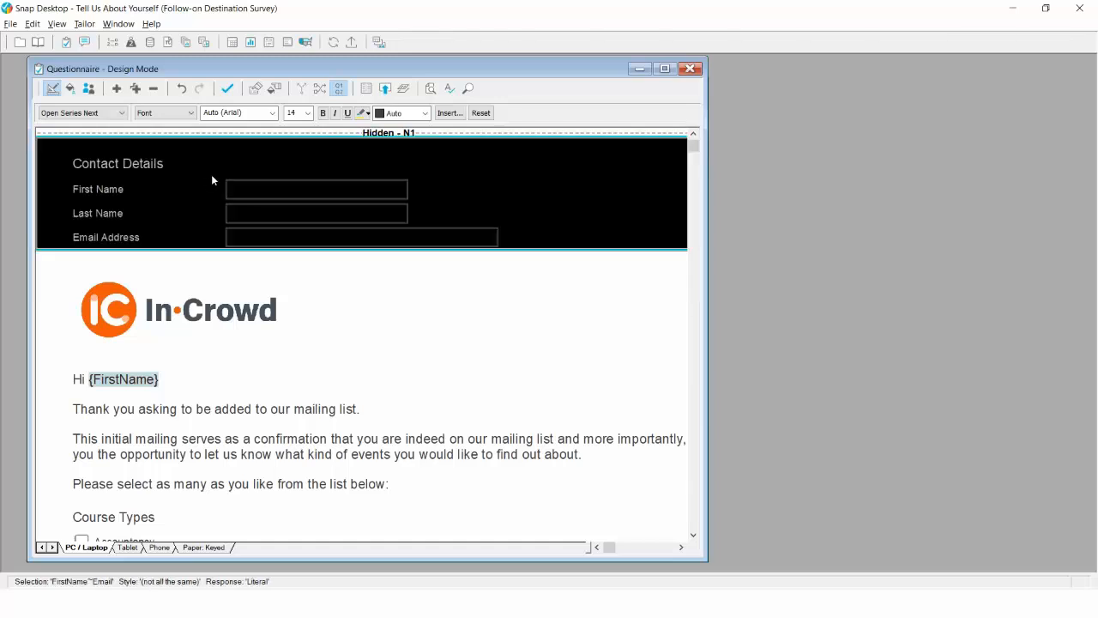
pyautogui.rightClick(211, 178)
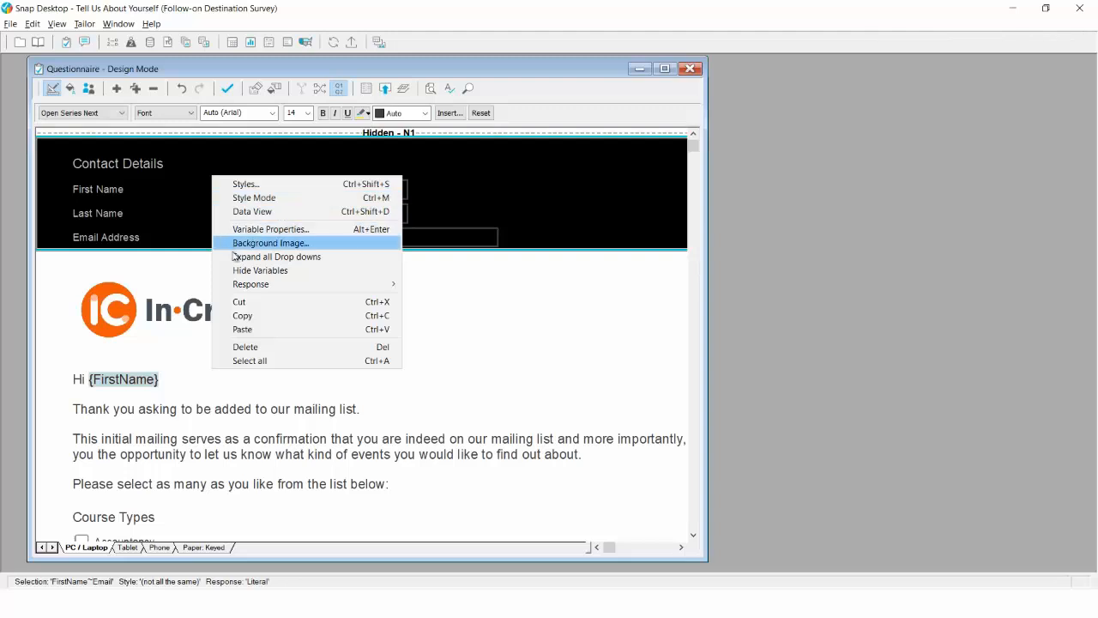
pyautogui.click(239, 270)
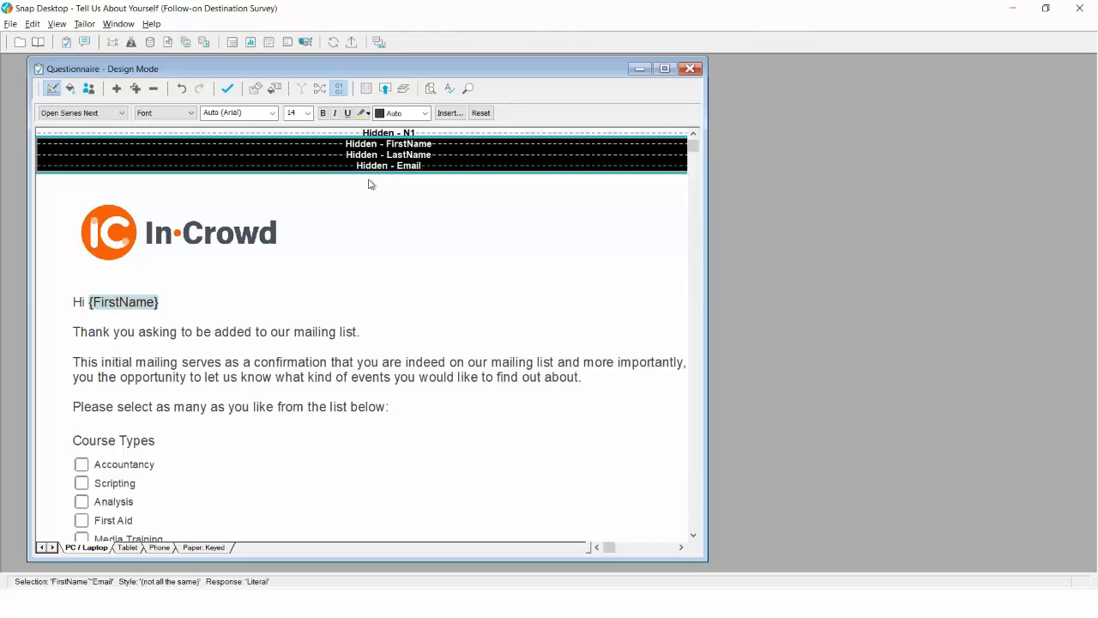
# Select the Hi {FirstName} greeting, scroll through the course types, and return to Snap XMP Online
pyautogui.click(111, 305)
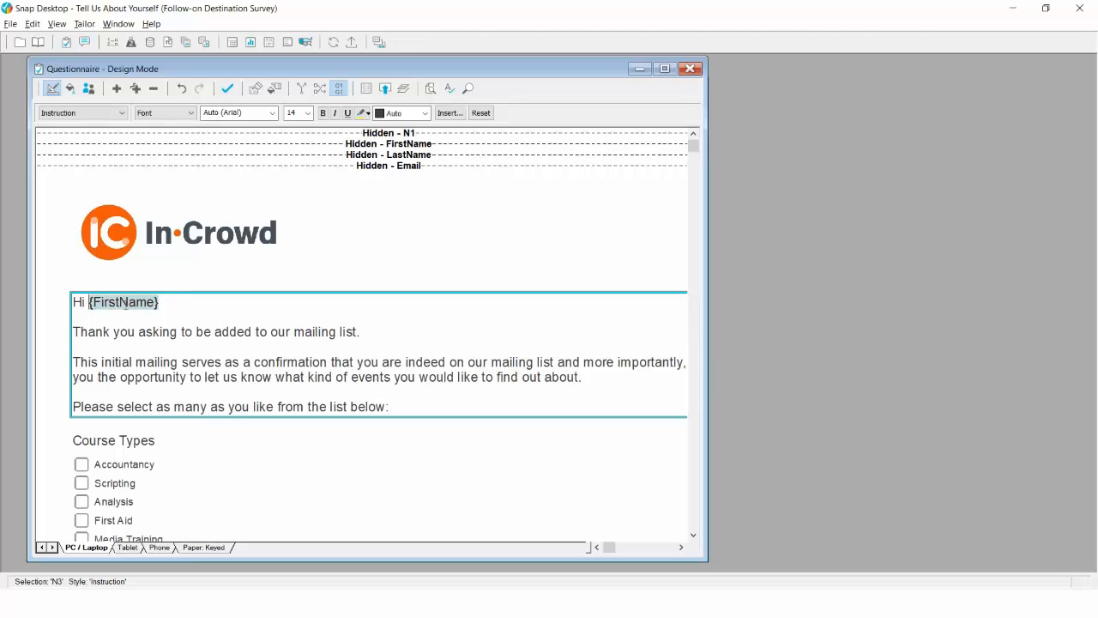
pyautogui.scroll(-2, 211, 337)
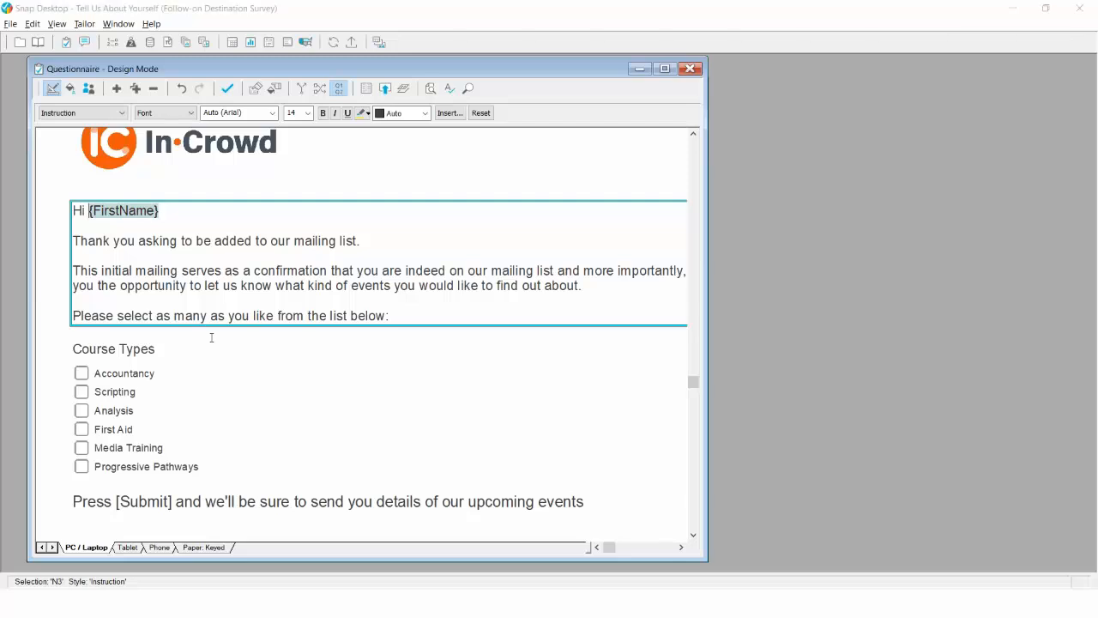
pyautogui.hotkey('alt', 'Tab')
pyautogui.press('Tab')
pyautogui.press('Tab')
pyautogui.press('Tab')
pyautogui.press('Tab')
pyautogui.hotkey('alt', 'Tab')
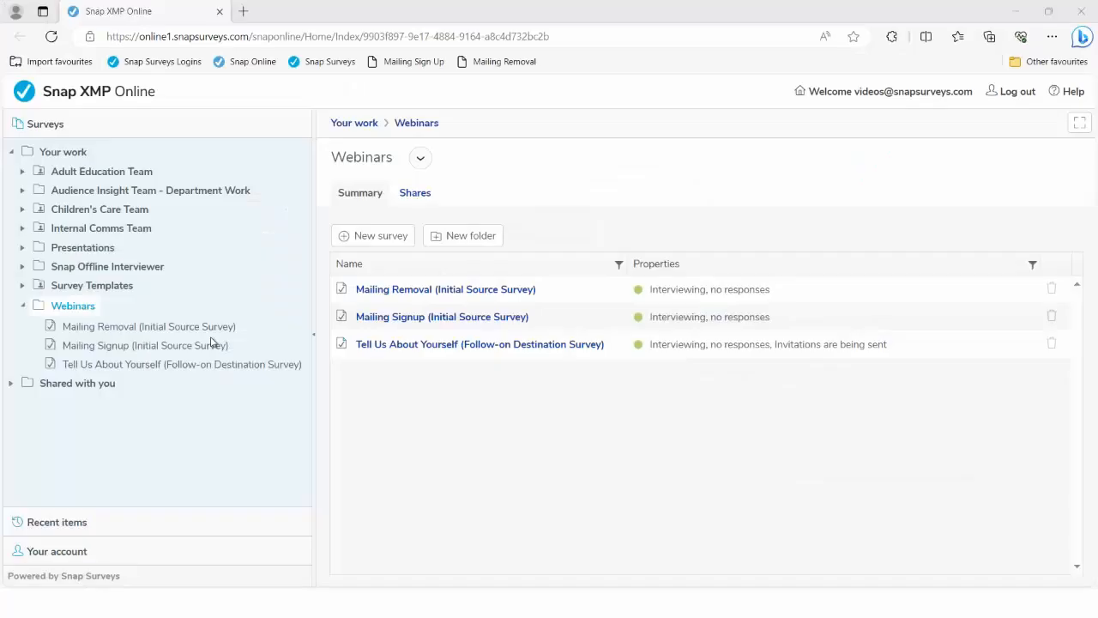
# Show the Tell Us About Yourself participant list under Collect > Participants, holding one participant
pyautogui.click(461, 347)
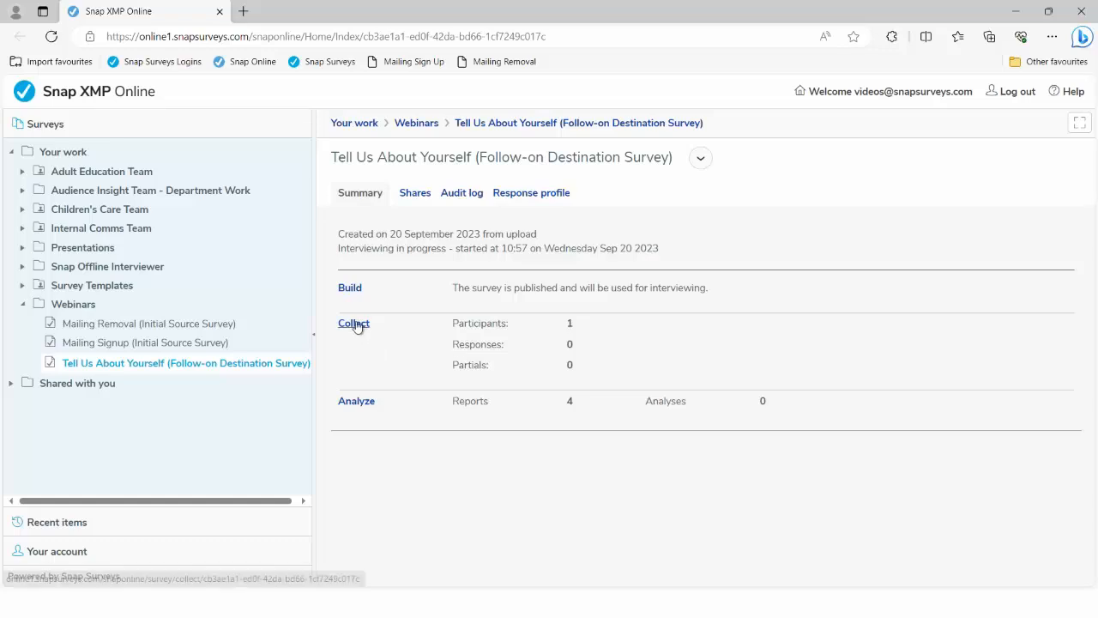
pyautogui.click(355, 324)
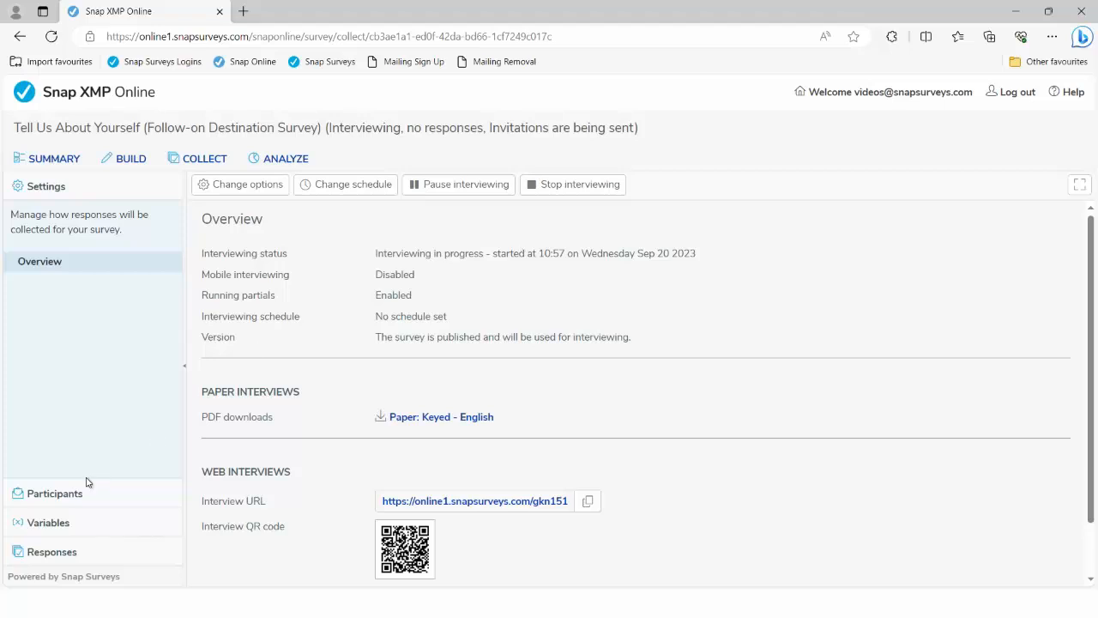
pyautogui.click(54, 493)
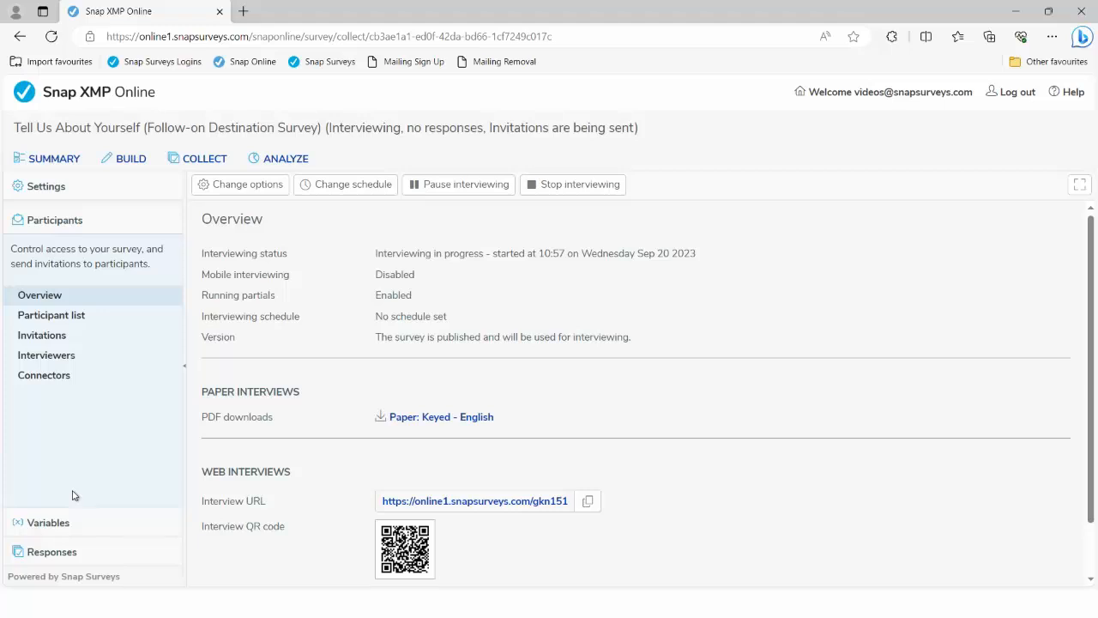
pyautogui.click(50, 317)
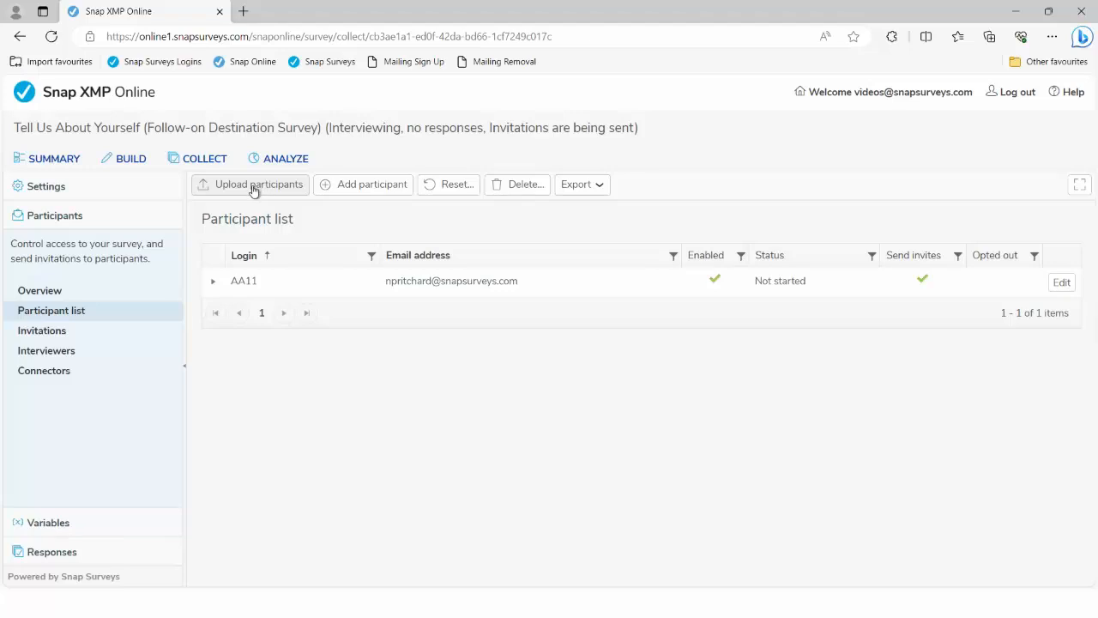
pyautogui.hotkey('alt', 'Tab')
pyautogui.hotkey('alt', 'Tab')
pyautogui.hotkey('alt', 'Tab')
pyautogui.hotkey('alt', 'Tab')
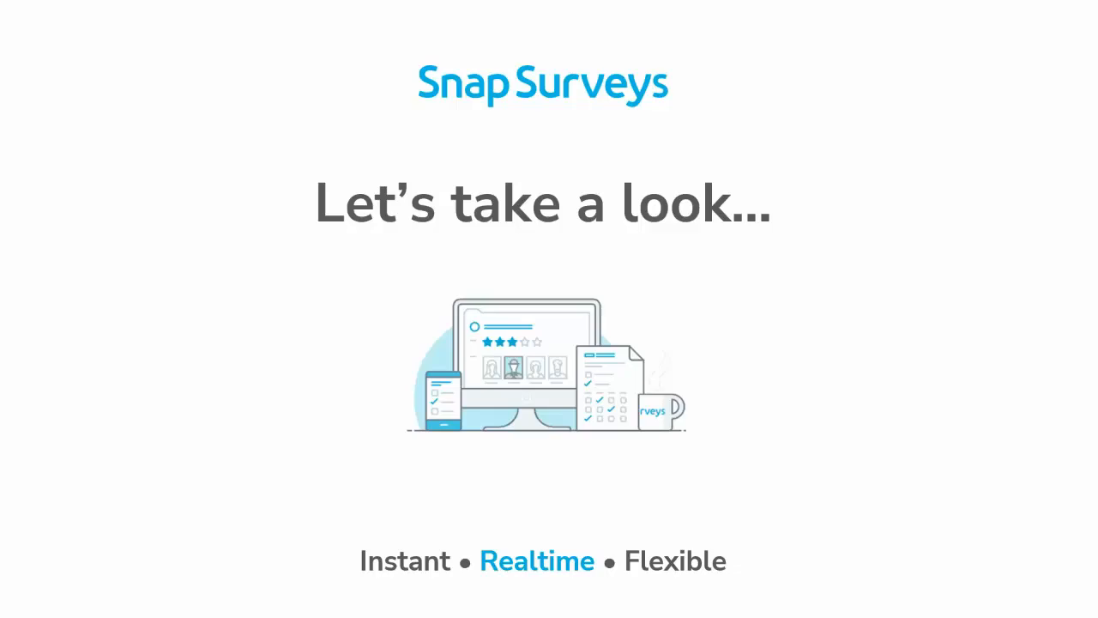
# End the PowerPoint slide show and reveal the Windows desktop
pyautogui.rightClick(362, 189)
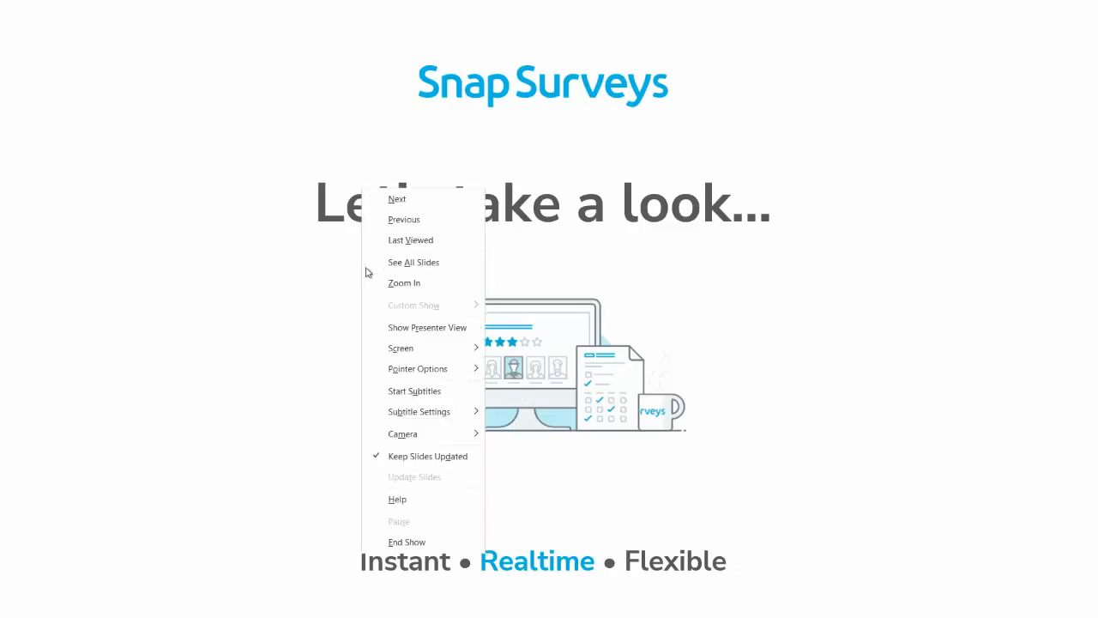
pyautogui.click(407, 542)
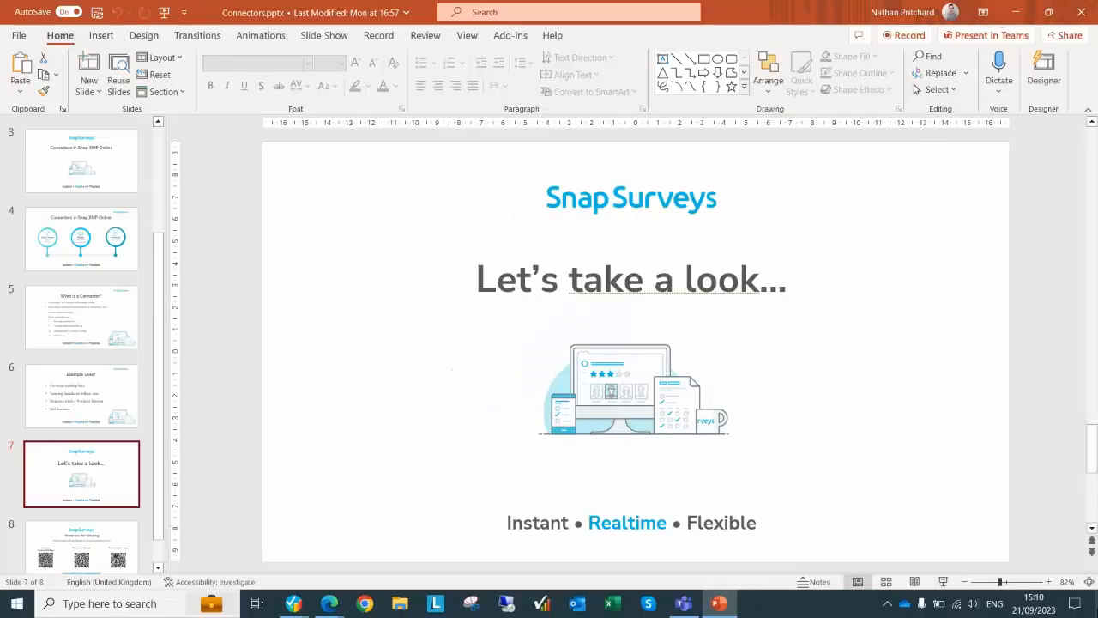
pyautogui.click(1097, 604)
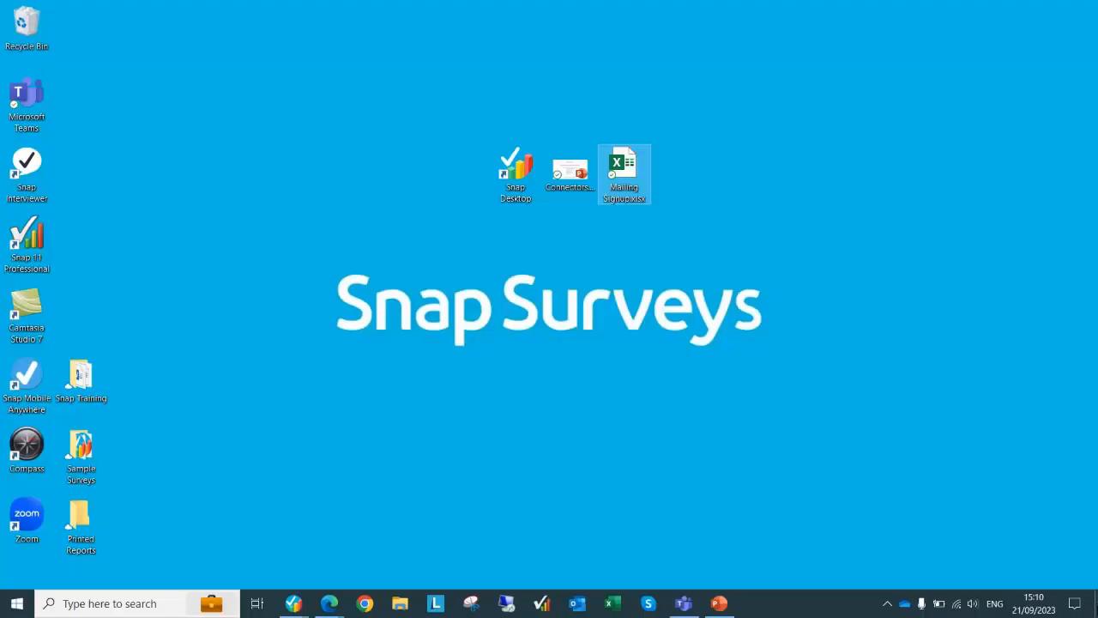
# Open Mailing Signup.xlsx, review its ID, FirstName, Lastname and Email columns, then close it
pyautogui.doubleClick(623, 169)
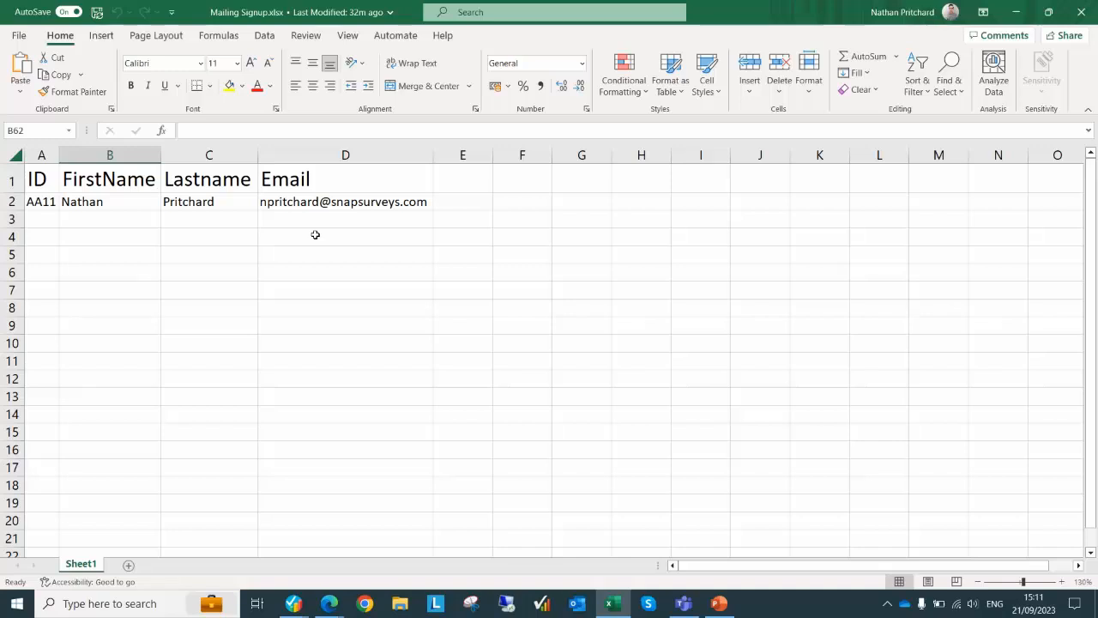
pyautogui.click(1084, 13)
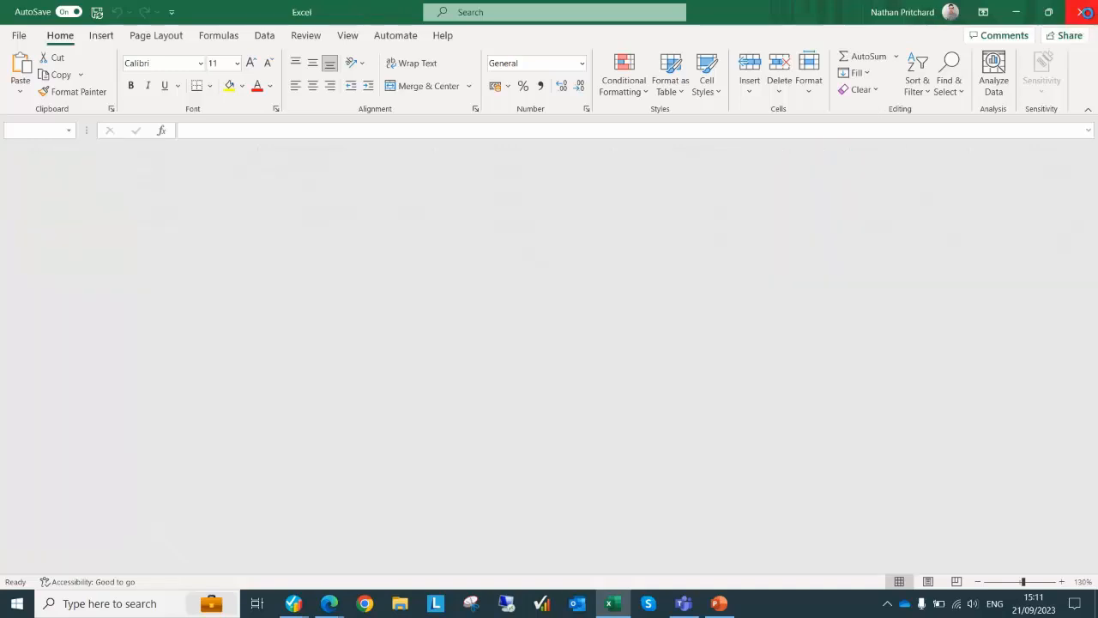
pyautogui.hotkey('alt', 'Tab')
pyautogui.hotkey('alt', 'Tab')
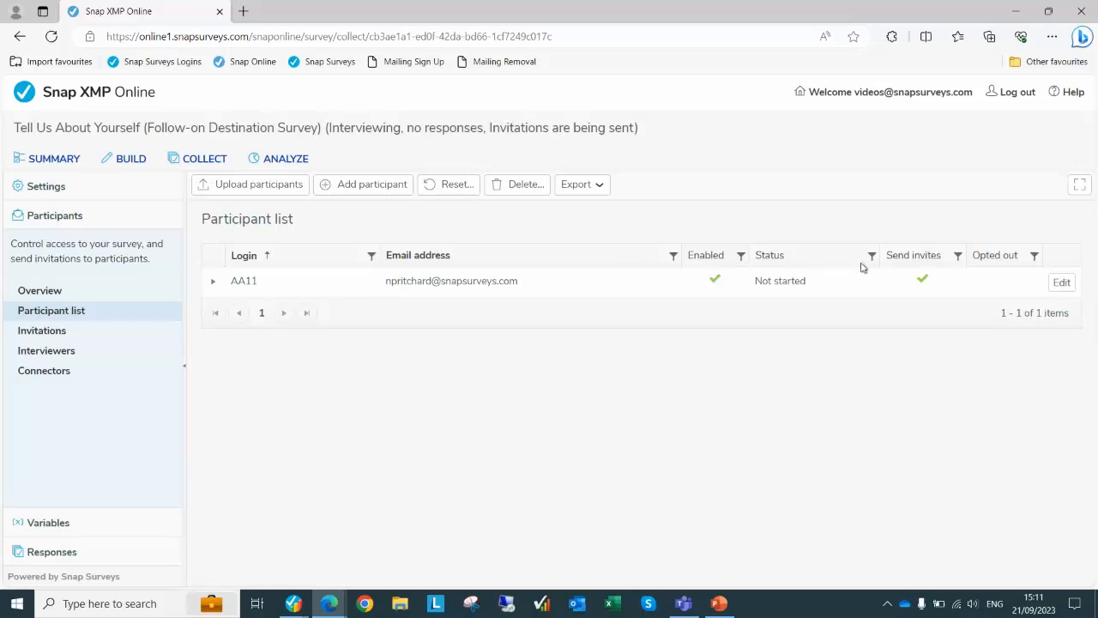
# Start an 'Add new participants only' upload using Mailing Signup.xlsx from the Desktop
pyautogui.click(274, 190)
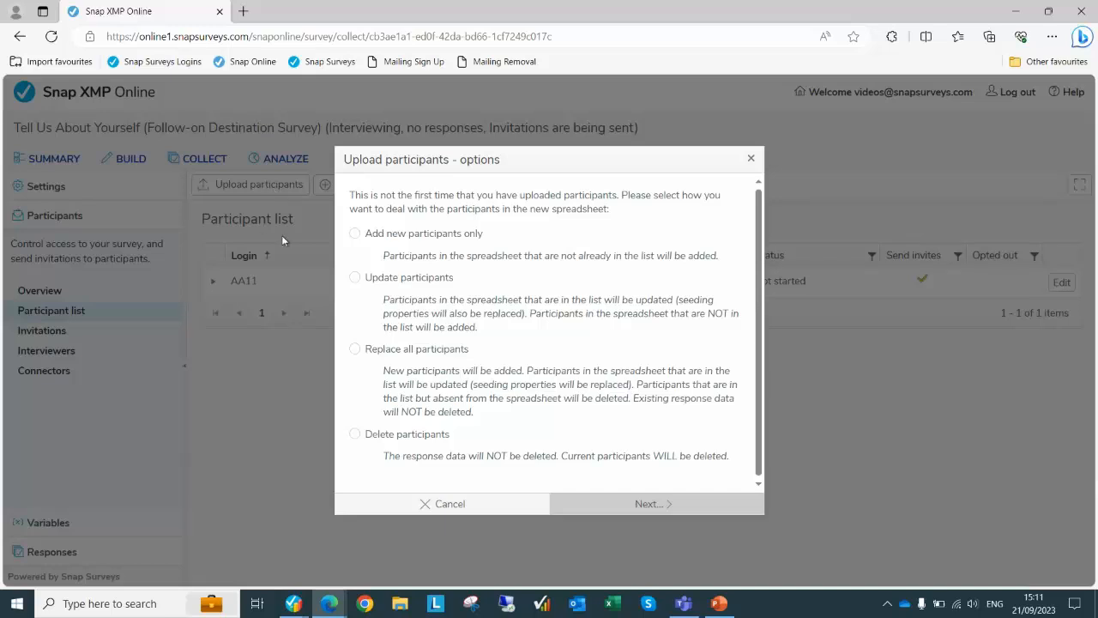
pyautogui.click(415, 237)
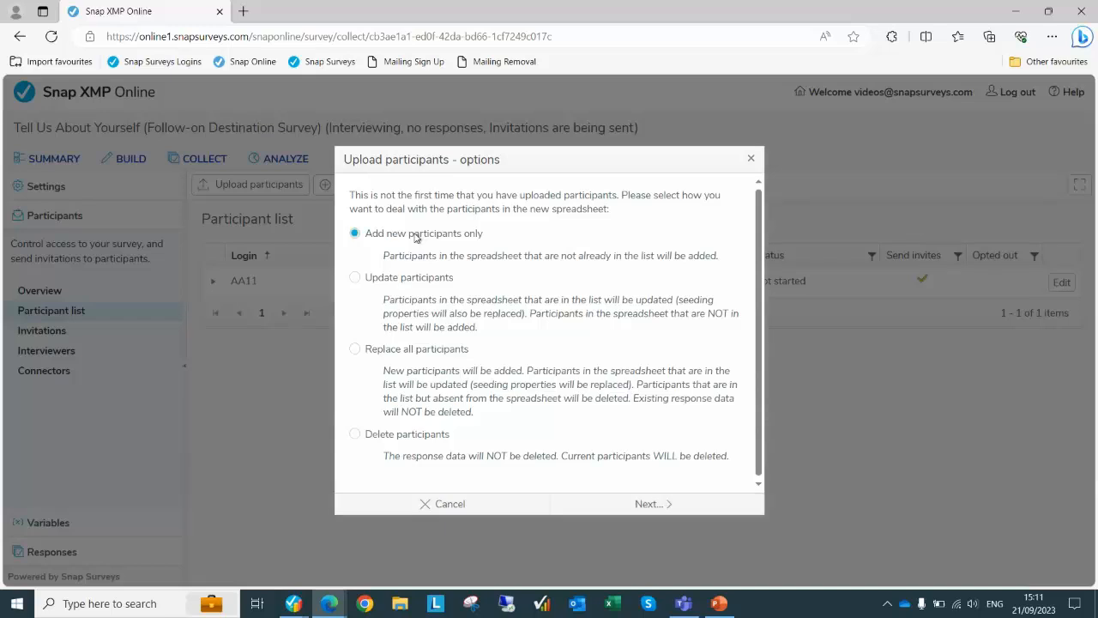
pyautogui.click(652, 506)
pyautogui.click(483, 388)
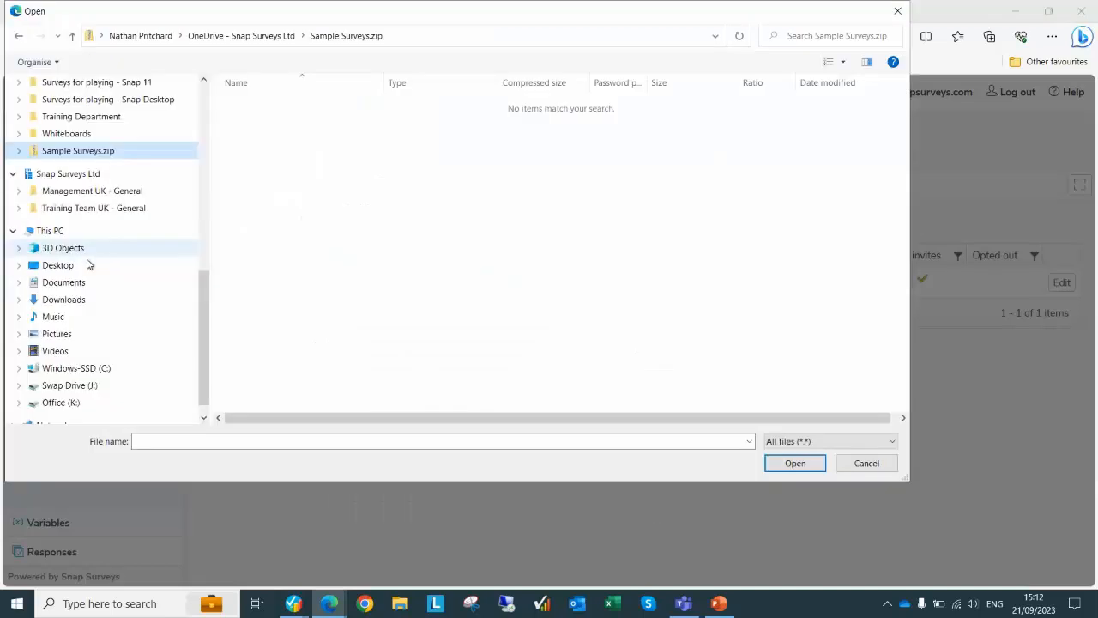
pyautogui.click(54, 266)
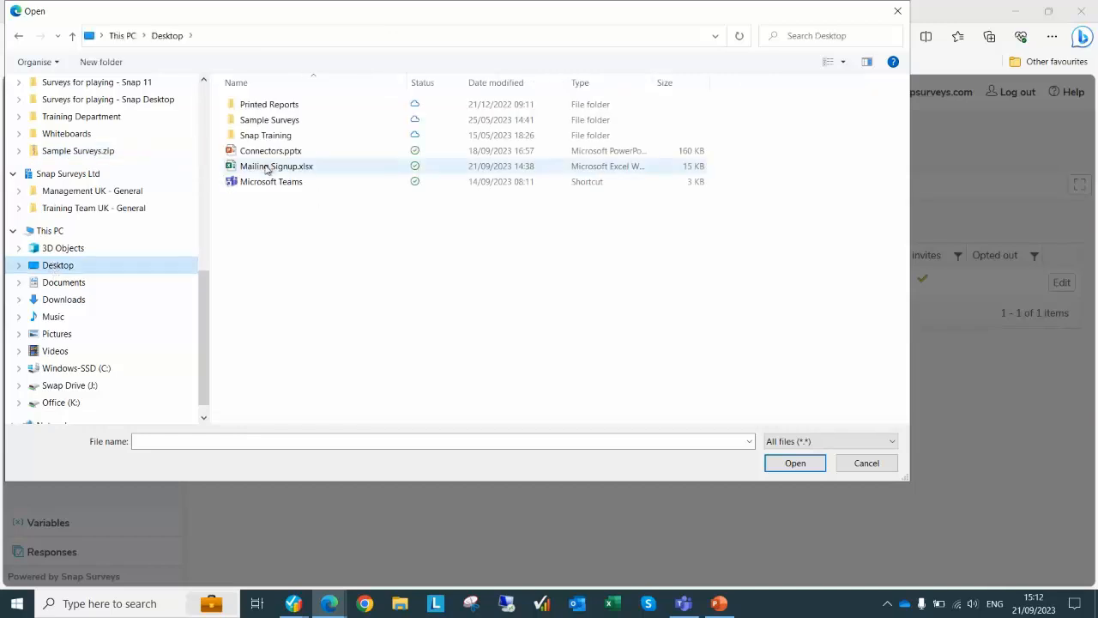
pyautogui.doubleClick(266, 166)
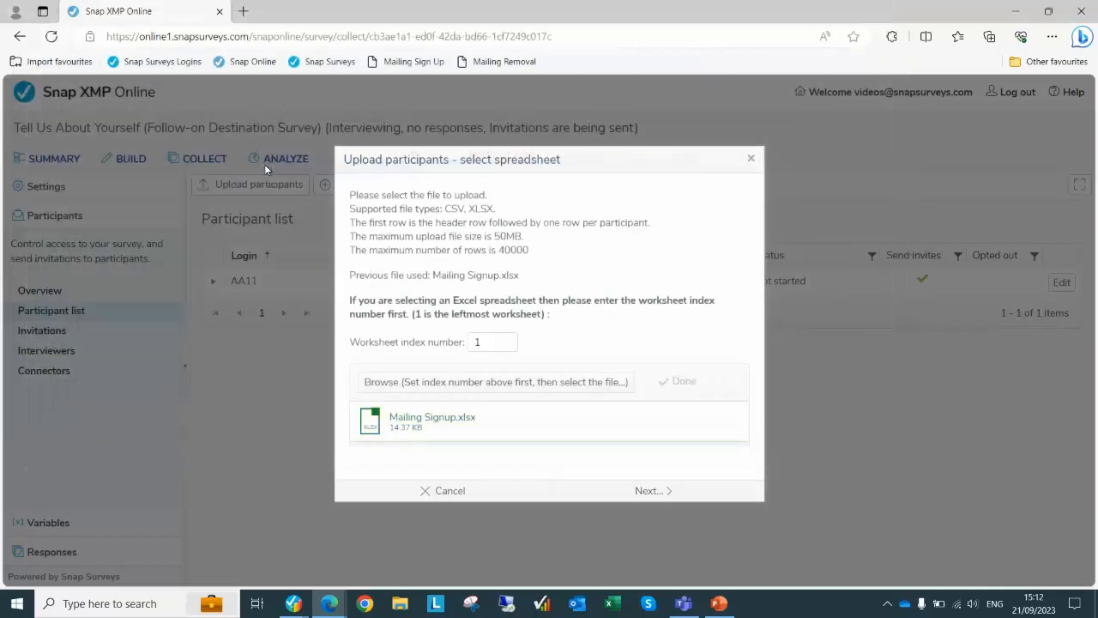
pyautogui.click(657, 491)
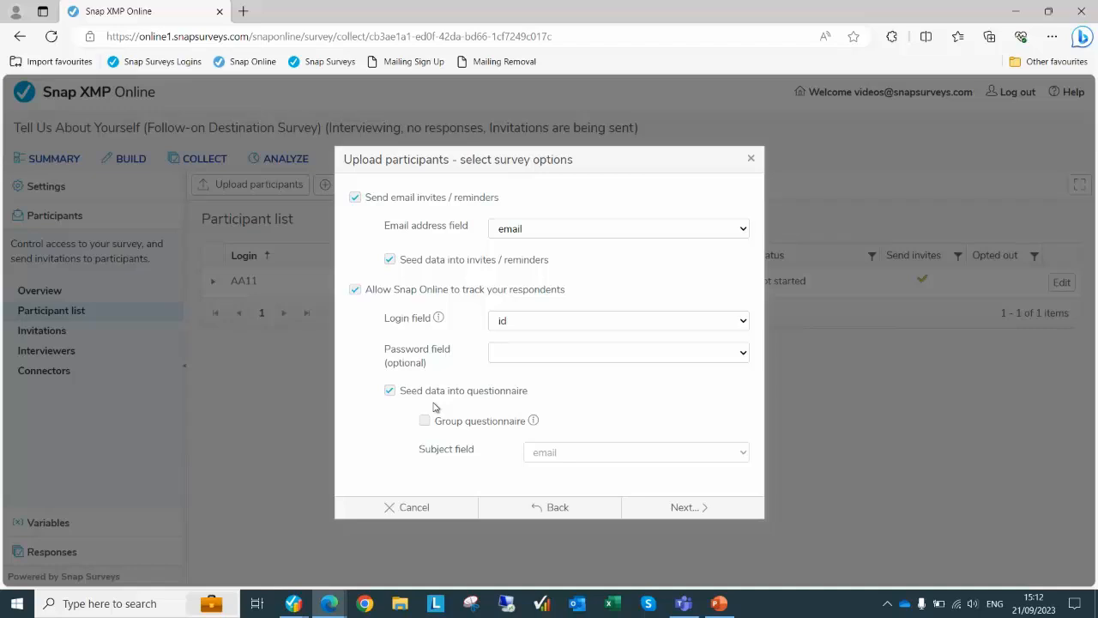
# Keep email and id as invite and login fields, seed firstname, lastname and email, then cancel
pyautogui.click(677, 507)
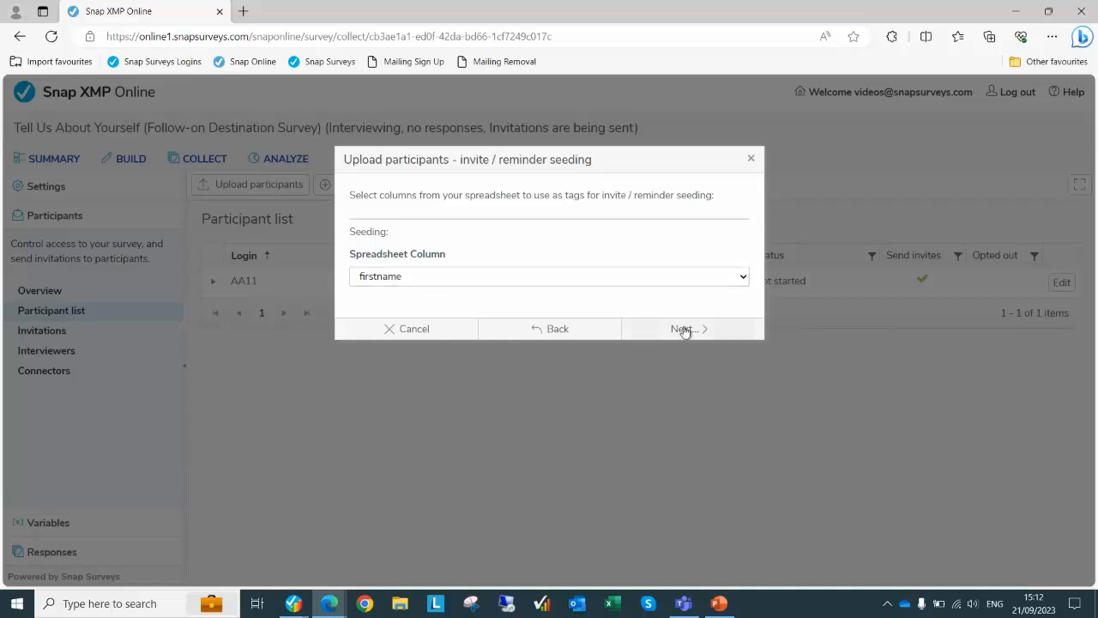
pyautogui.click(657, 284)
pyautogui.click(657, 284)
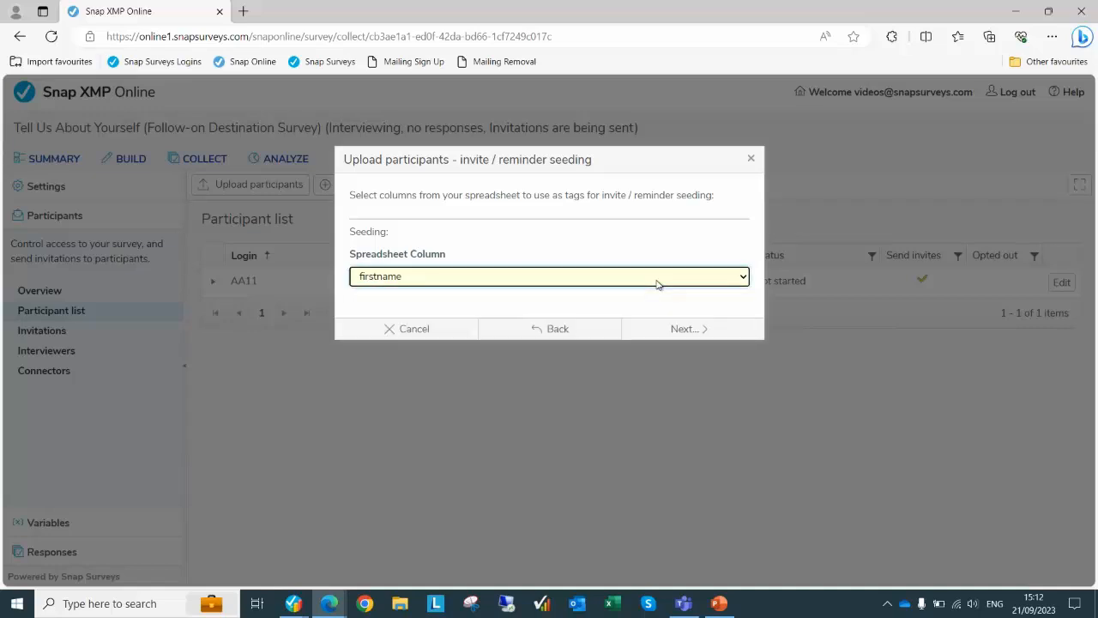
pyautogui.click(689, 335)
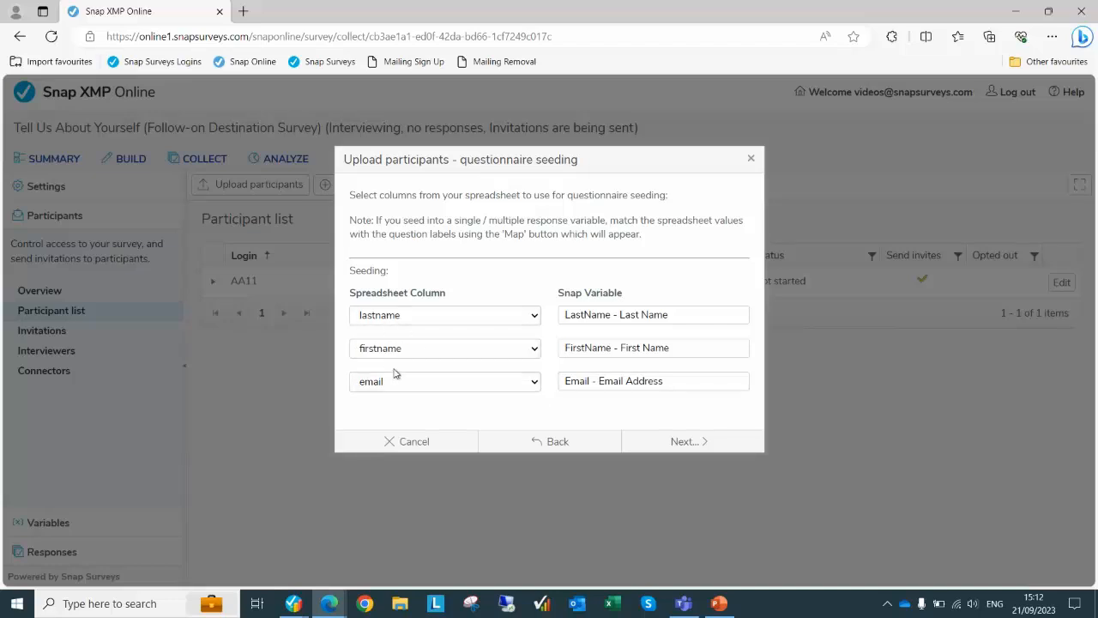
pyautogui.click(692, 443)
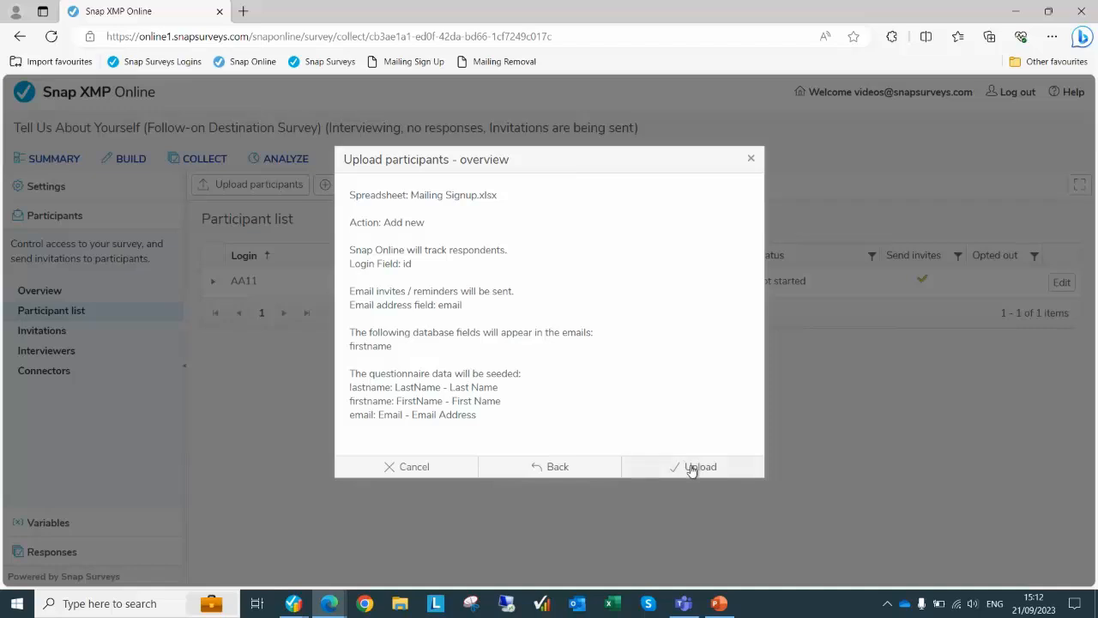
pyautogui.click(447, 471)
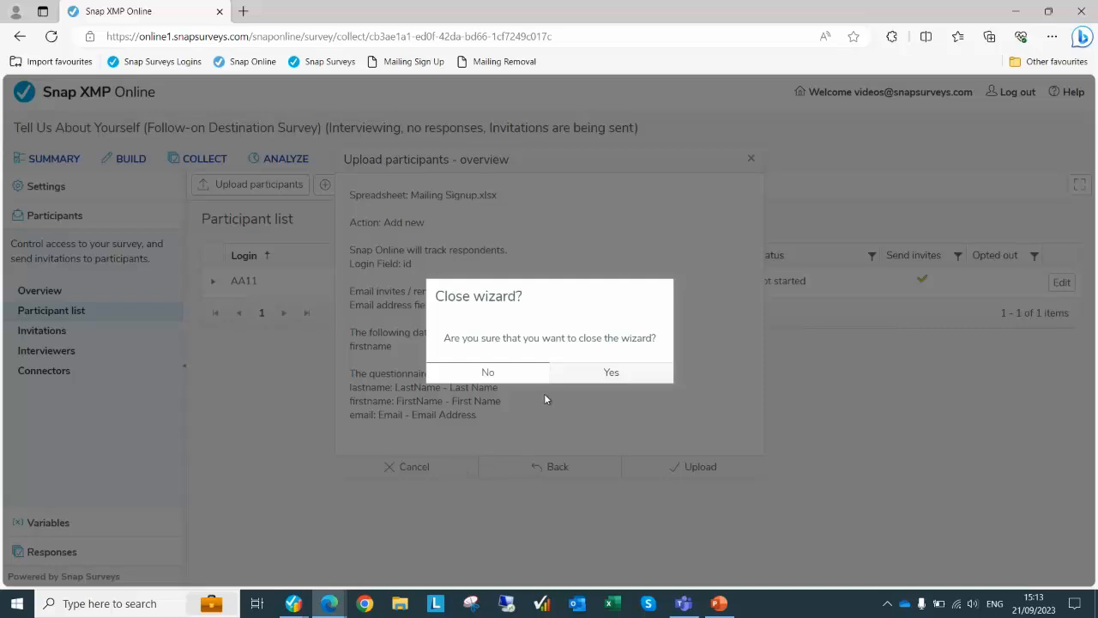
# Confirm closing the upload wizard and pause invitations from the Invitations page
pyautogui.click(593, 379)
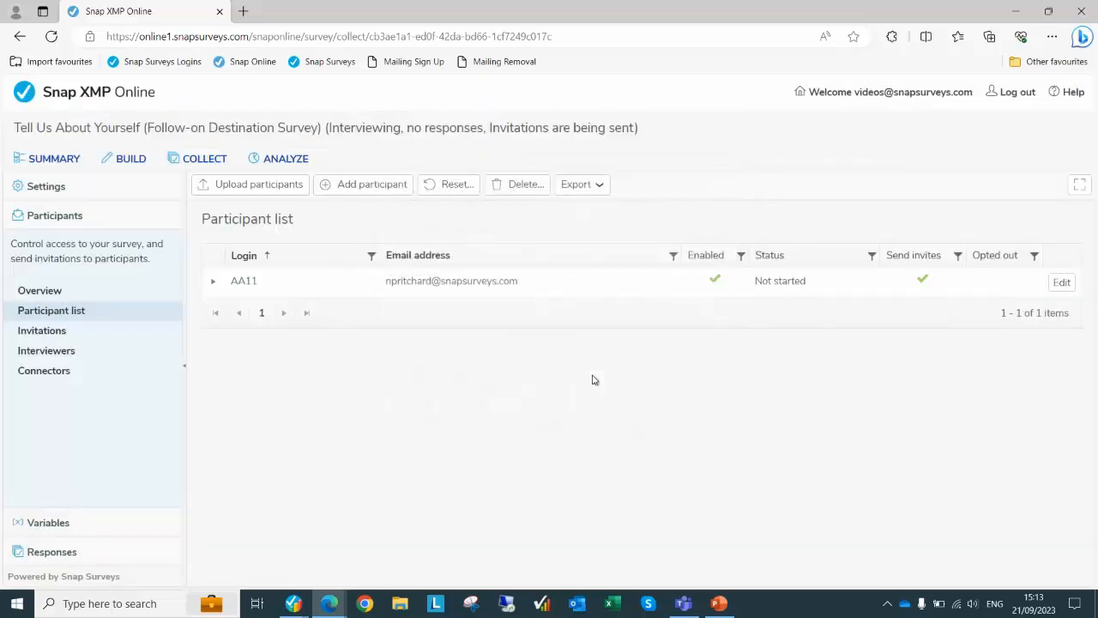
pyautogui.click(43, 333)
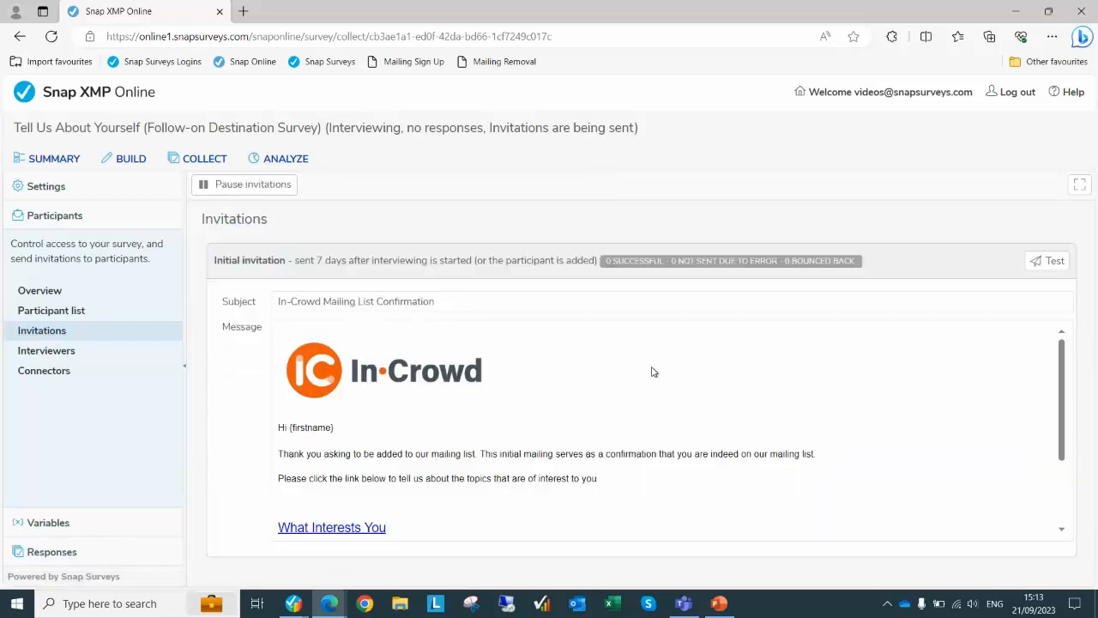
pyautogui.click(247, 188)
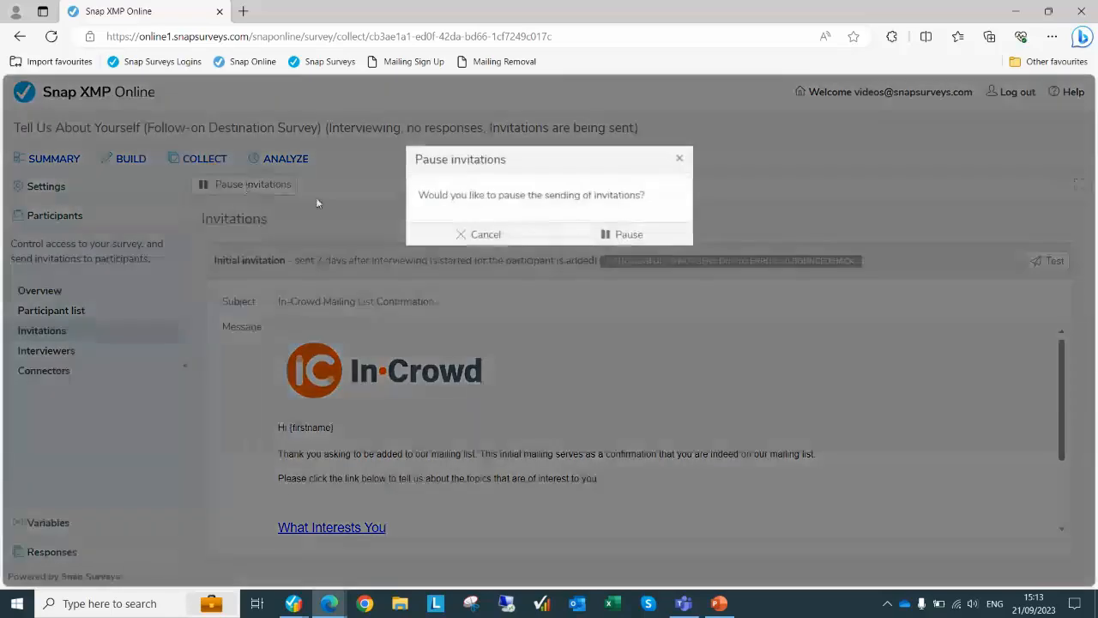
pyautogui.click(645, 236)
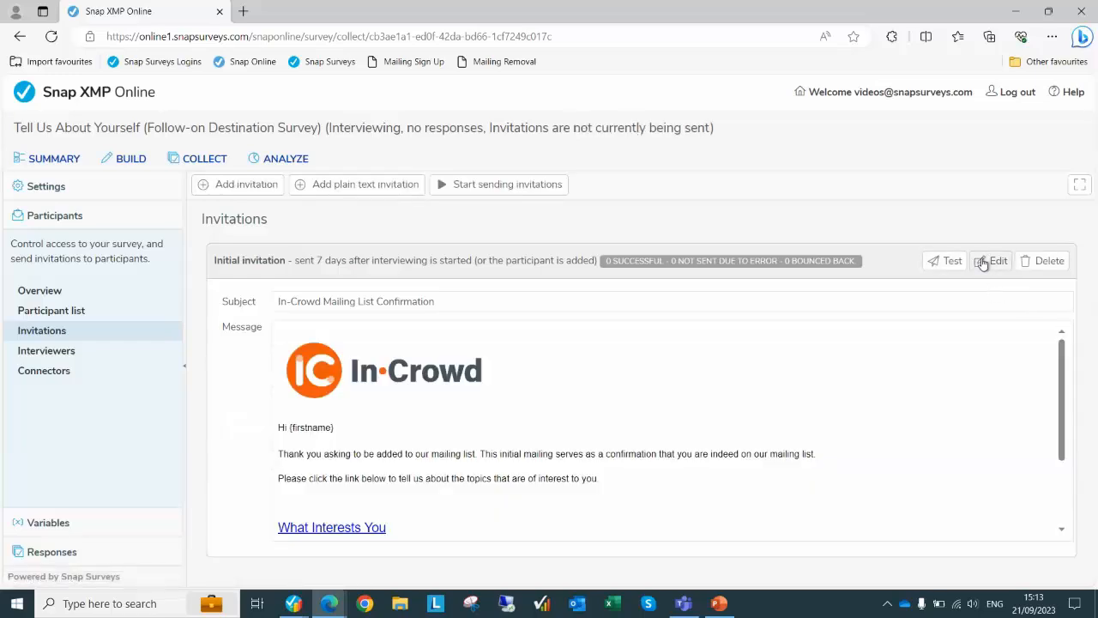
# Read through the Initial invitation email and close its editor without saving
pyautogui.click(982, 261)
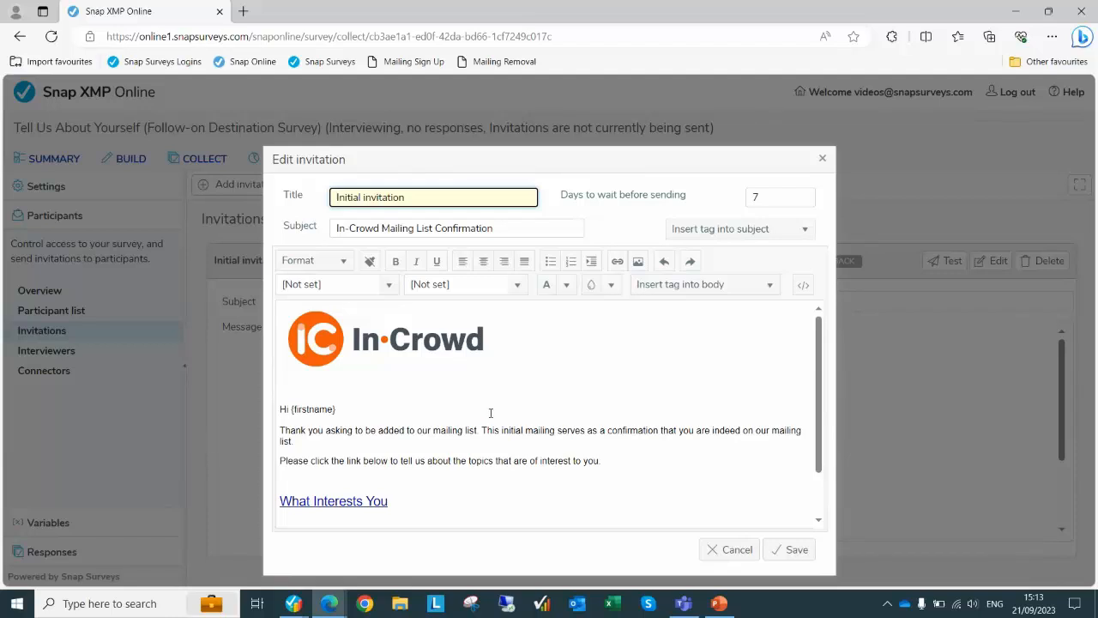
pyautogui.scroll(-1, 491, 413)
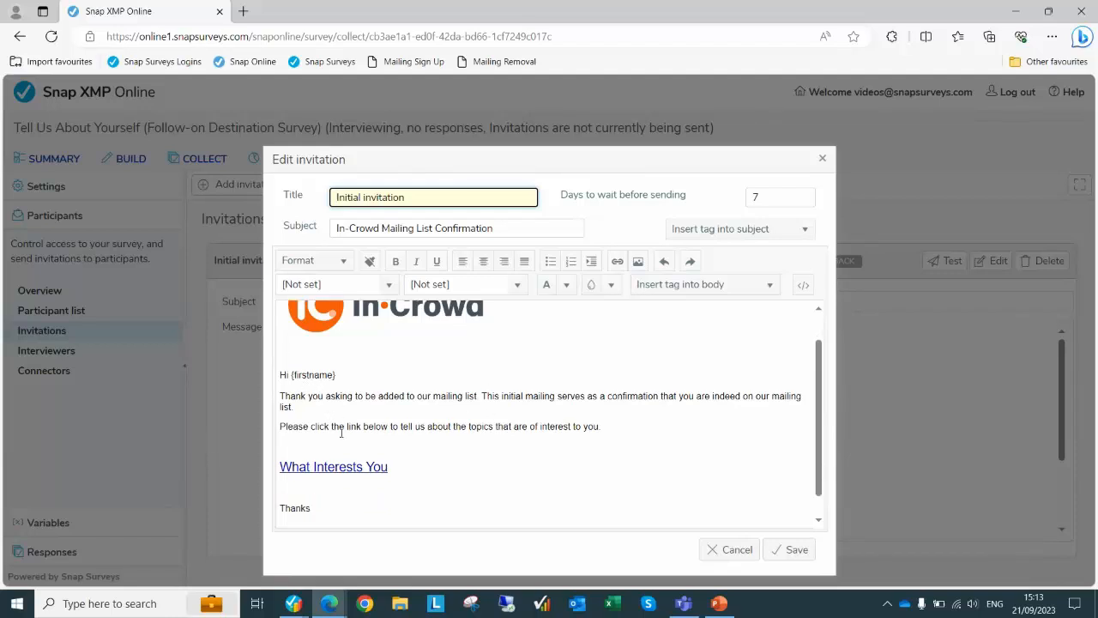
pyautogui.scroll(-1, 343, 432)
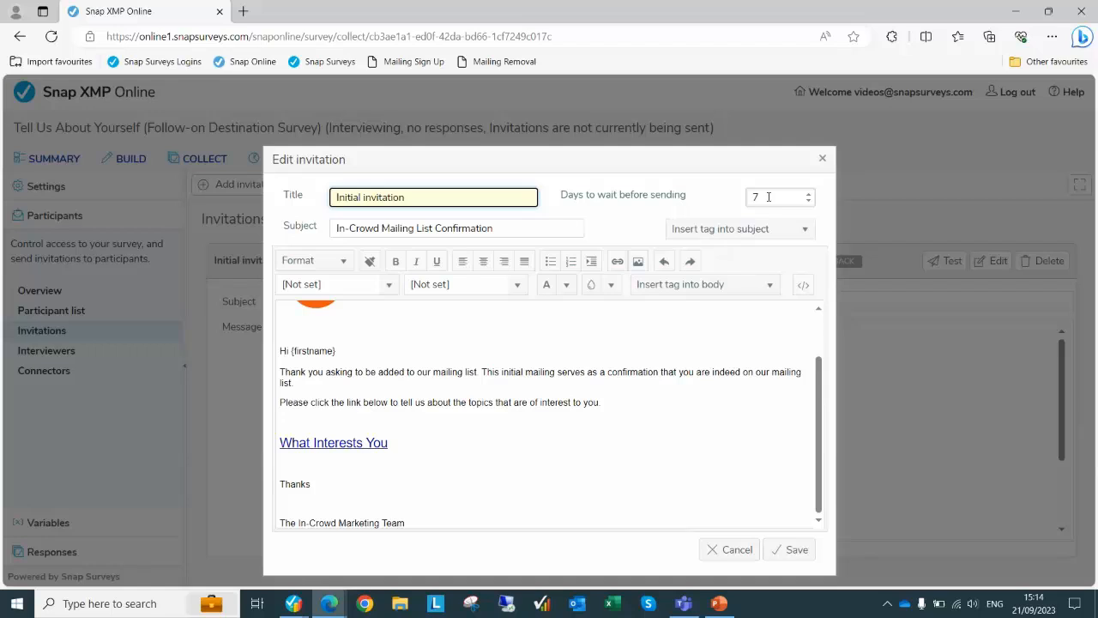
pyautogui.click(737, 550)
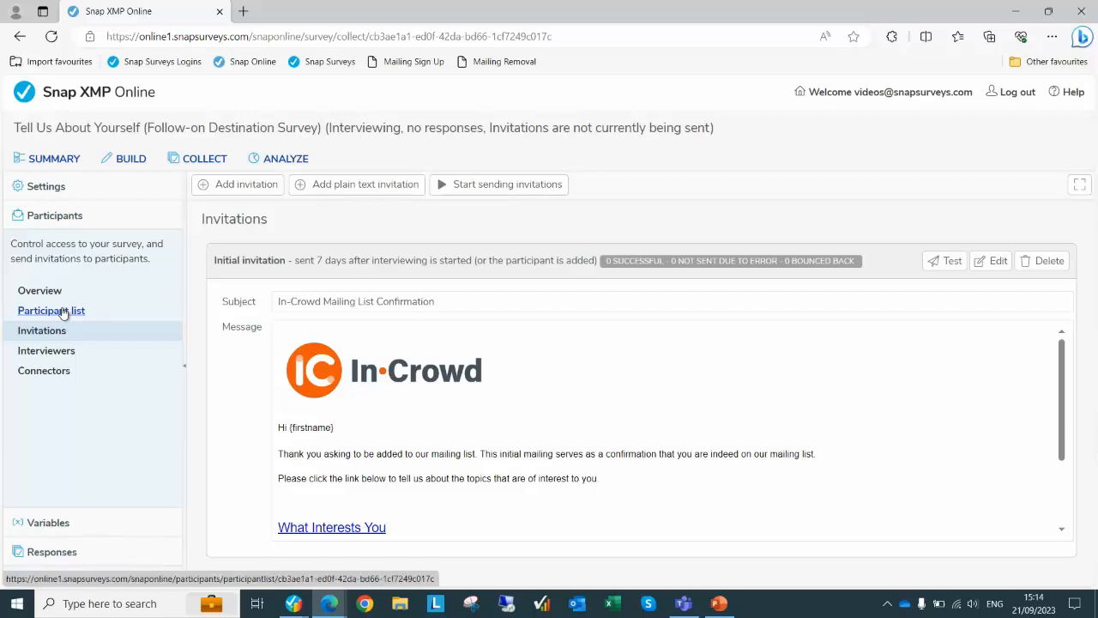
# Open the Connectors page and highlight the Add to mailing list and Remove from mailing list connectors
pyautogui.click(58, 379)
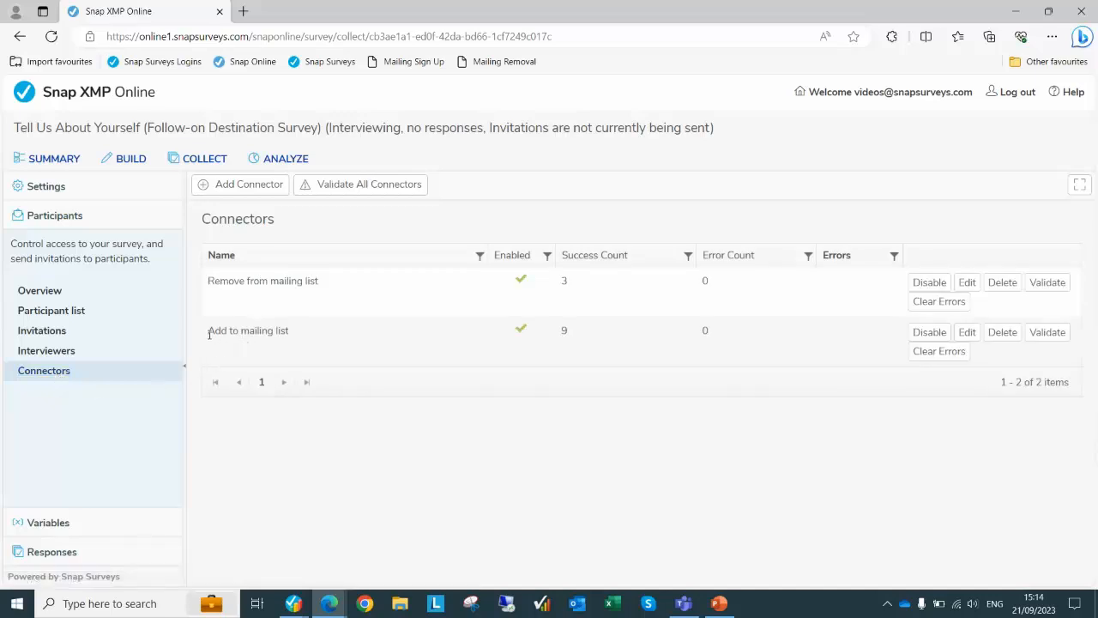
pyautogui.moveTo(208, 334); pyautogui.dragTo(292, 337)
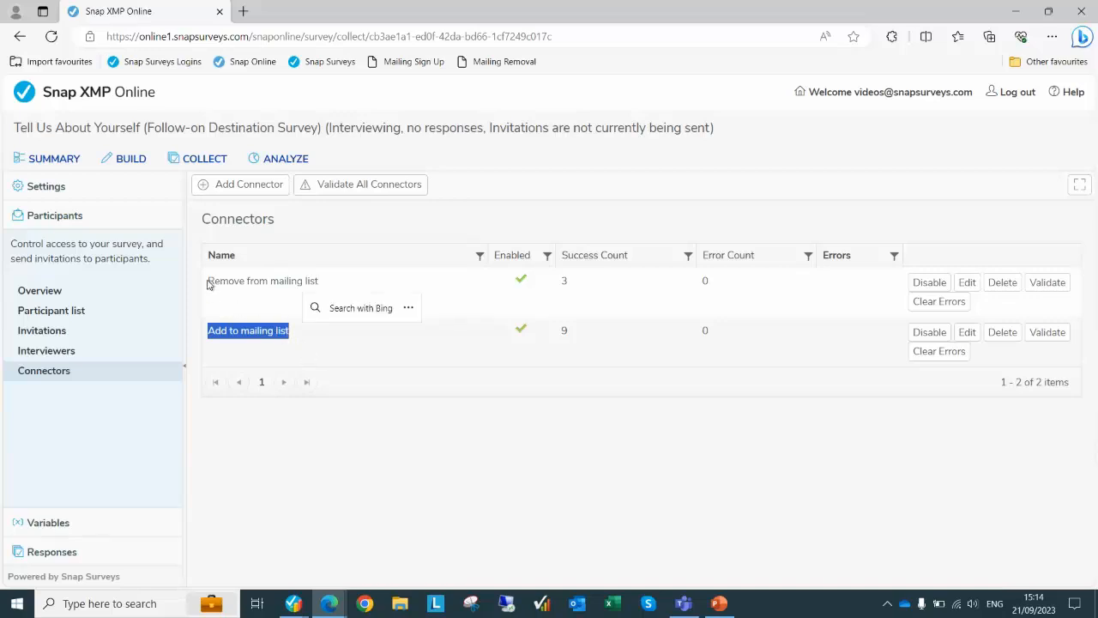
pyautogui.moveTo(207, 283); pyautogui.dragTo(321, 292)
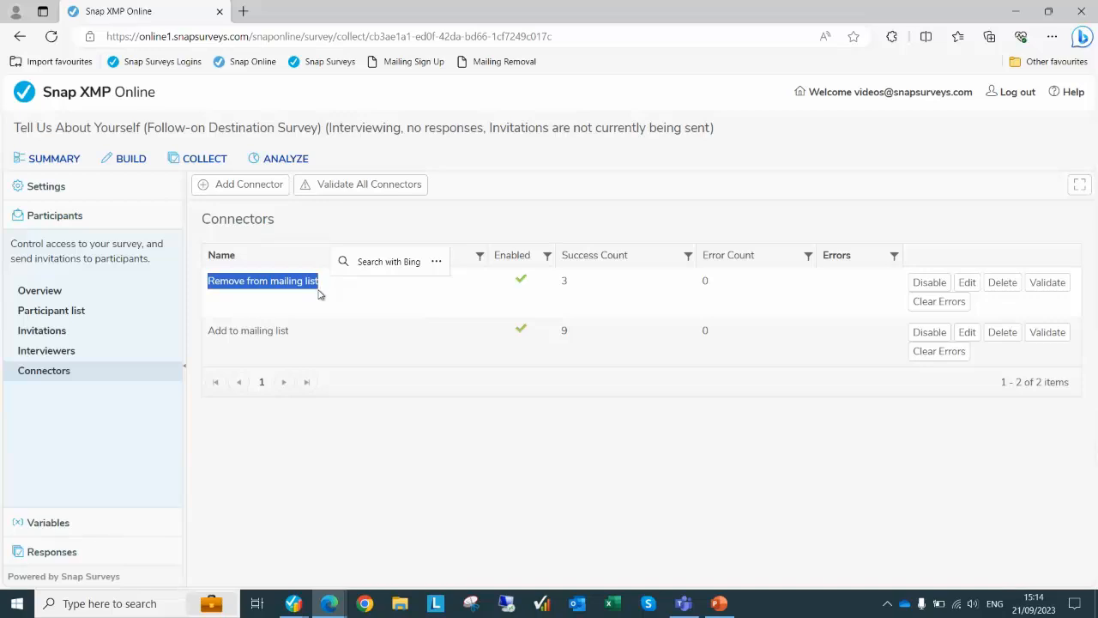
pyautogui.click(333, 353)
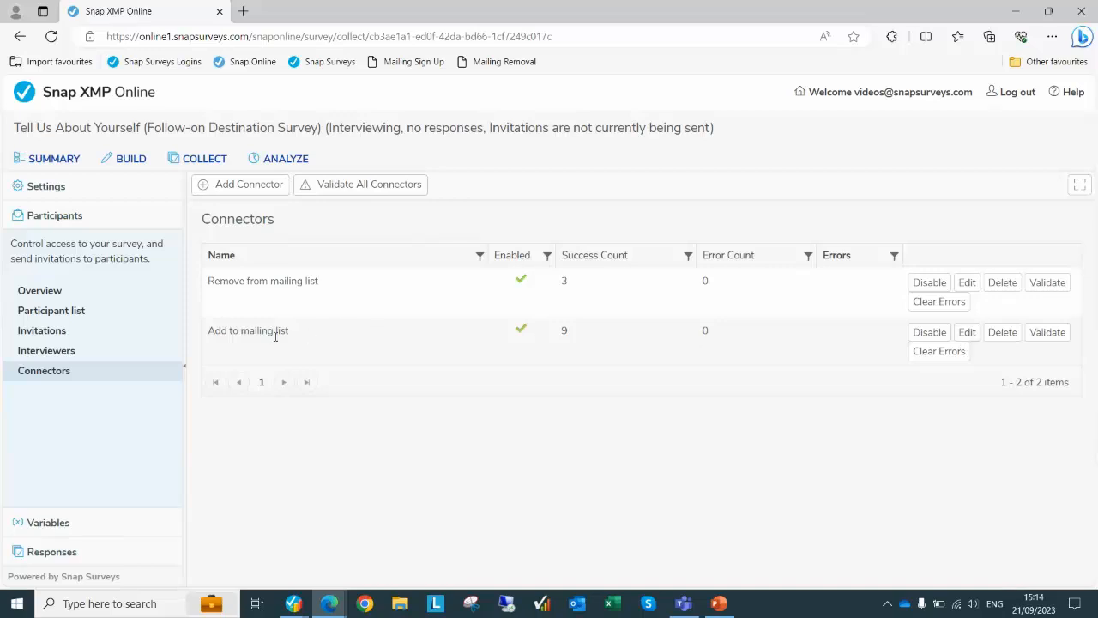
# Re-save the Add to mailing list connector, seeding LastName, FirstName and Email from Q1.b, Q1.a, Q1.c
pyautogui.click(967, 335)
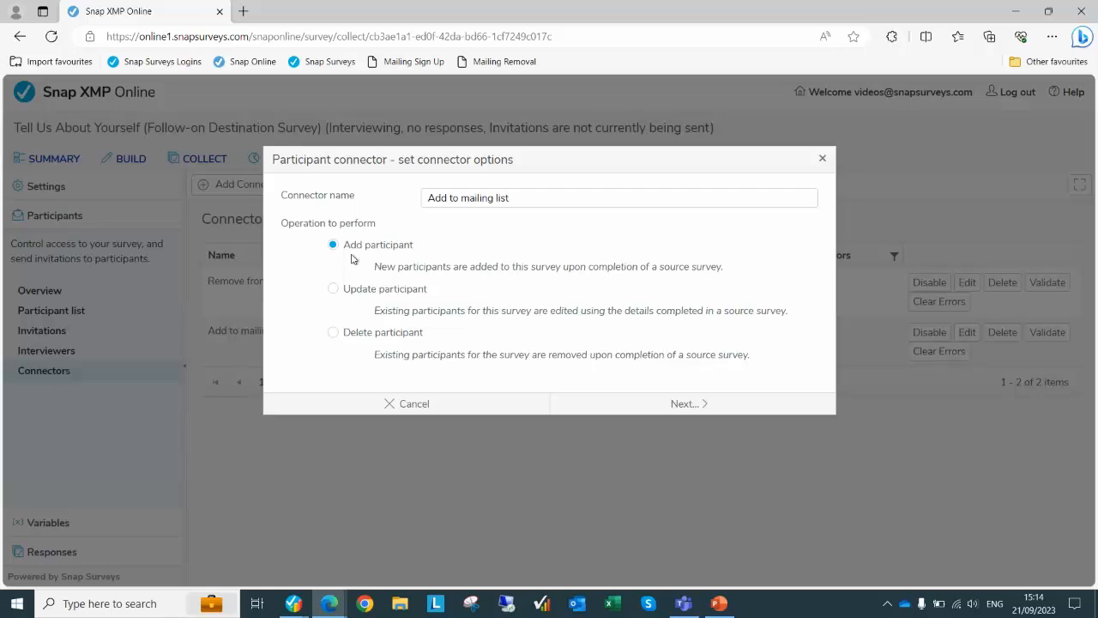
pyautogui.click(699, 405)
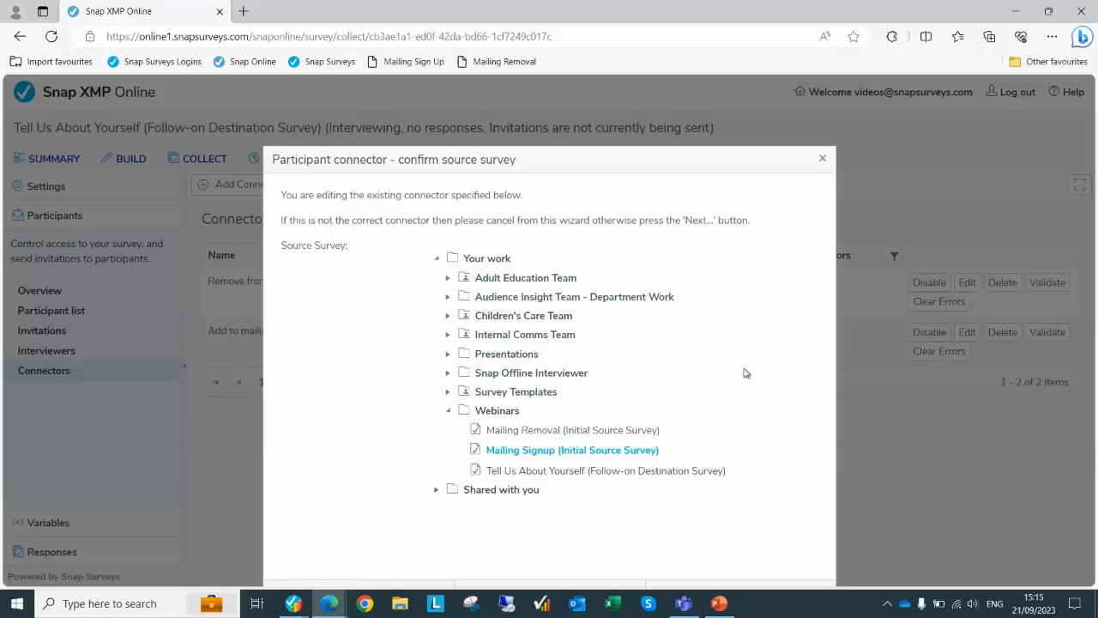
pyautogui.scroll(-1, 777, 455)
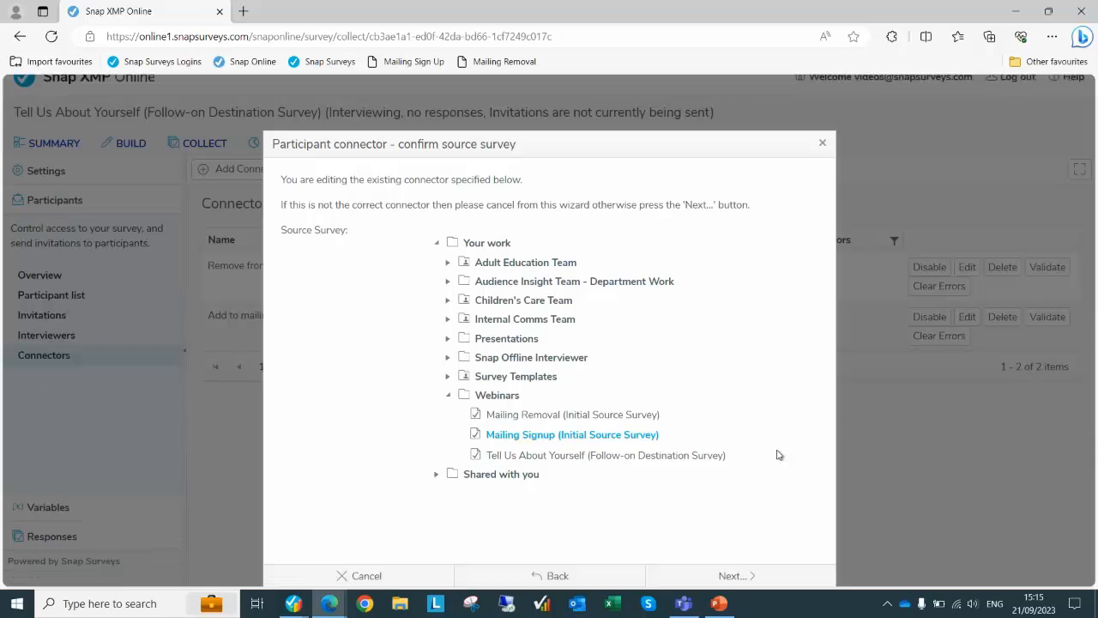
pyautogui.click(740, 582)
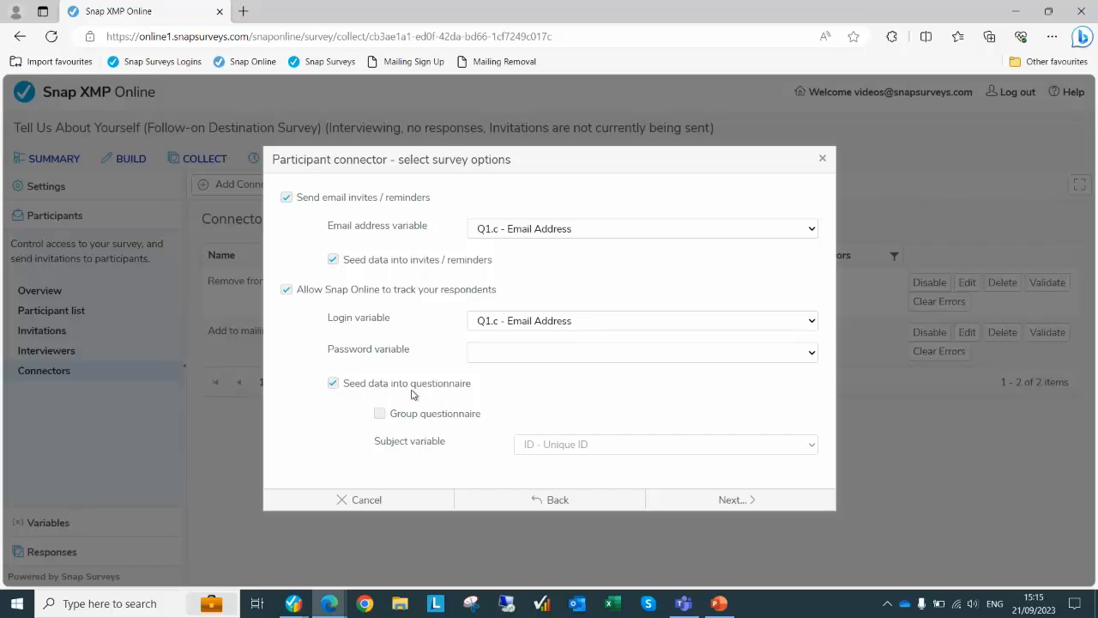
pyautogui.click(703, 504)
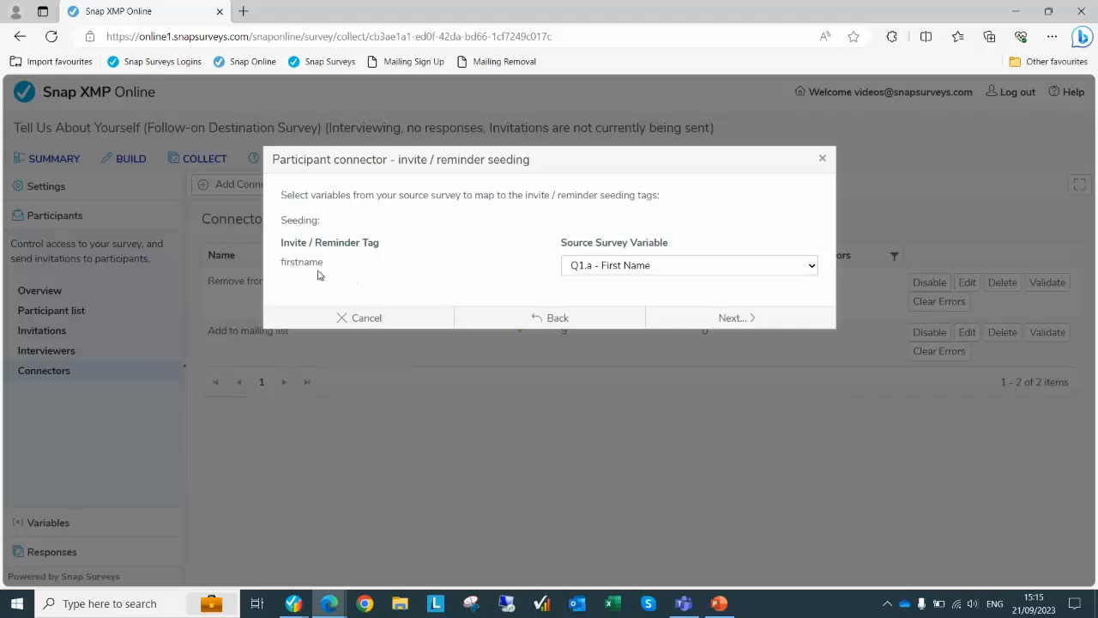
pyautogui.click(736, 318)
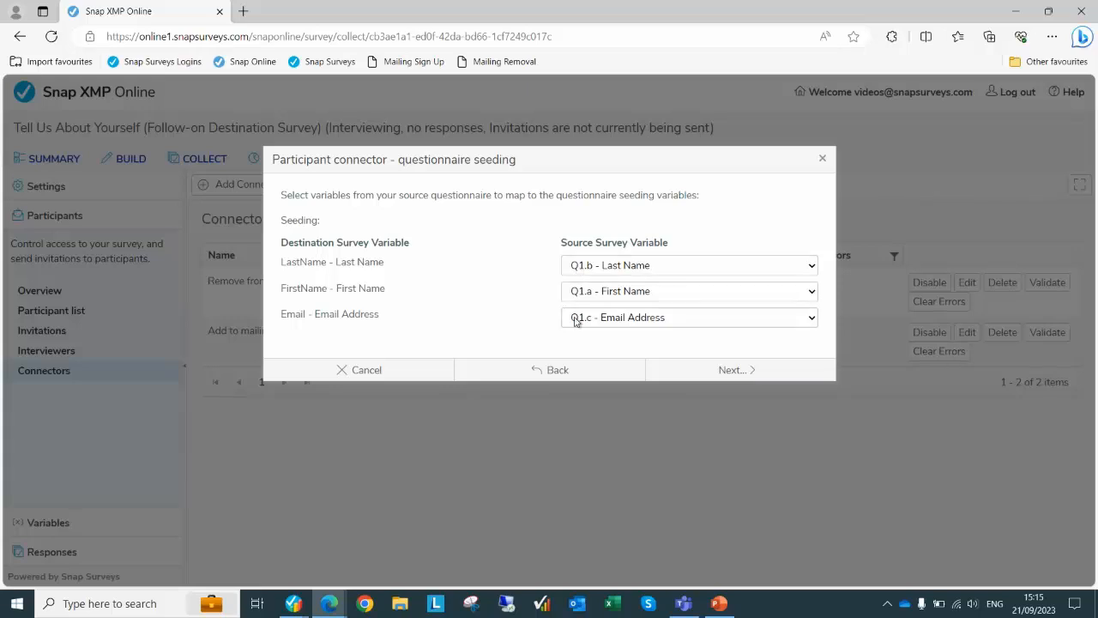
pyautogui.click(733, 374)
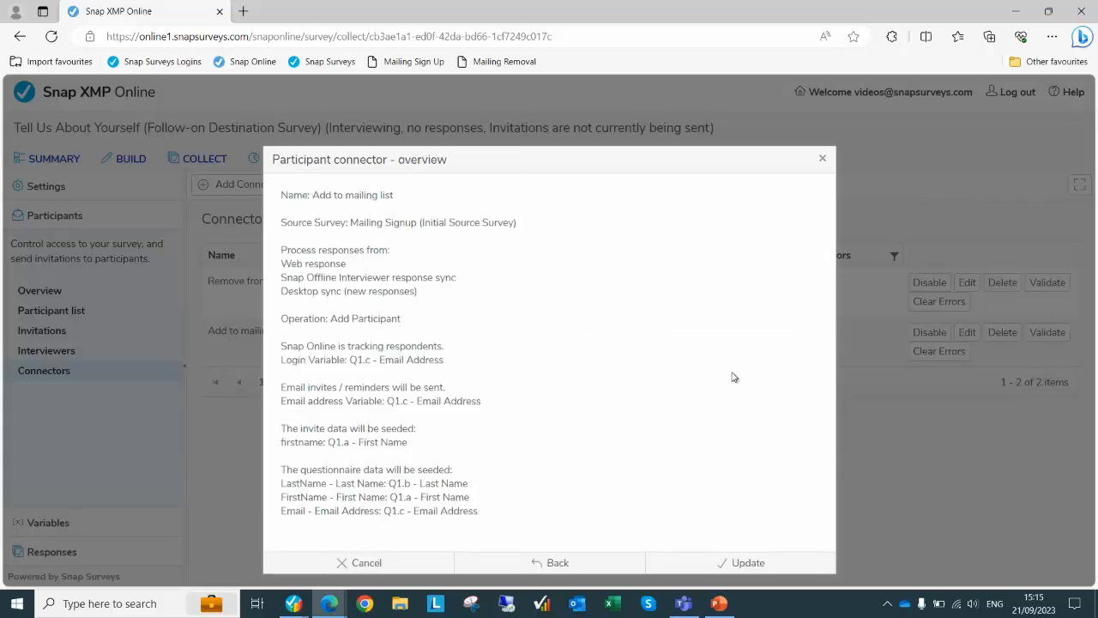
pyautogui.click(752, 562)
pyautogui.click(556, 247)
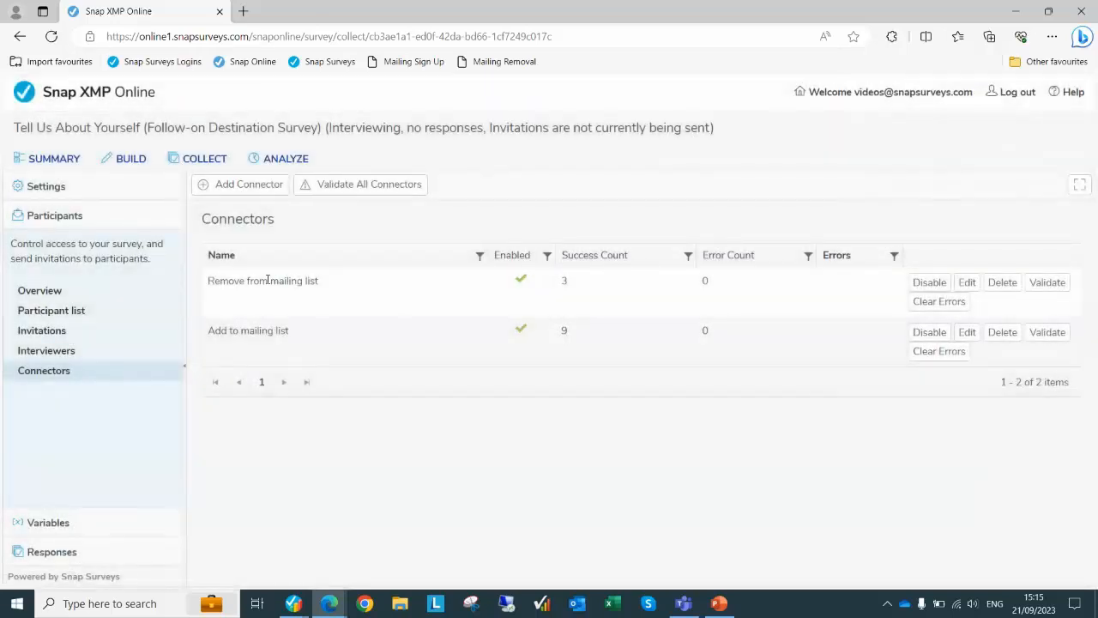
# Re-save the Remove from mailing list connector to delete Mailing Removal respondents matched by Q1.a email
pyautogui.click(967, 286)
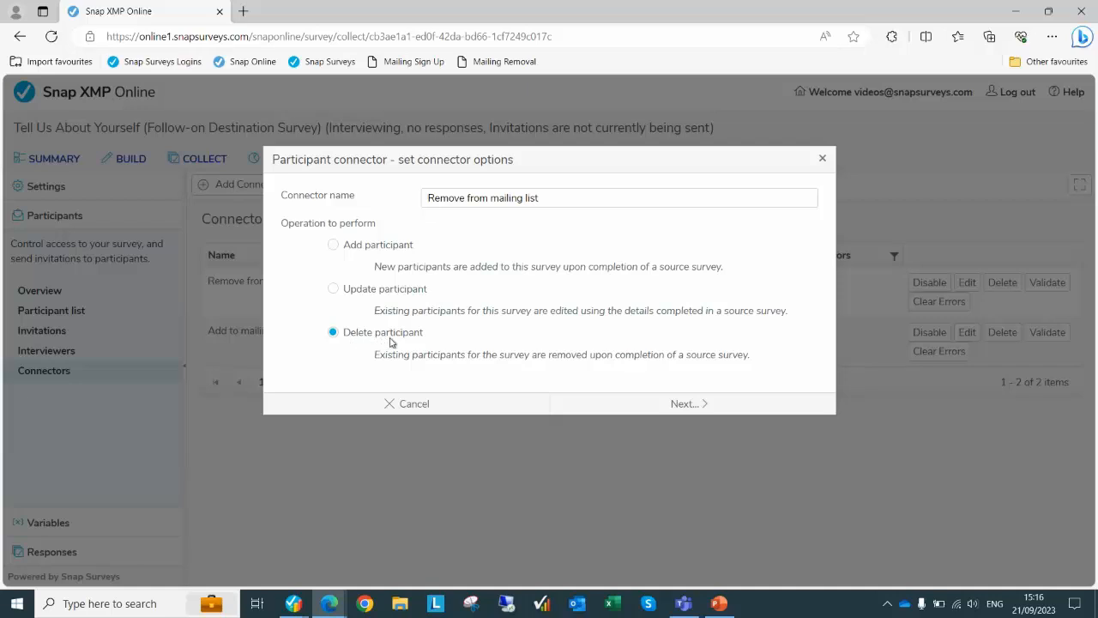
pyautogui.click(695, 404)
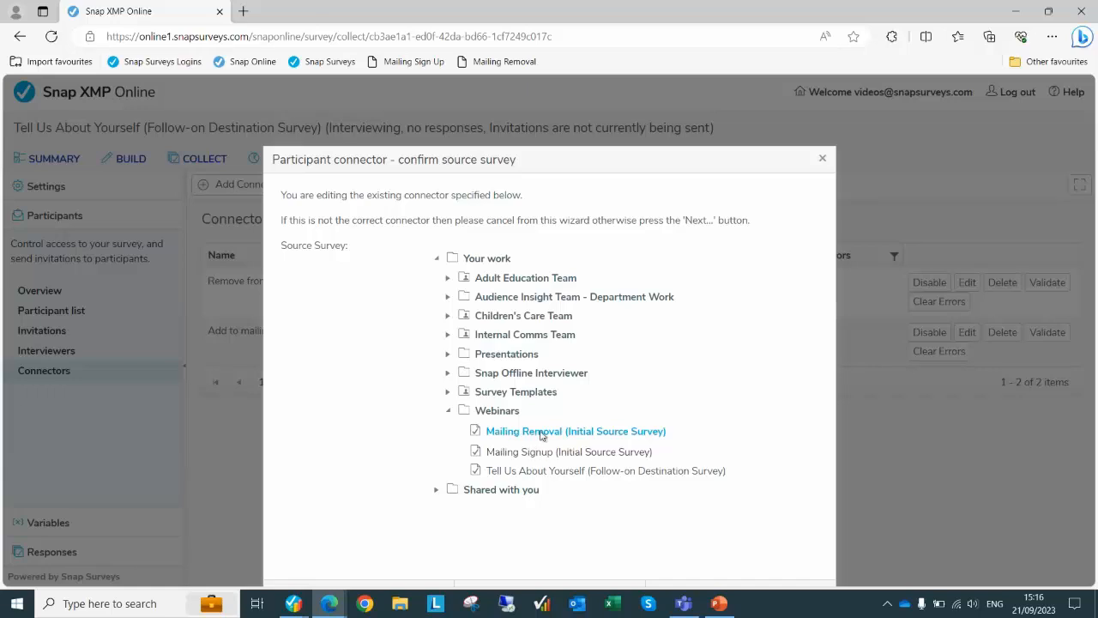
pyautogui.scroll(-1, 789, 419)
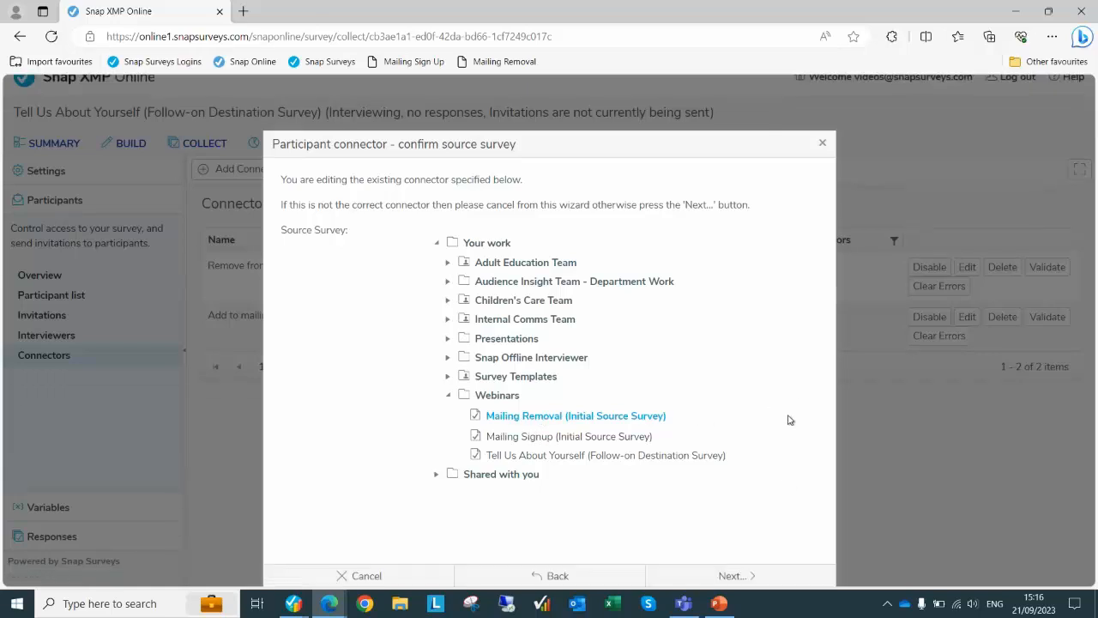
pyautogui.click(737, 576)
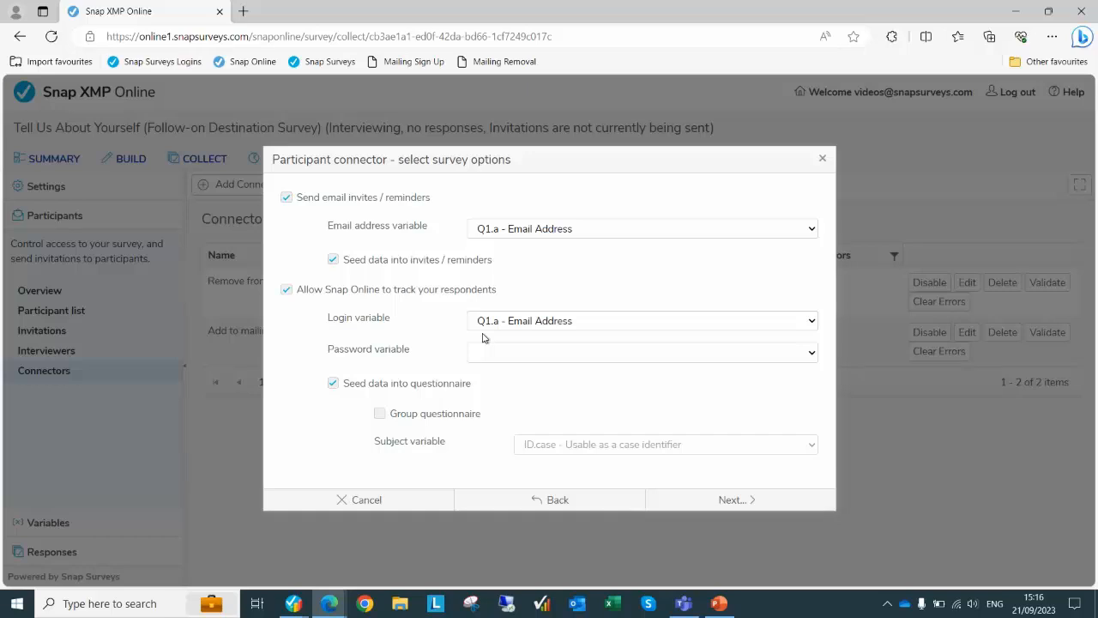
pyautogui.click(757, 504)
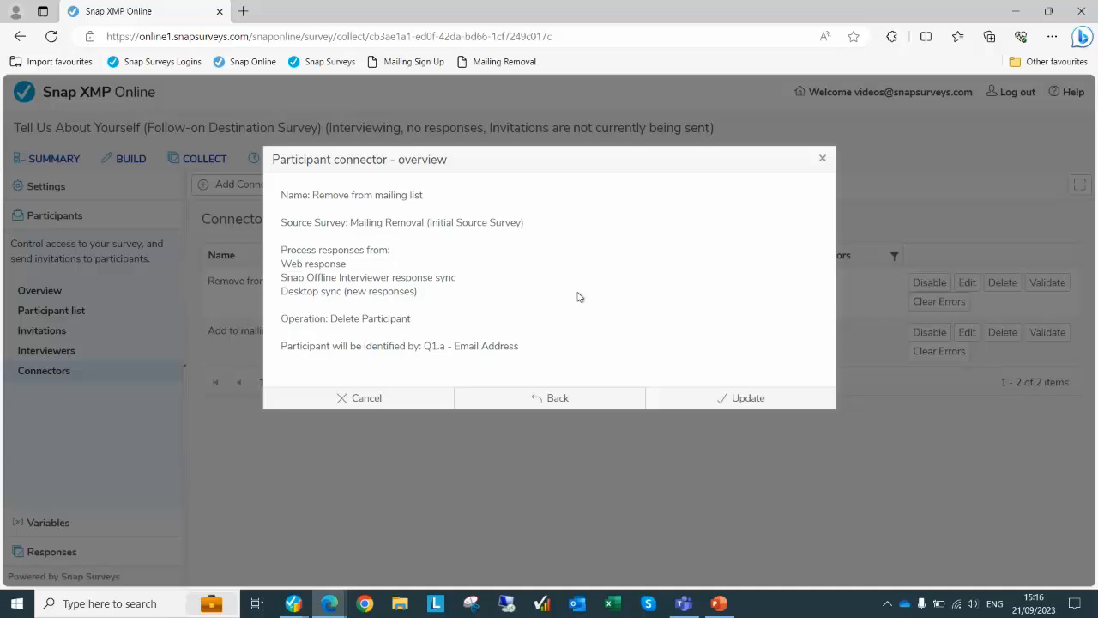
pyautogui.click(740, 398)
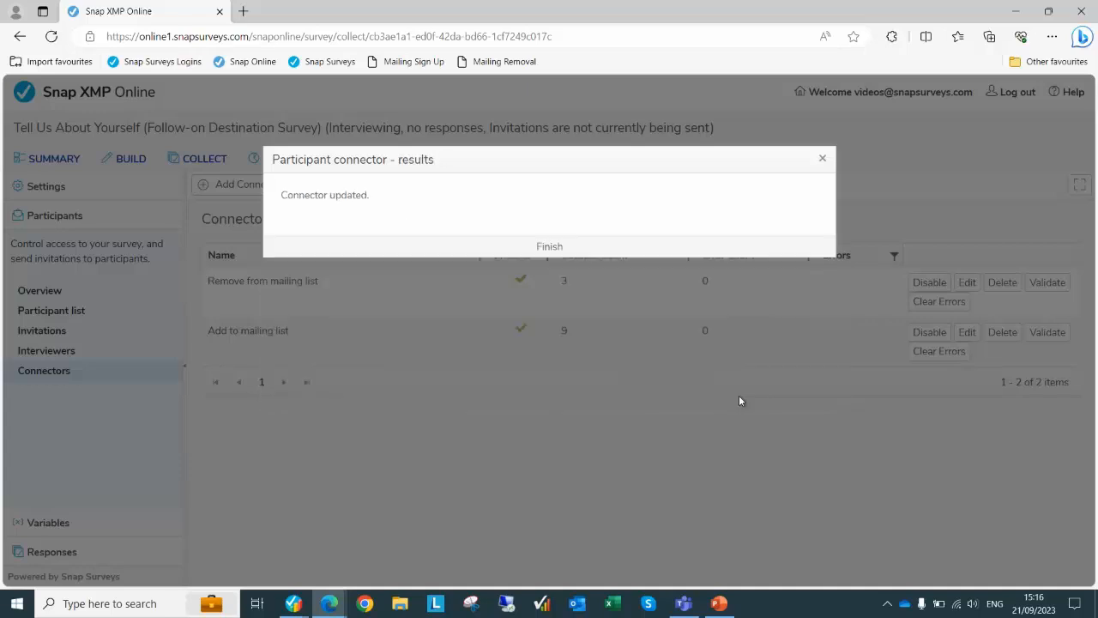
pyautogui.click(559, 247)
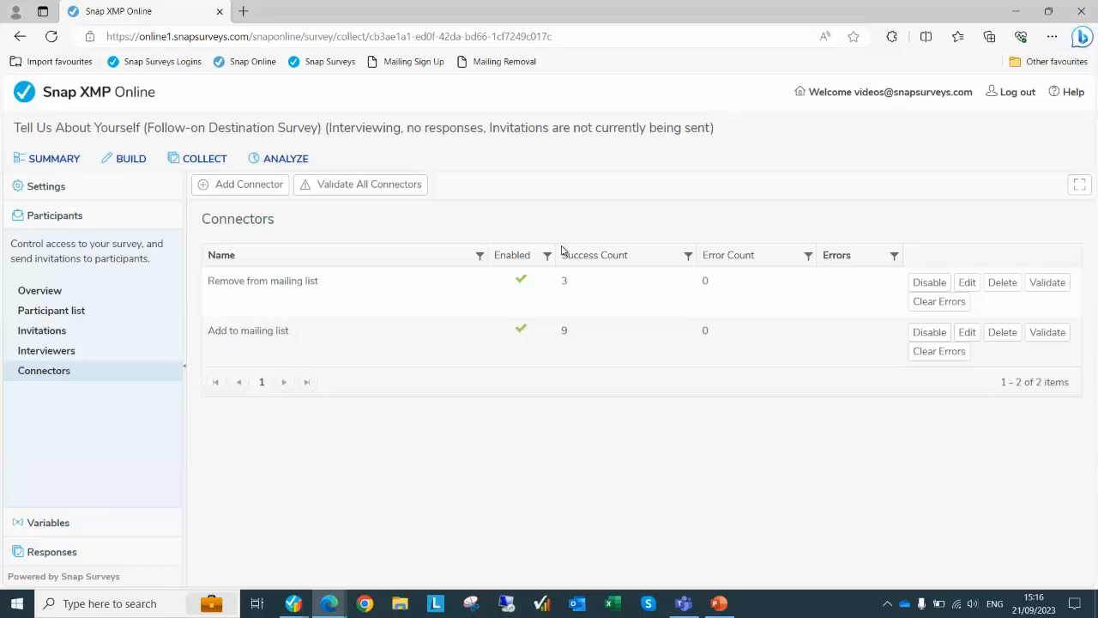
# Show the Tell Us About Yourself participant list, currently holding one participant
pyautogui.click(69, 314)
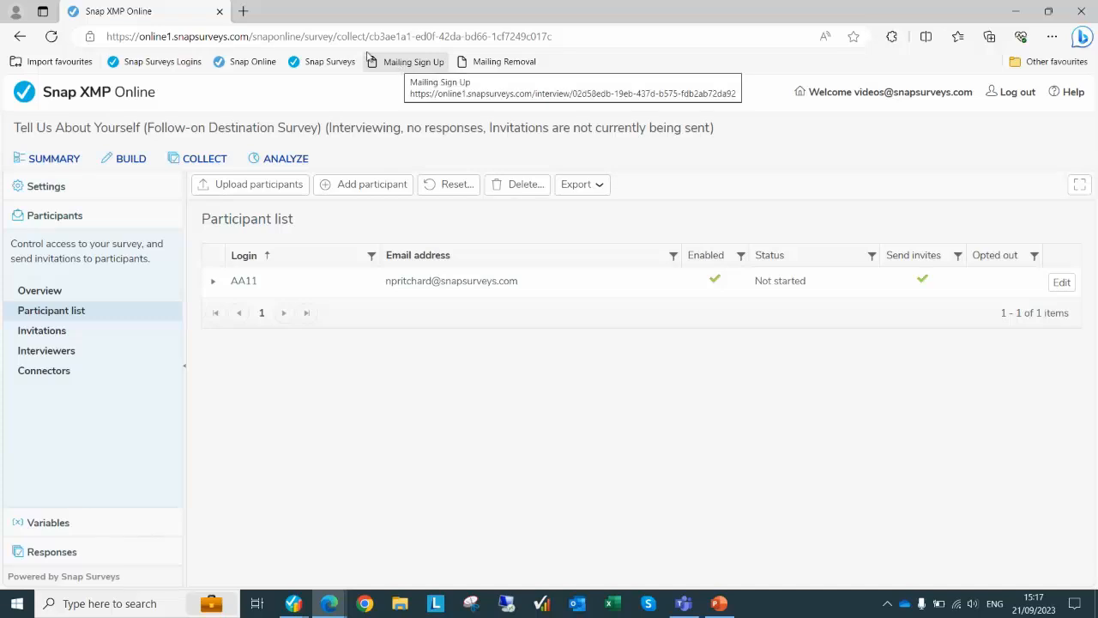
# In a new tab, register a test contact's first name, last name and email on the Mailing Sign Up form
pyautogui.click(243, 11)
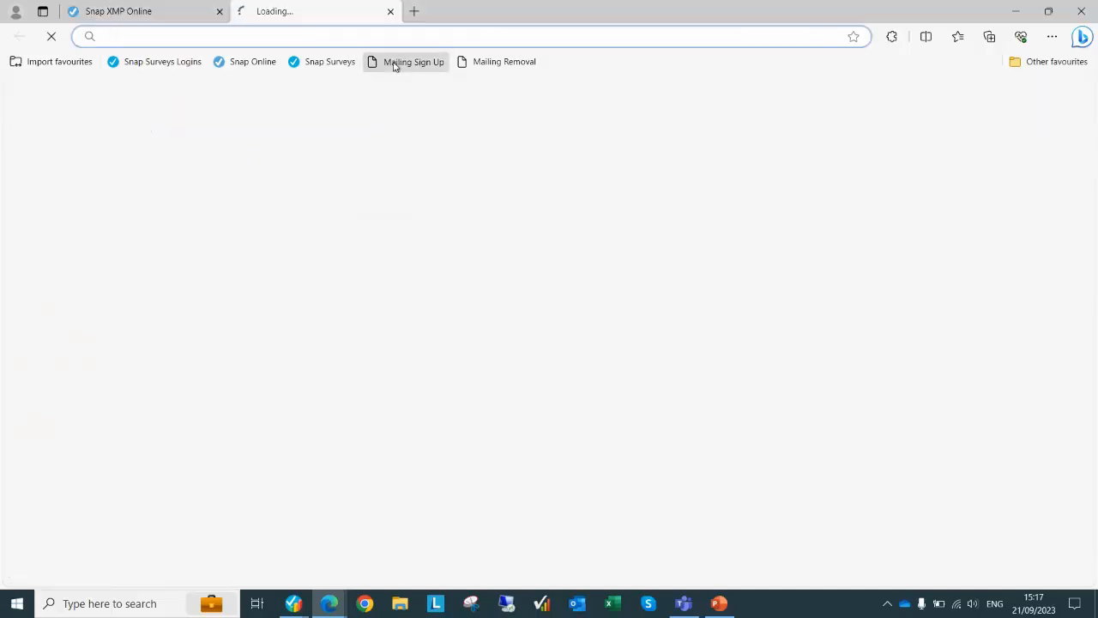
pyautogui.click(394, 66)
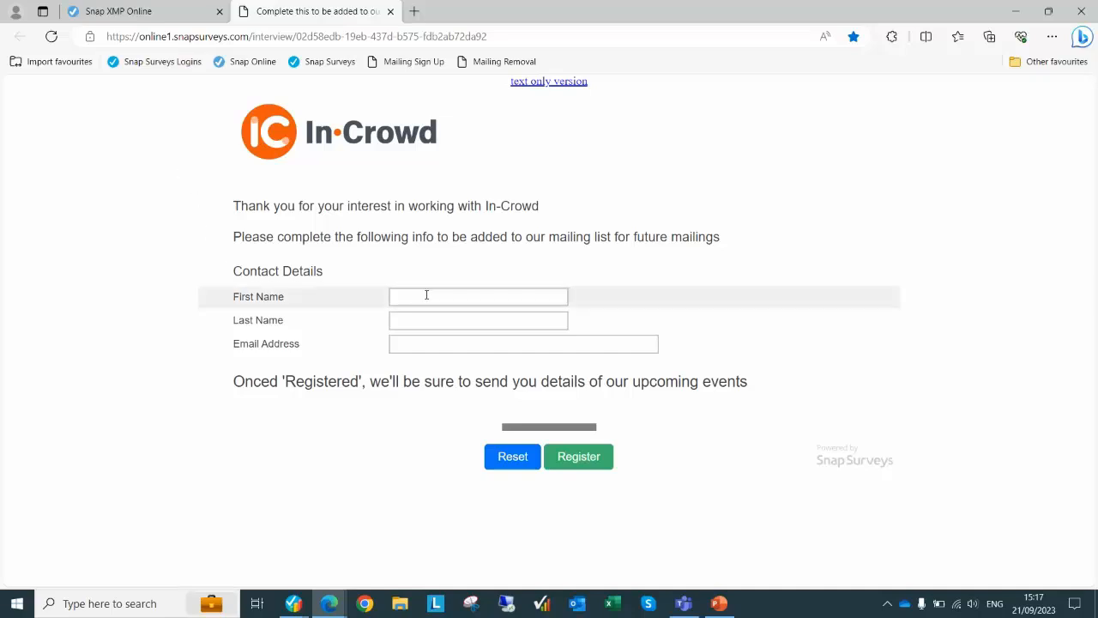
pyautogui.press('Tab')
pyautogui.press('Tab')
pyautogui.press('Tab')
pyautogui.press('Tab')
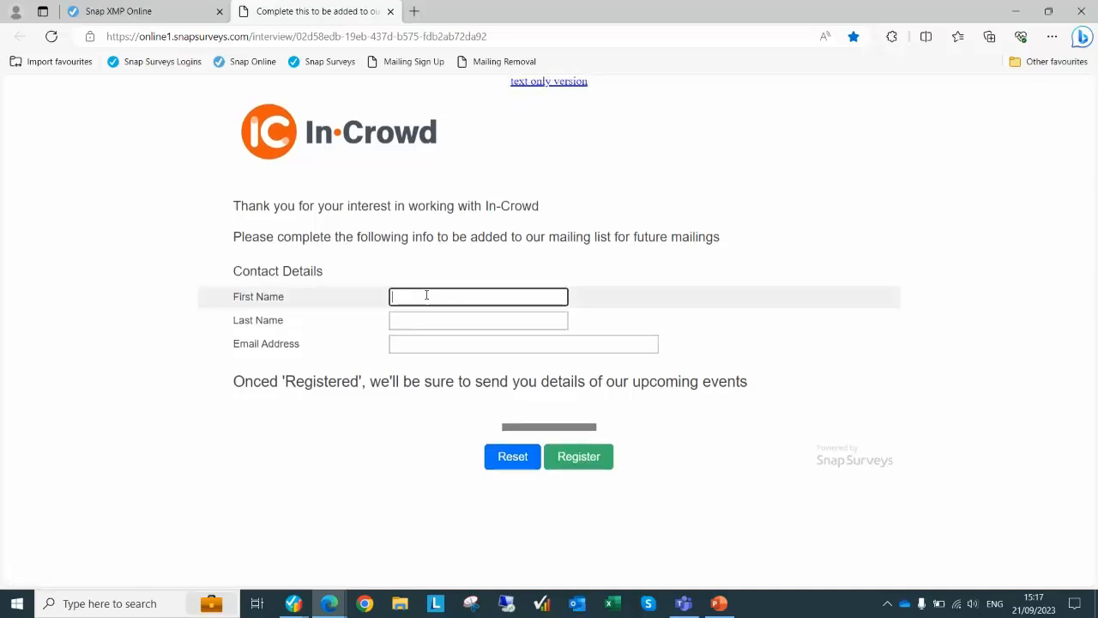
pyautogui.write('Tom')
pyautogui.press('Tab')
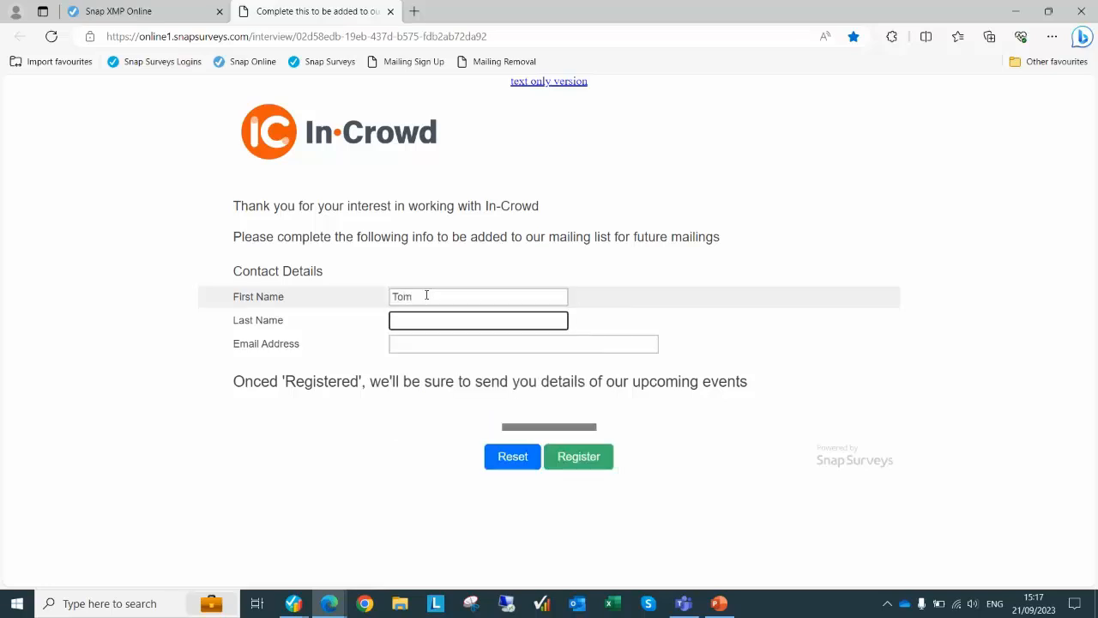
pyautogui.write('Jerry')
pyautogui.press('Tab')
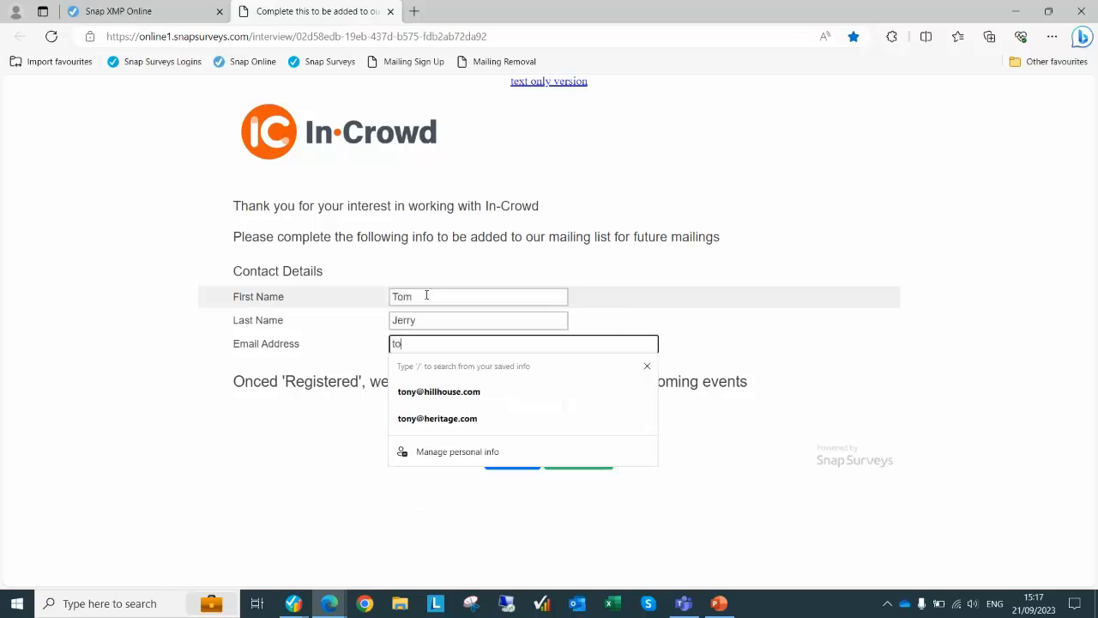
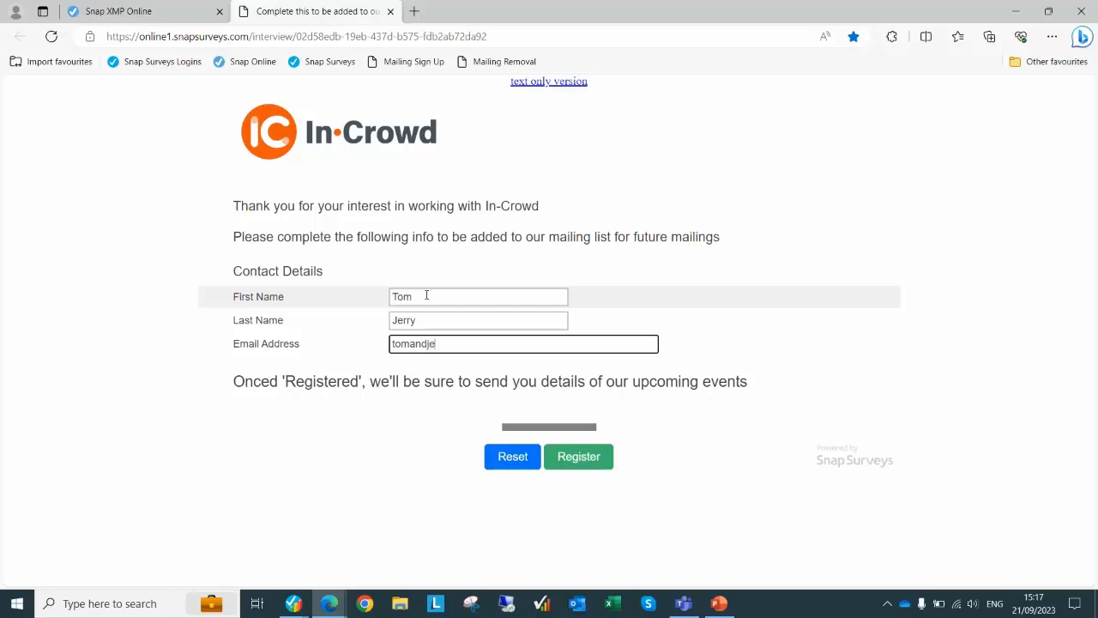
pyautogui.click(589, 464)
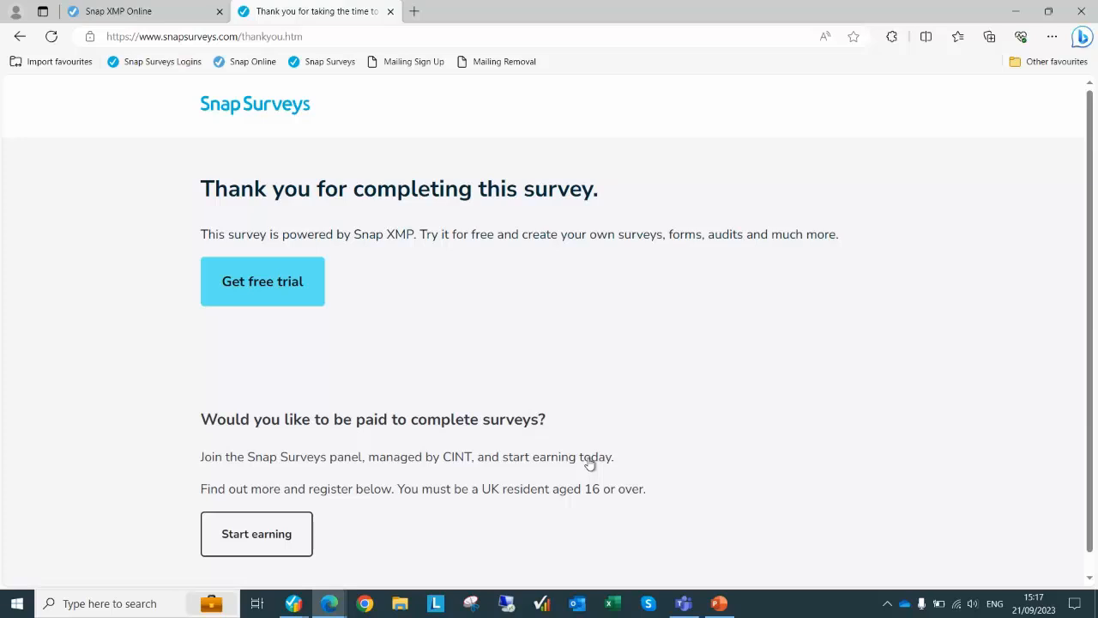
# Register a second contact's first name, last name and email through the reloaded Mailing Sign Up form
pyautogui.click(423, 64)
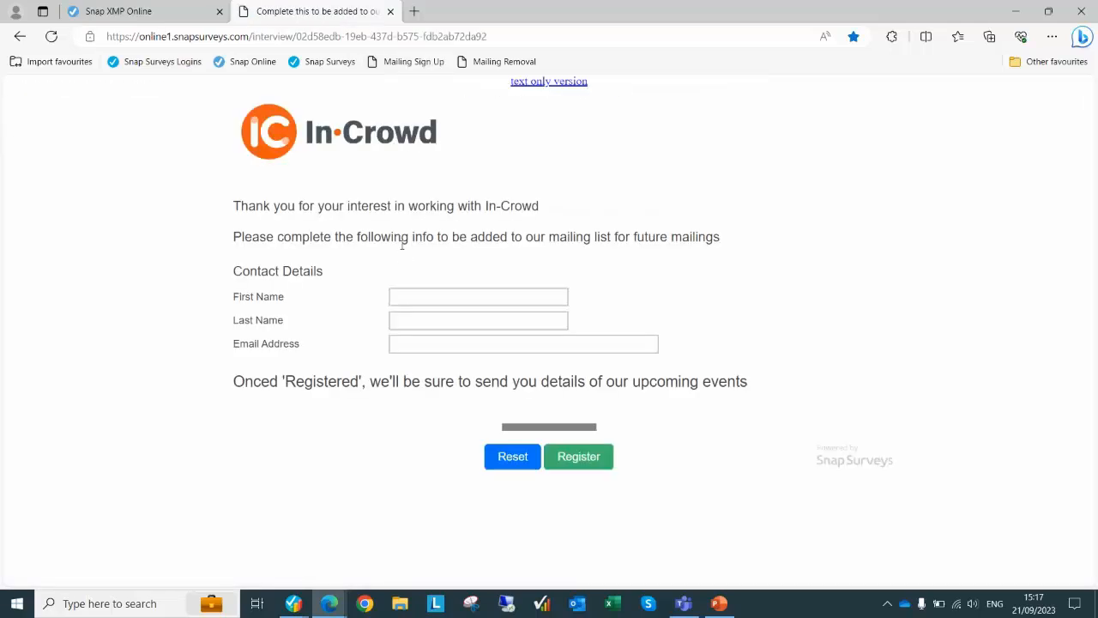
pyautogui.press('Tab')
pyautogui.press('Tab')
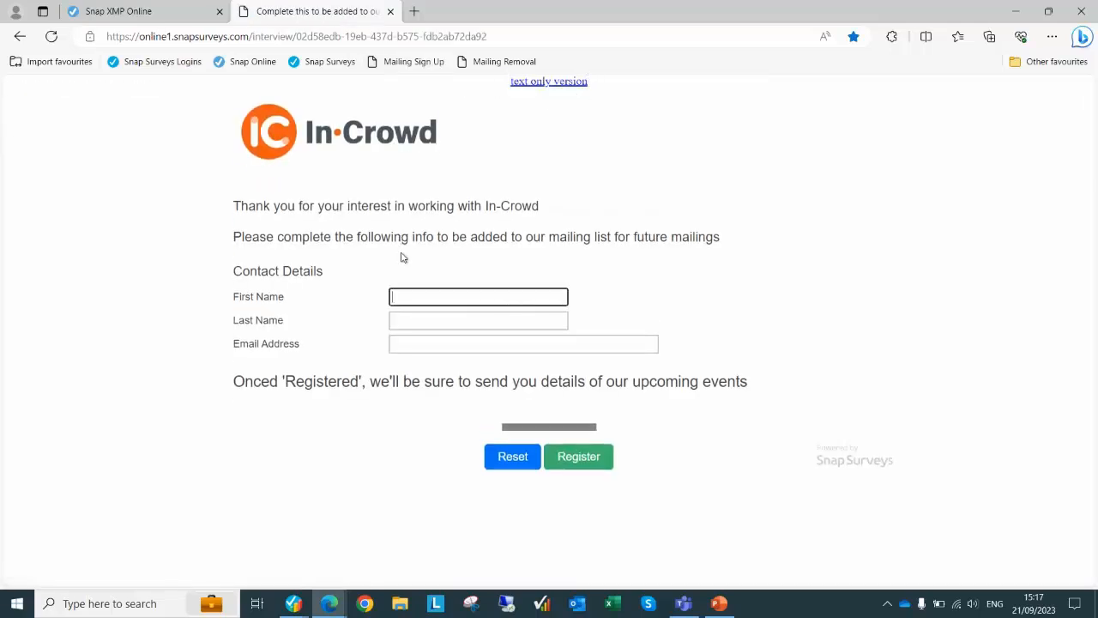
pyautogui.write('Bart')
pyautogui.press('Tab')
pyautogui.write('Sim')
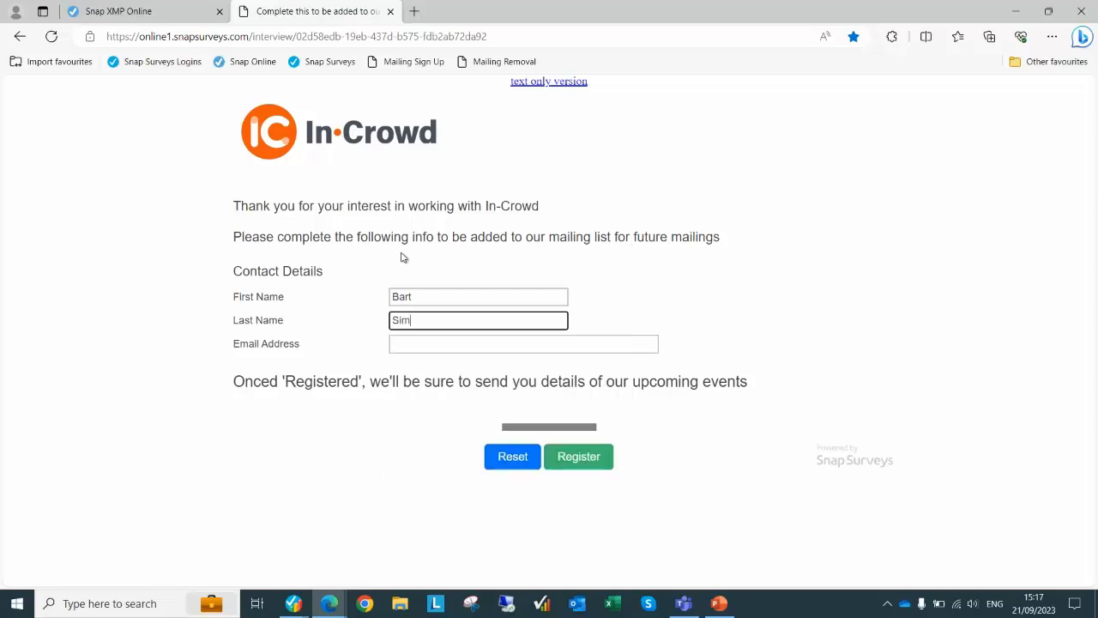
pyautogui.write('pson')
pyautogui.press('Tab')
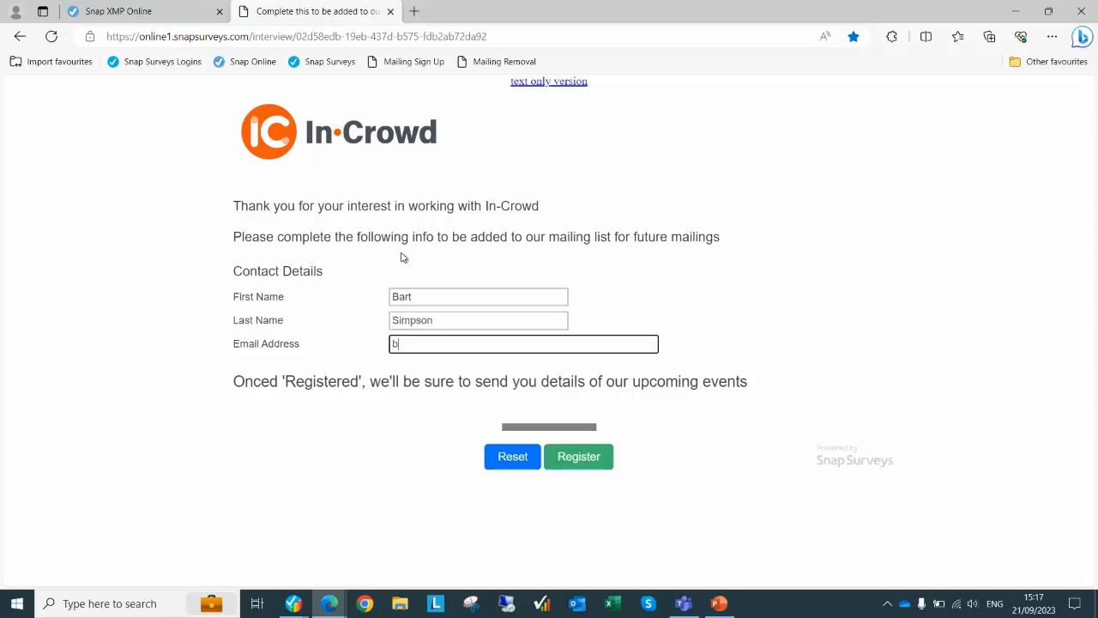
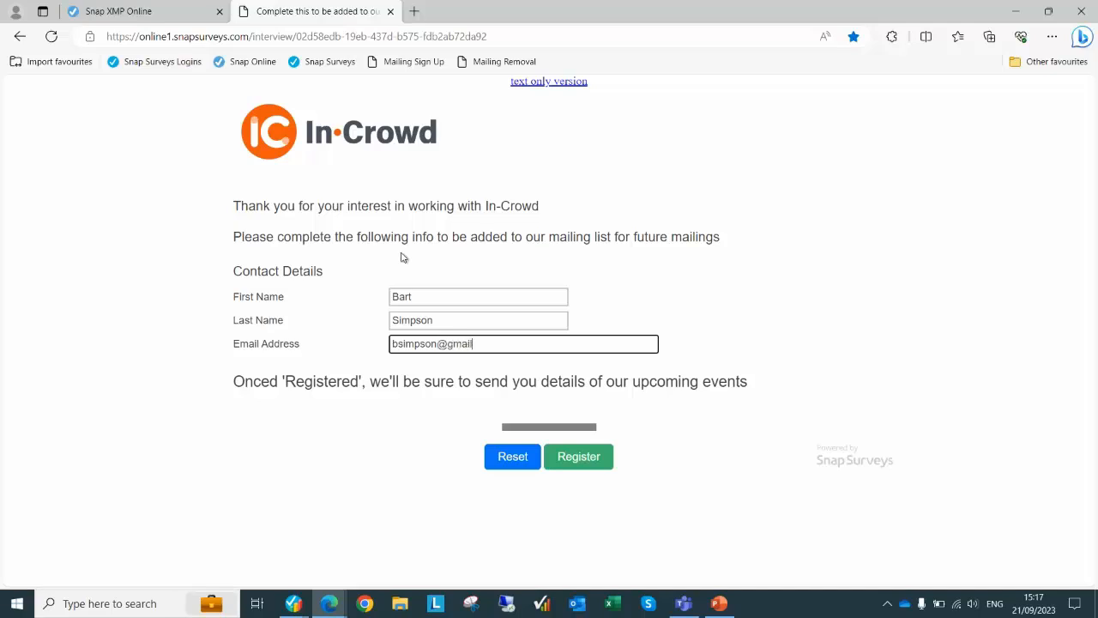
pyautogui.click(570, 459)
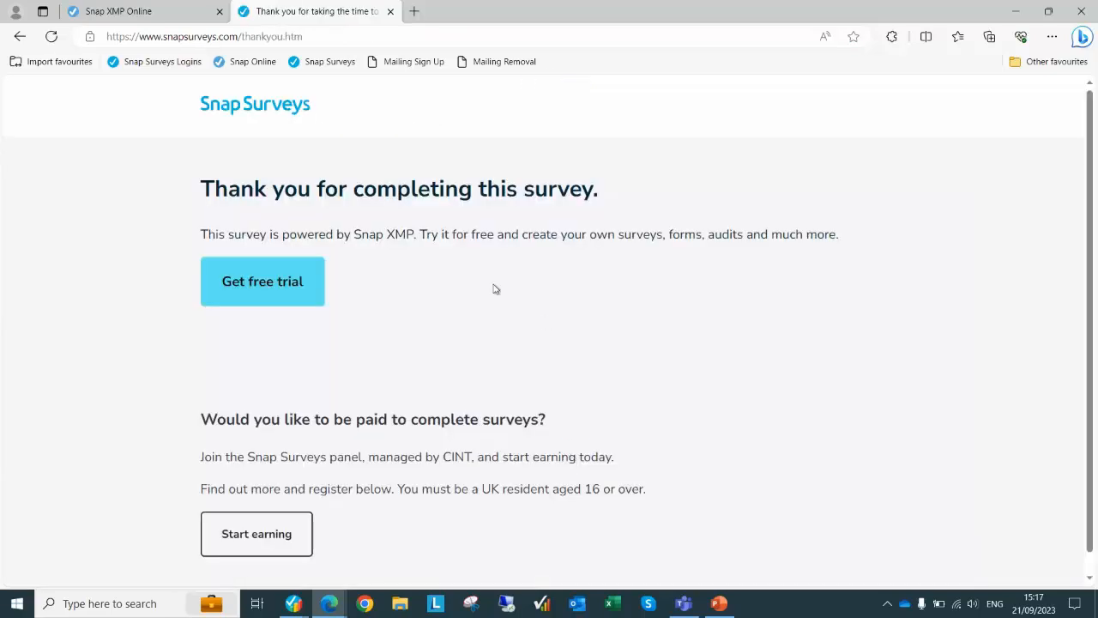
# Reload the follow-on participant list in Snap XMP Online to show three participants
pyautogui.click(159, 15)
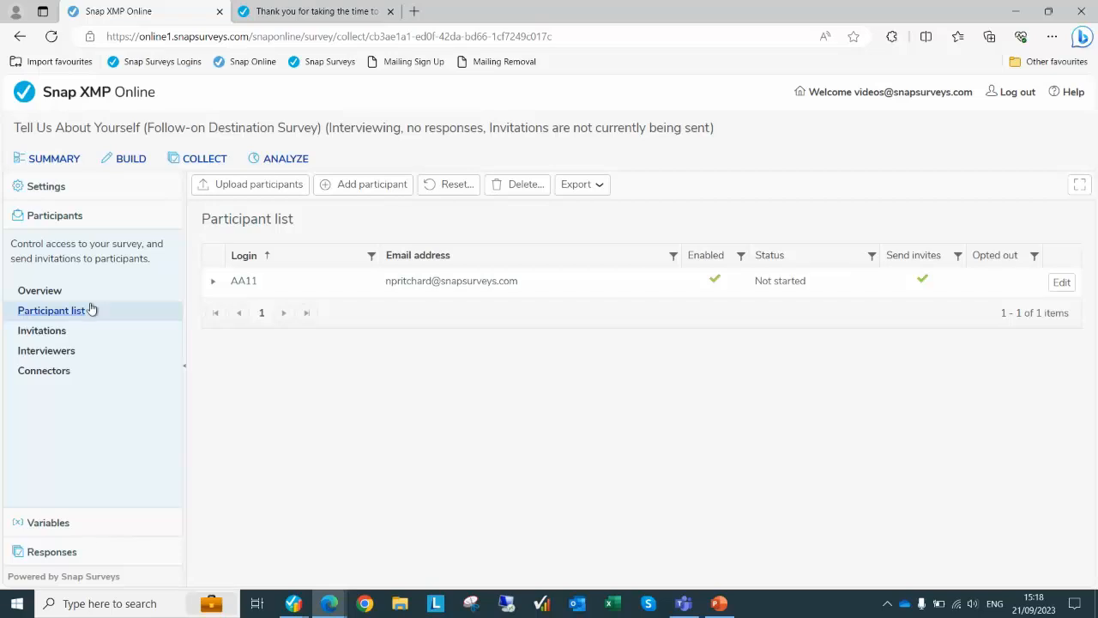
pyautogui.click(63, 314)
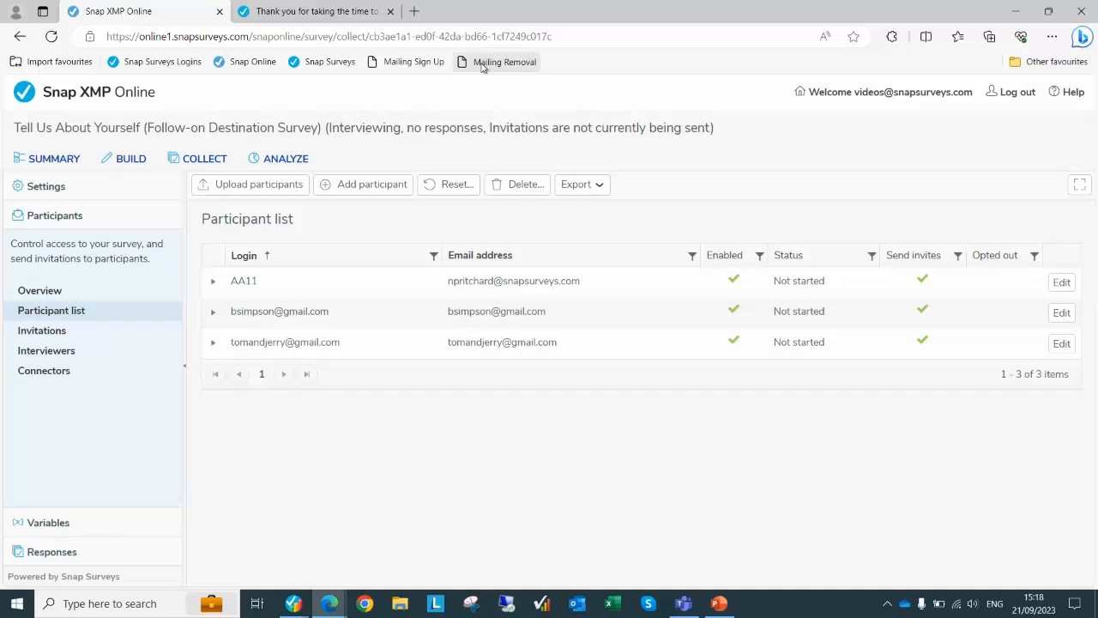
# Submit the Mailing Removal form for the second contact's email, citing irrelevant and too many emails
pyautogui.click(304, 11)
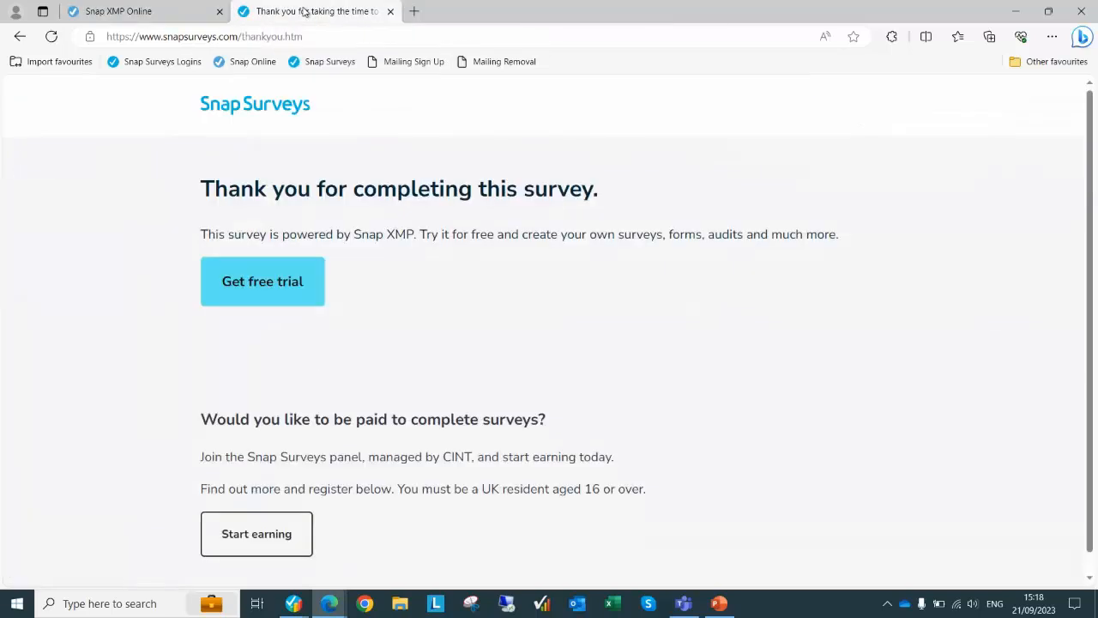
pyautogui.click(484, 63)
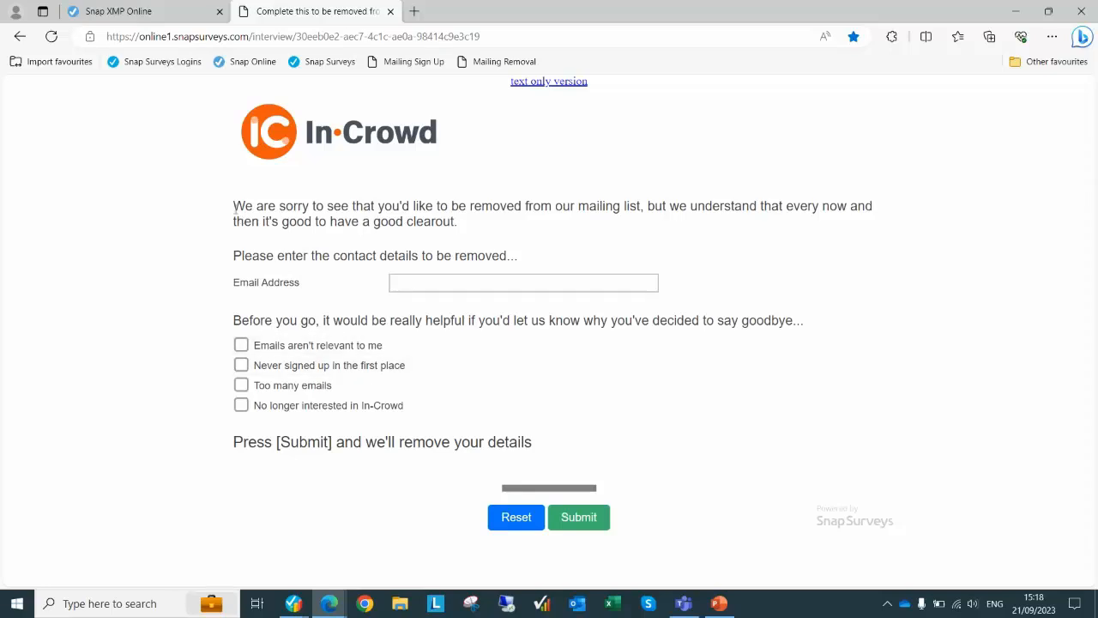
pyautogui.moveTo(234, 208); pyautogui.dragTo(473, 223)
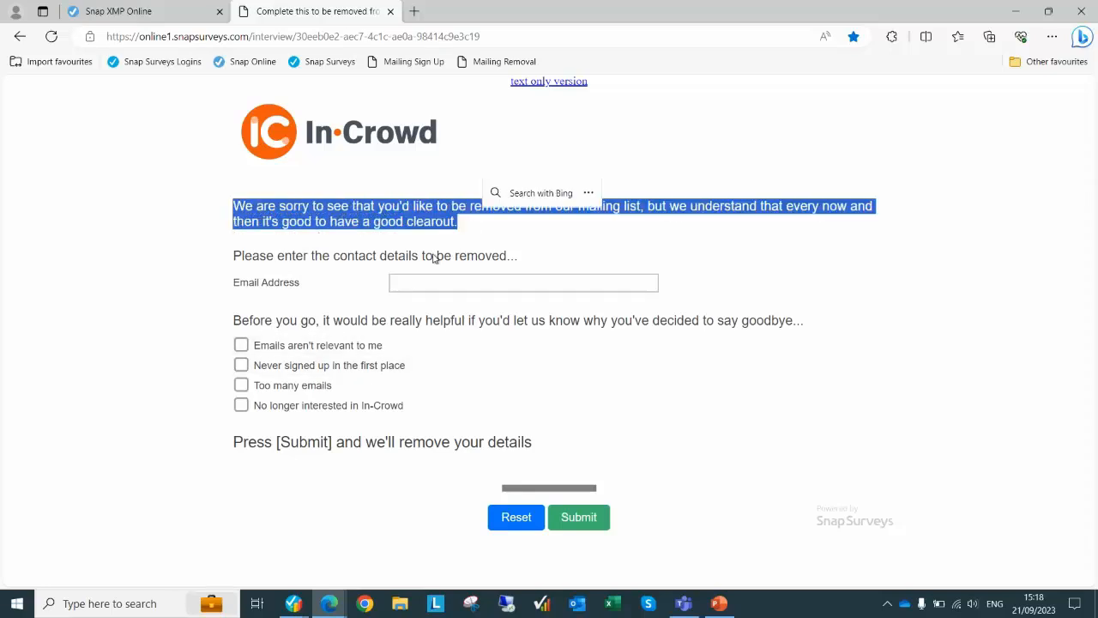
pyautogui.click(417, 285)
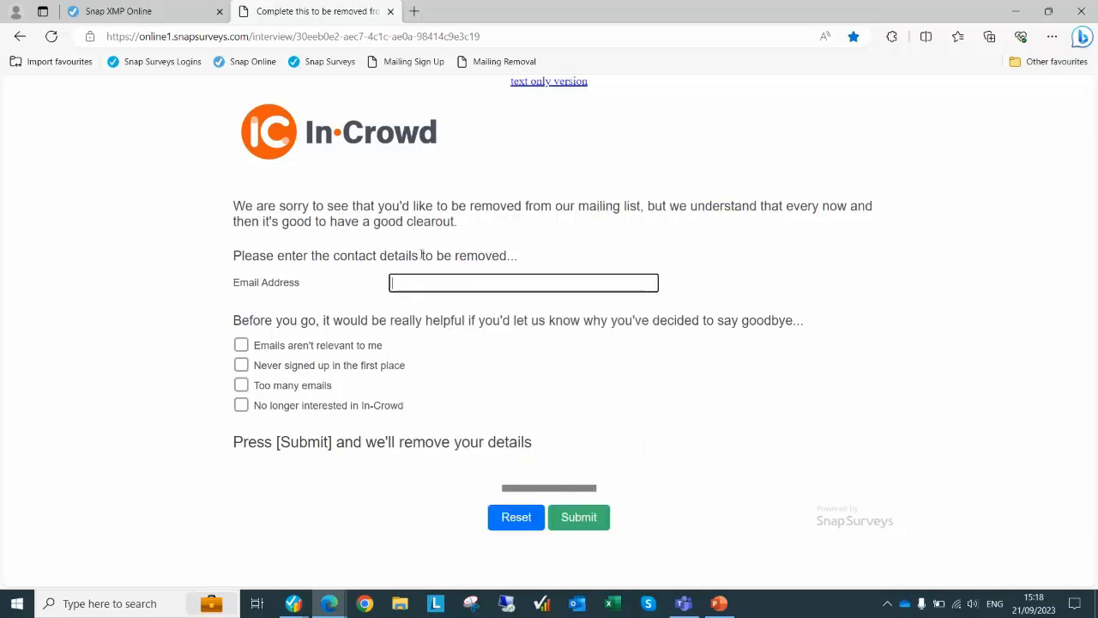
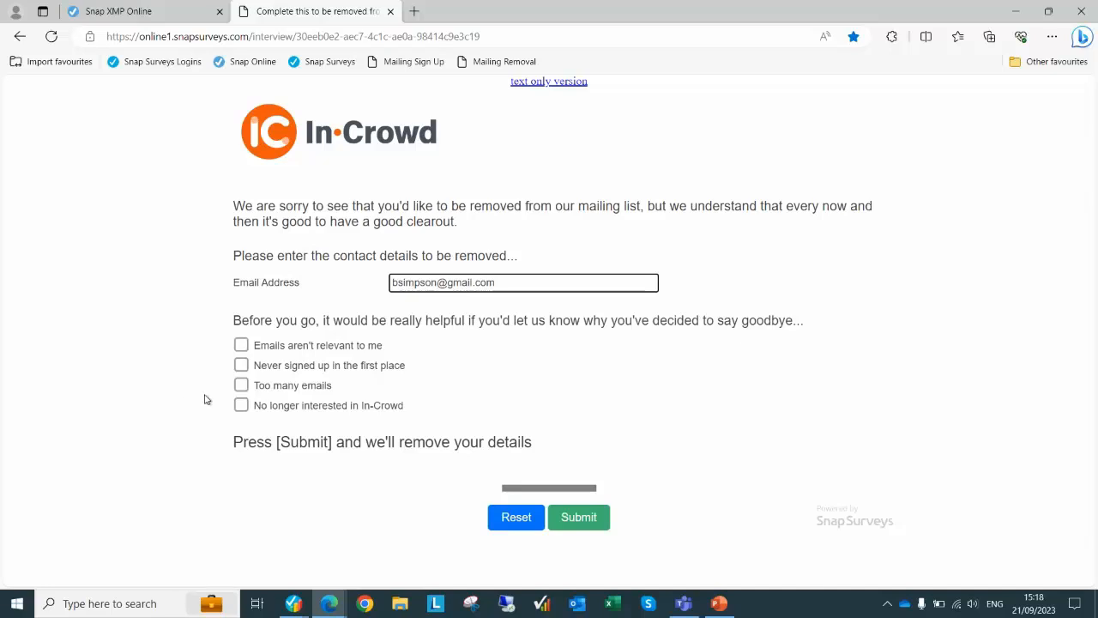
pyautogui.click(241, 345)
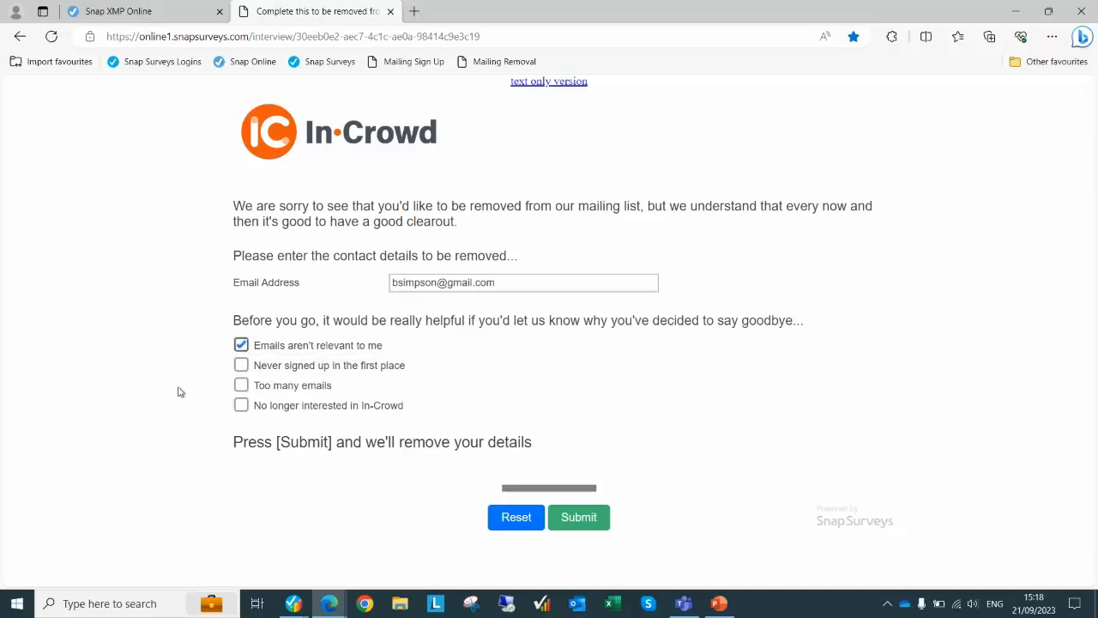
pyautogui.click(243, 386)
pyautogui.click(587, 527)
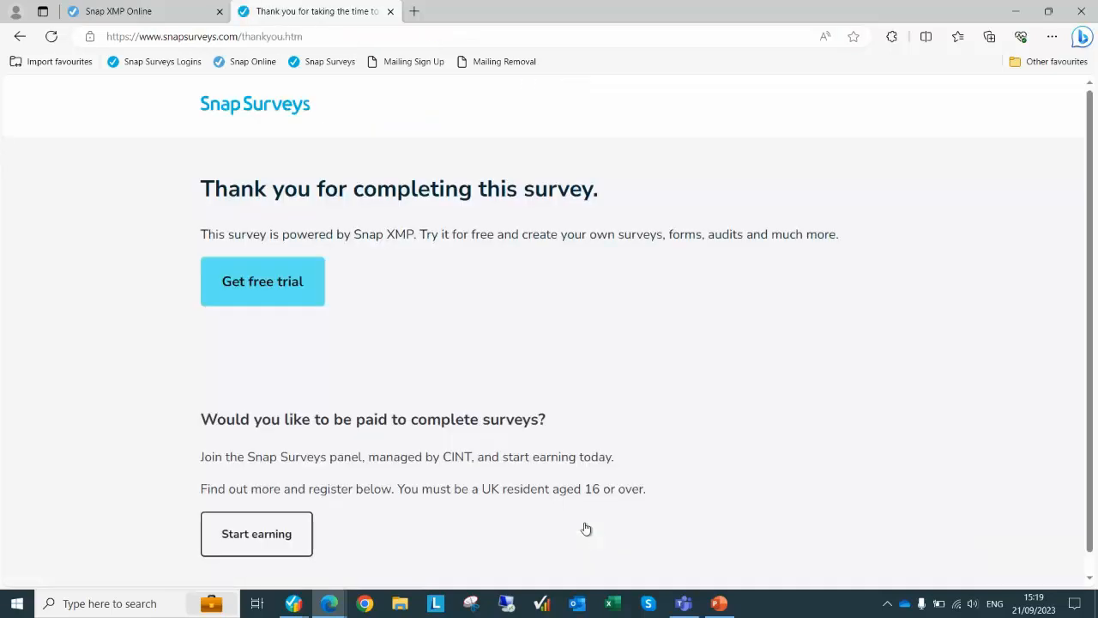
# Reload the participant list to confirm two participants remain, then go to the Your work home page
pyautogui.click(170, 20)
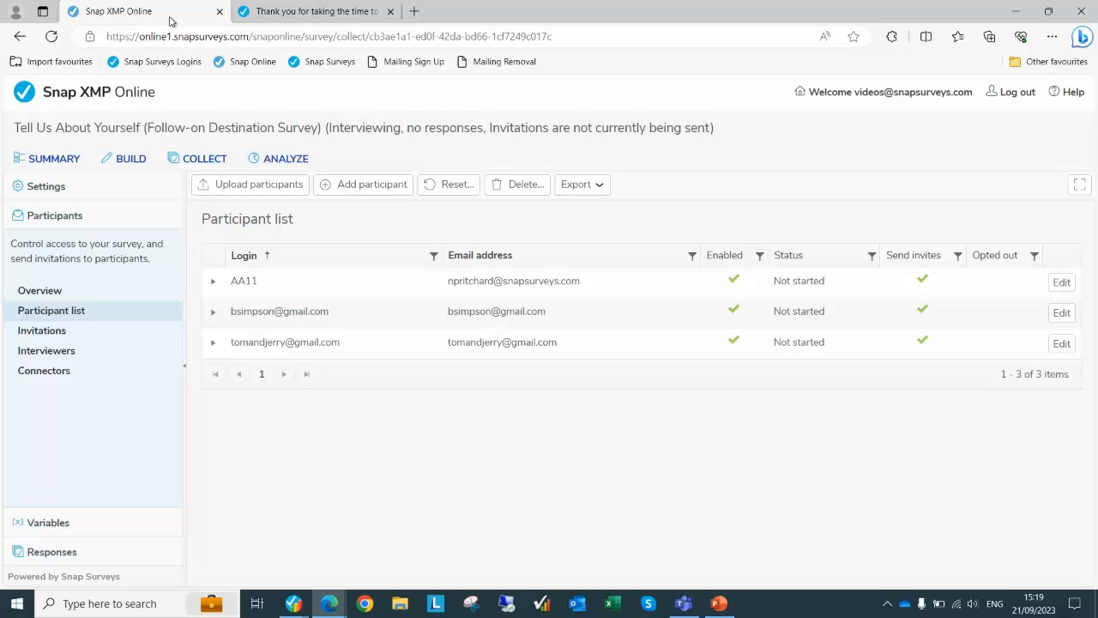
pyautogui.click(70, 312)
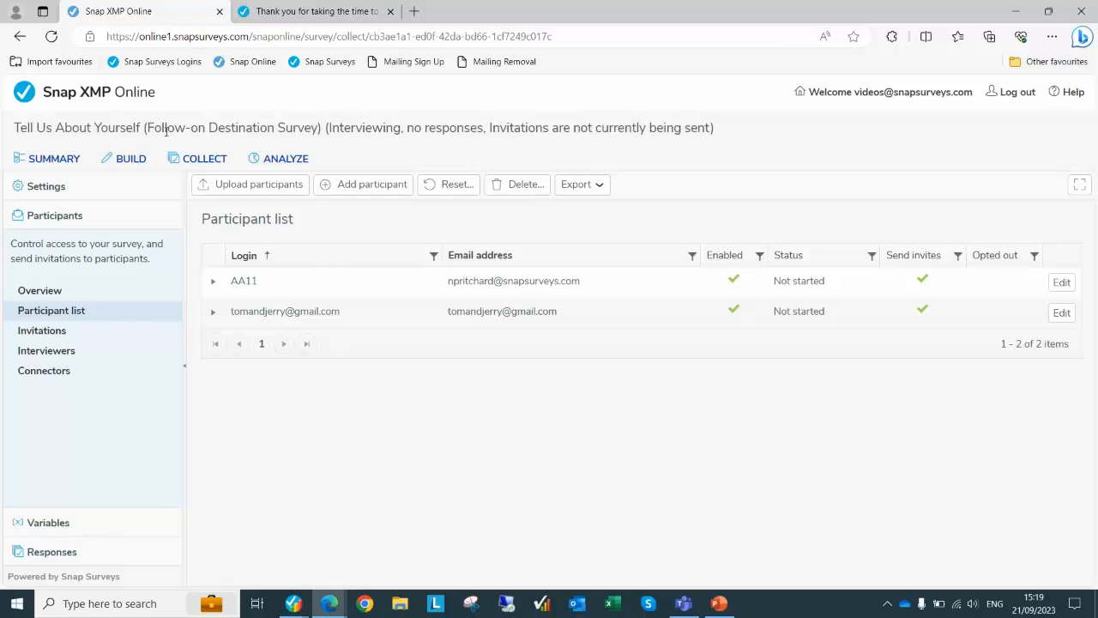
pyautogui.click(84, 96)
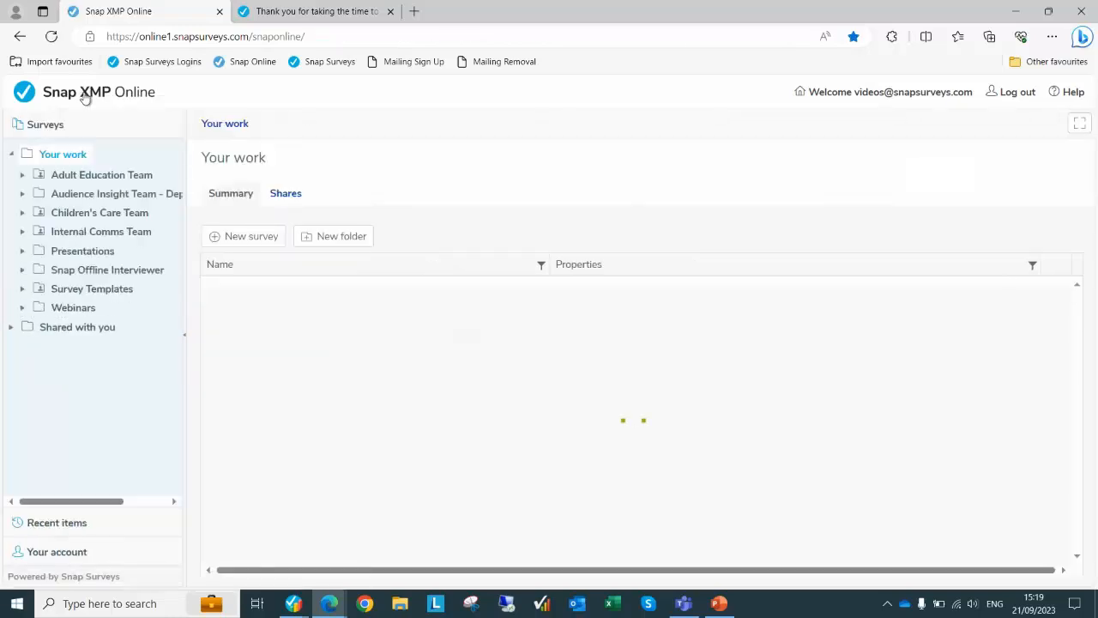
# Open the Webinars folder to list its three surveys
pyautogui.click(74, 308)
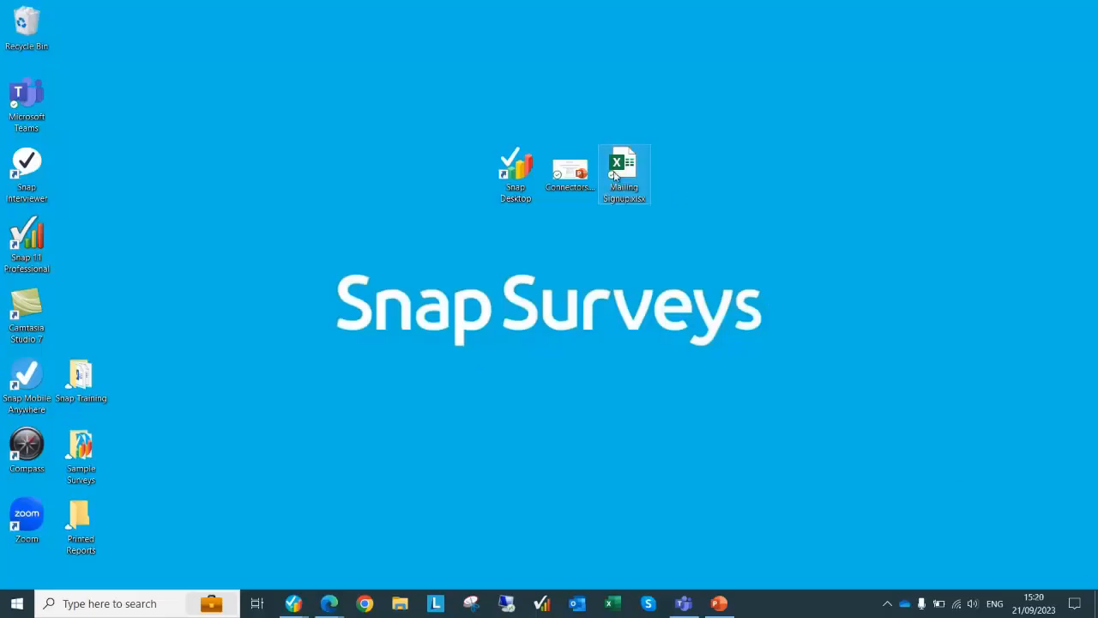
# Open Mailing Signup.xlsx from the desktop in Excel to review its contact row, then close it
pyautogui.doubleClick(614, 176)
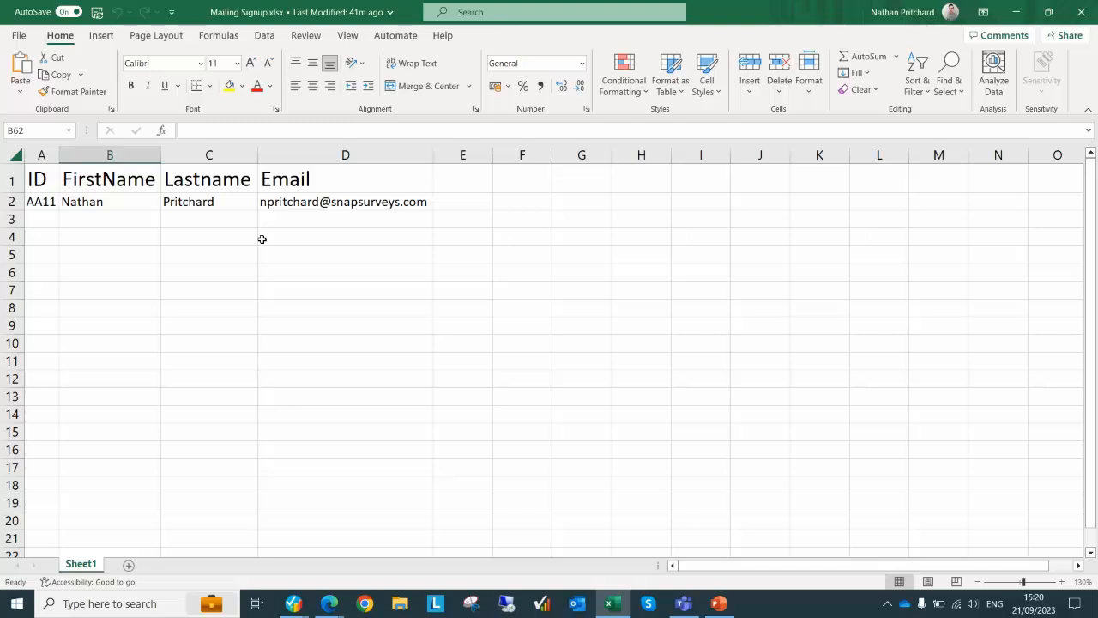
pyautogui.click(1085, 15)
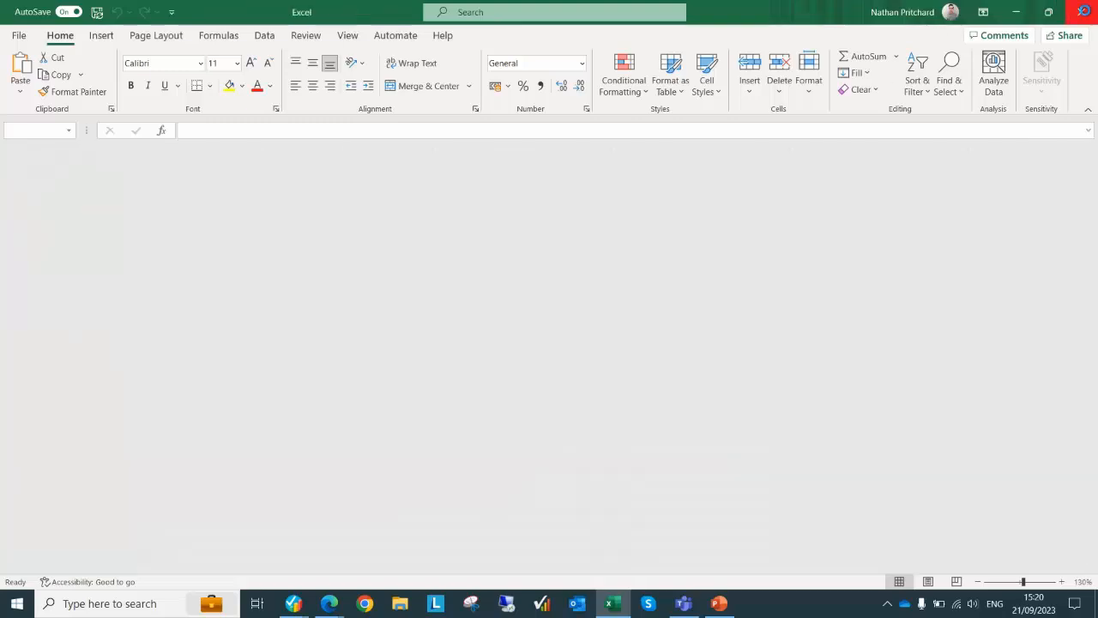
# Close Excel and bring up the blank In-Crowd Mailing Sign Up form again in the browser
pyautogui.click(1086, 15)
pyautogui.hotkey('alt', 'Tab')
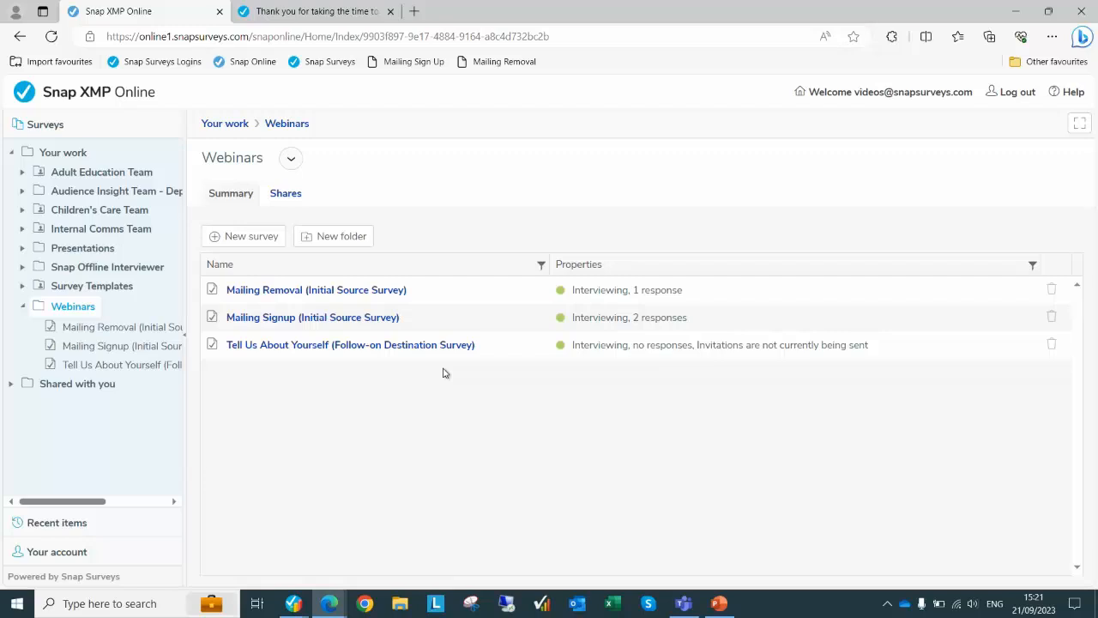
pyautogui.click(335, 13)
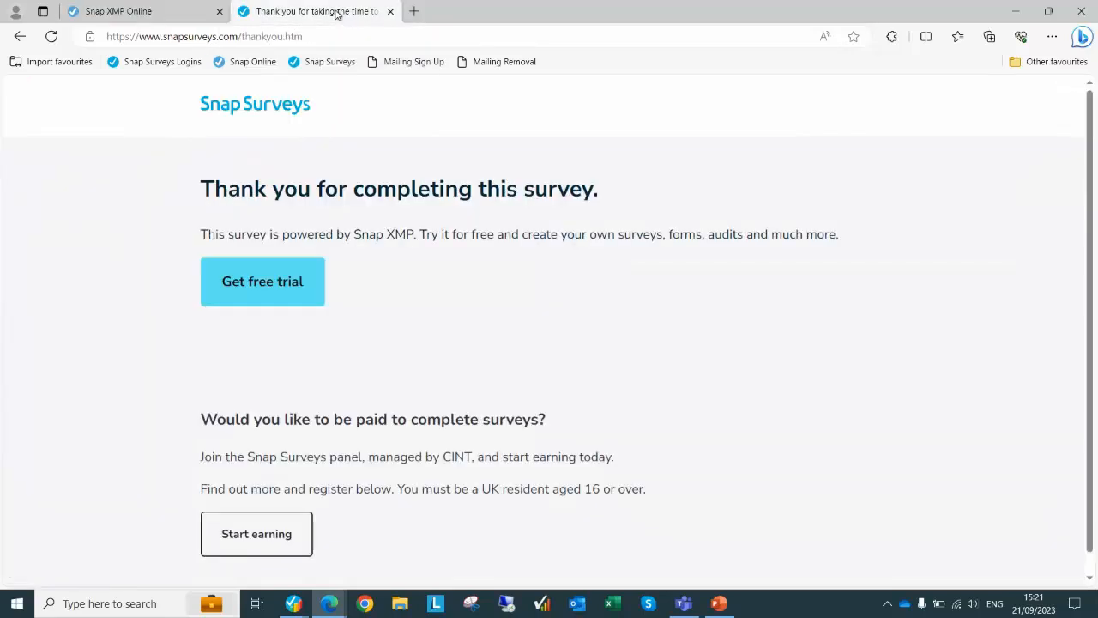
pyautogui.click(410, 64)
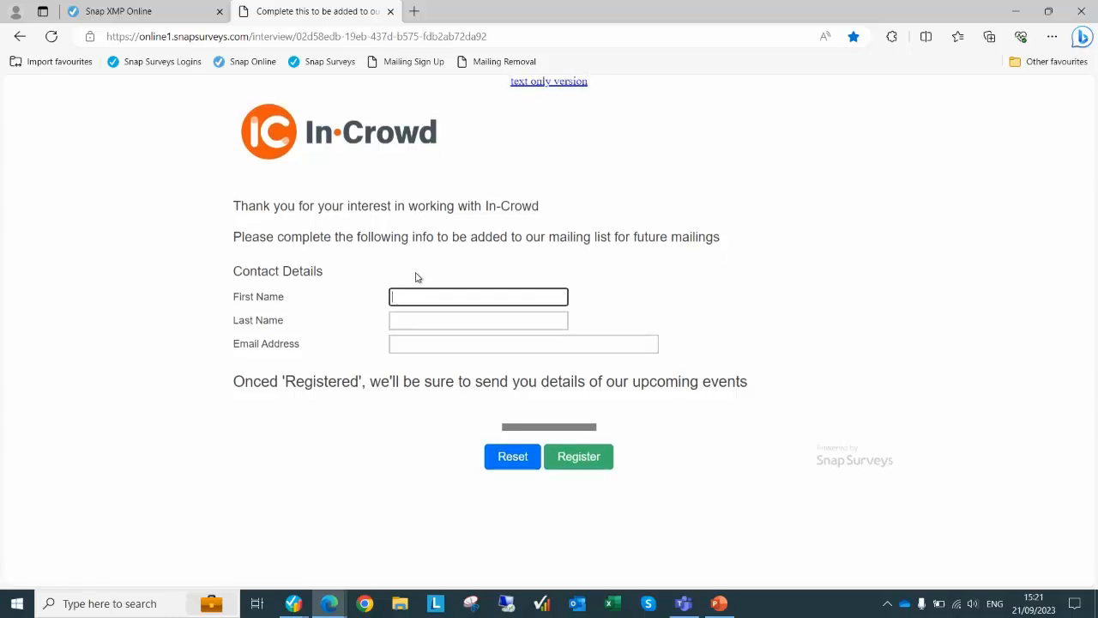
# Register a new contact with first name, last name and an already-listed email, then return to the survey tab
pyautogui.write('Tom')
pyautogui.press('Tab')
pyautogui.write('J')
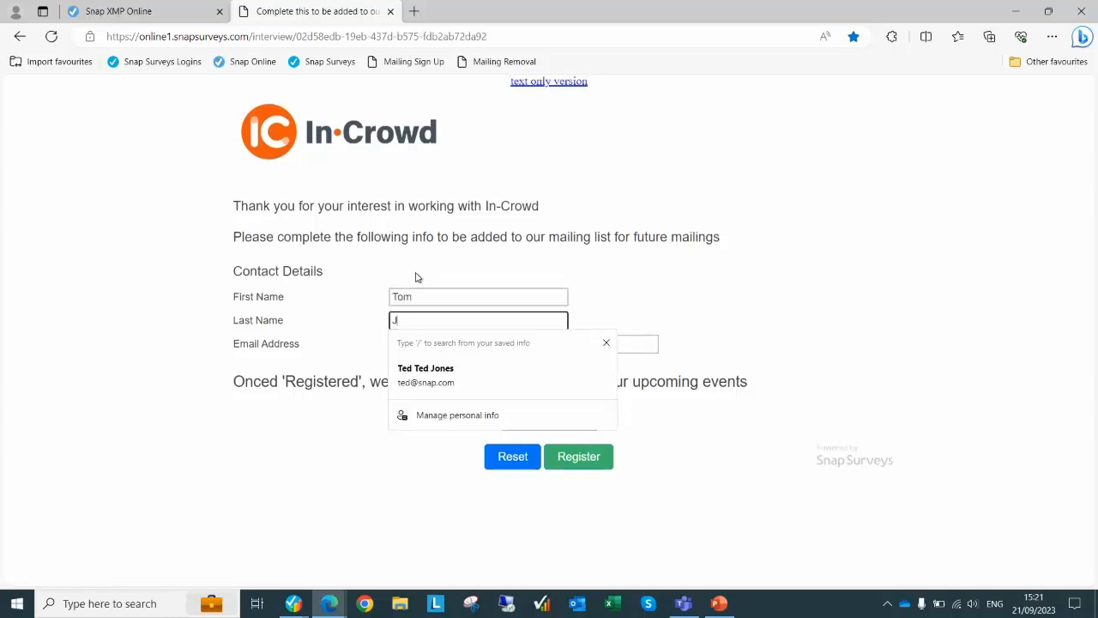
pyautogui.write('erry')
pyautogui.press('Tab')
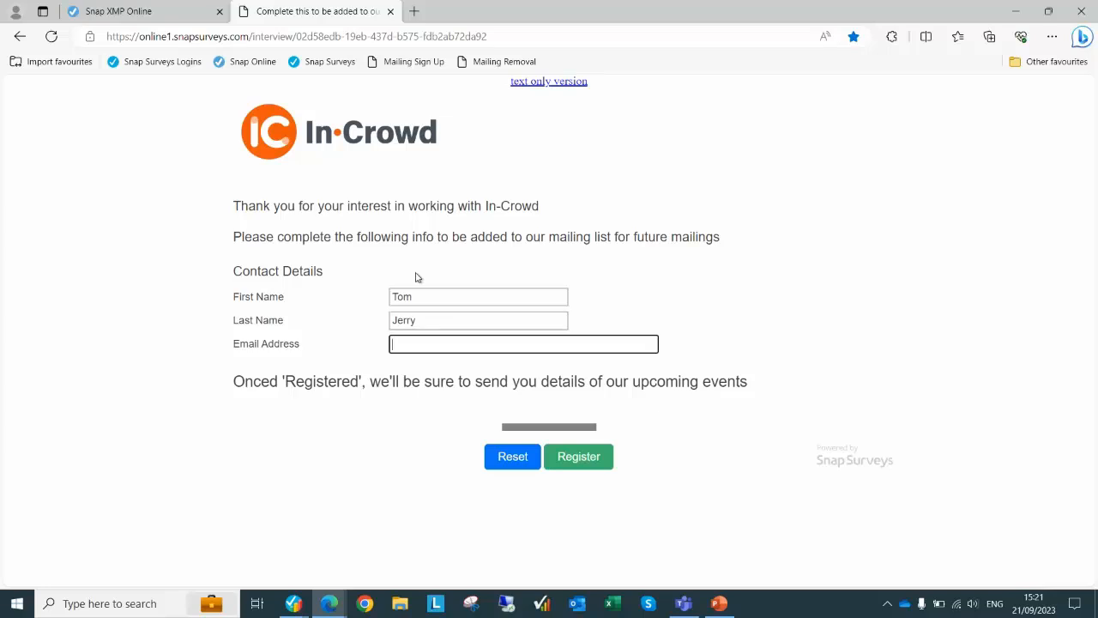
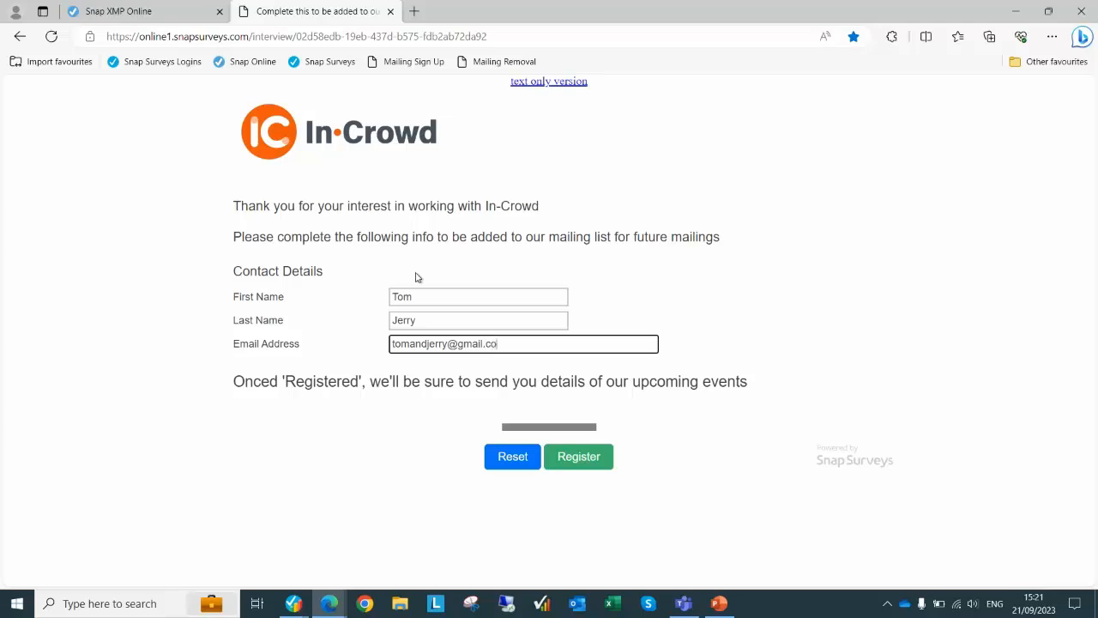
pyautogui.click(598, 464)
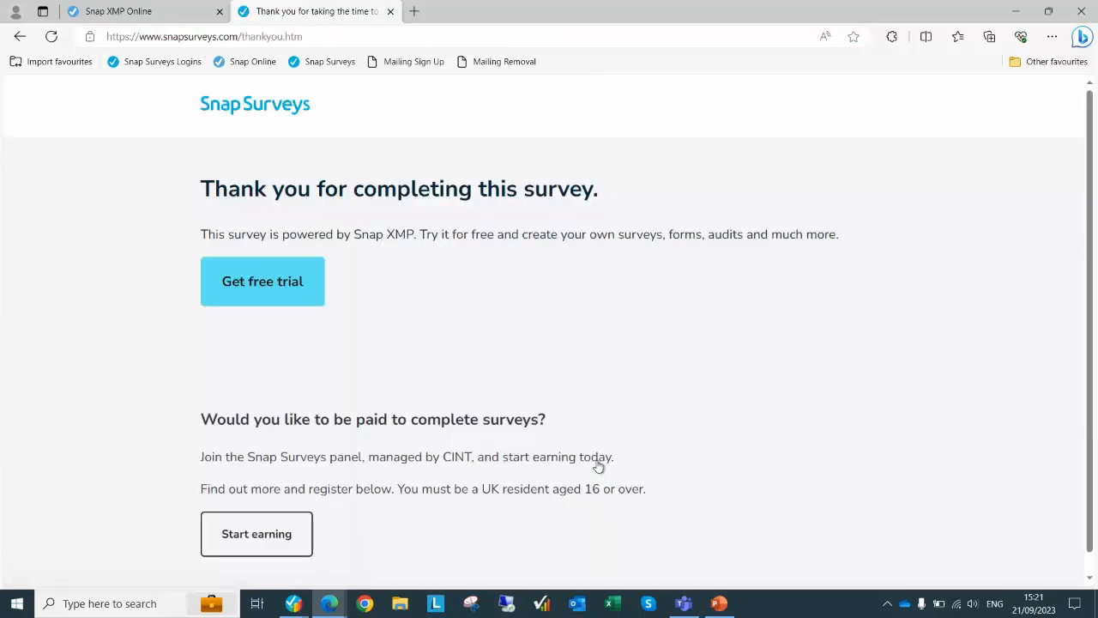
pyautogui.click(178, 17)
# Check Tell Us About Yourself's participant list, then view its Connectors page and the login-name error
pyautogui.click(339, 346)
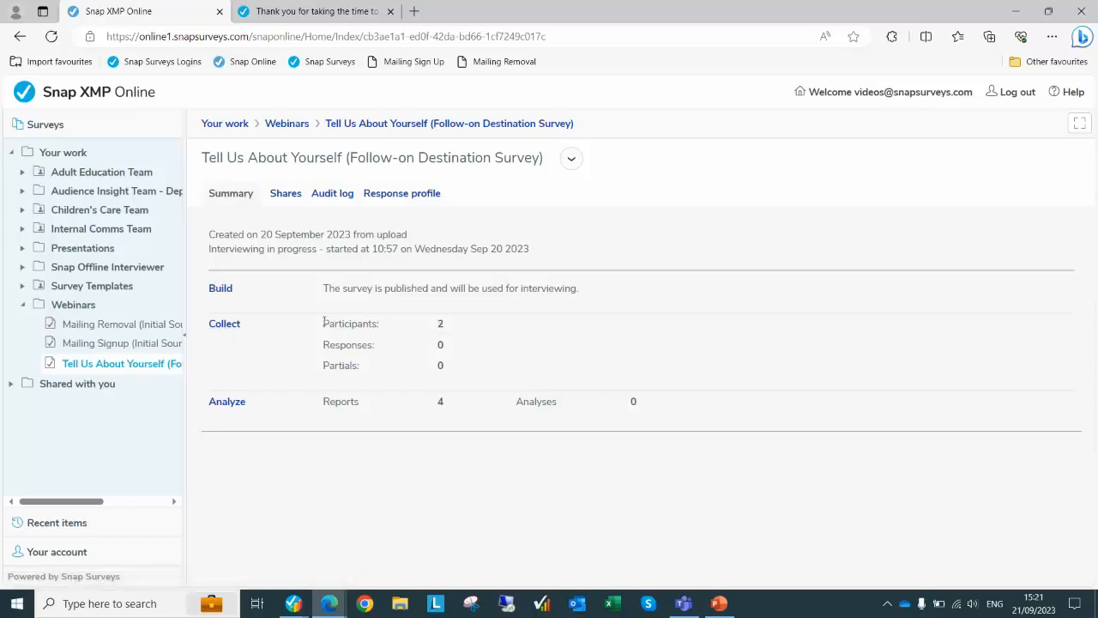
pyautogui.click(220, 328)
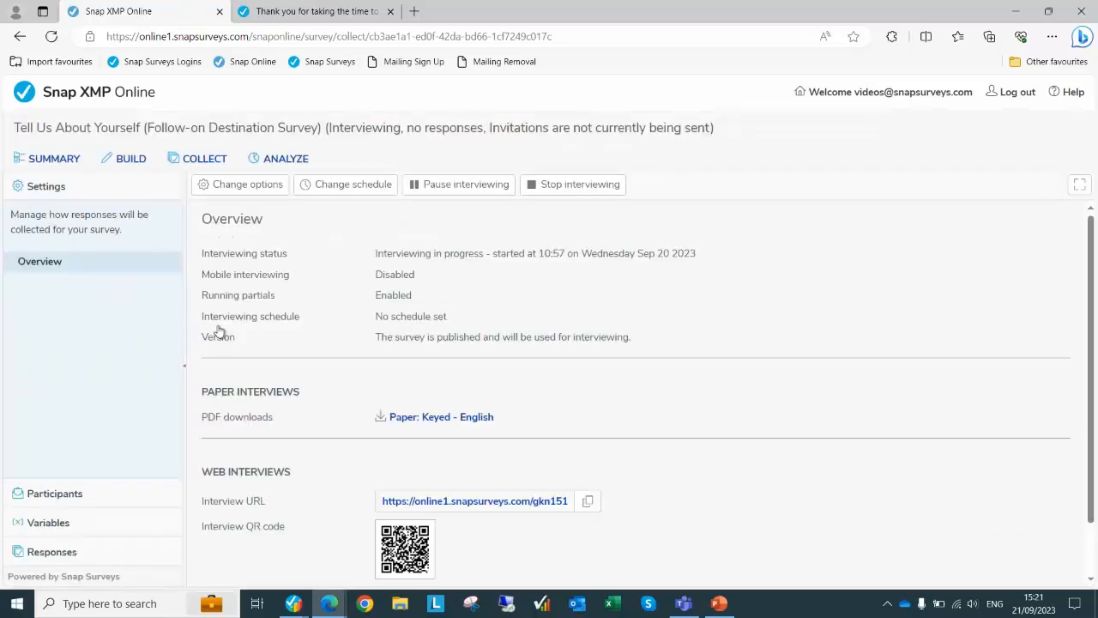
pyautogui.click(61, 493)
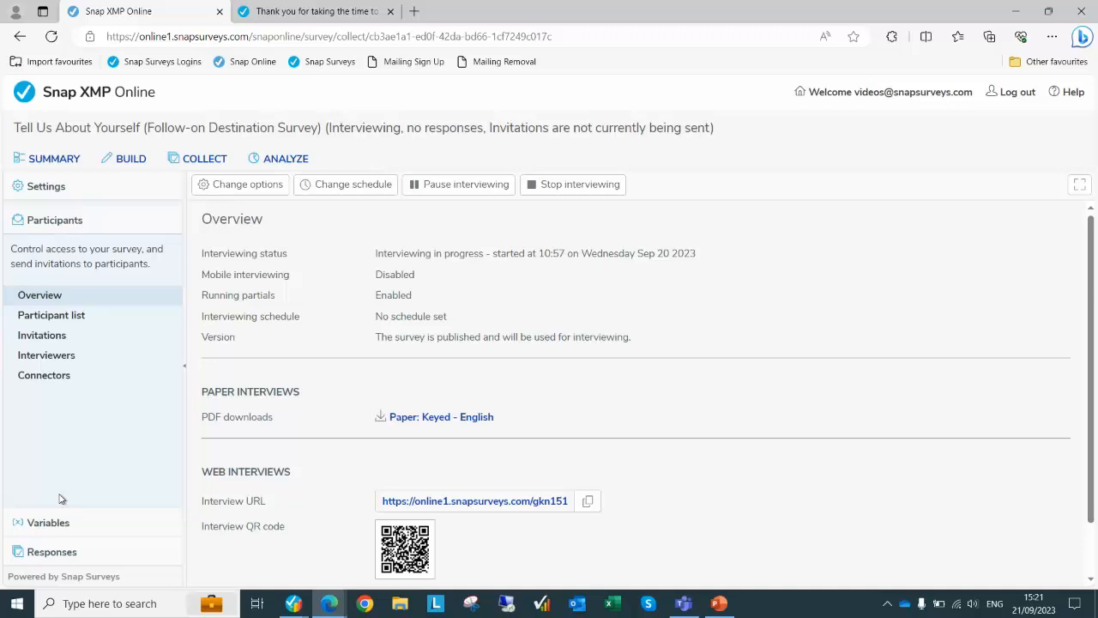
pyautogui.click(43, 314)
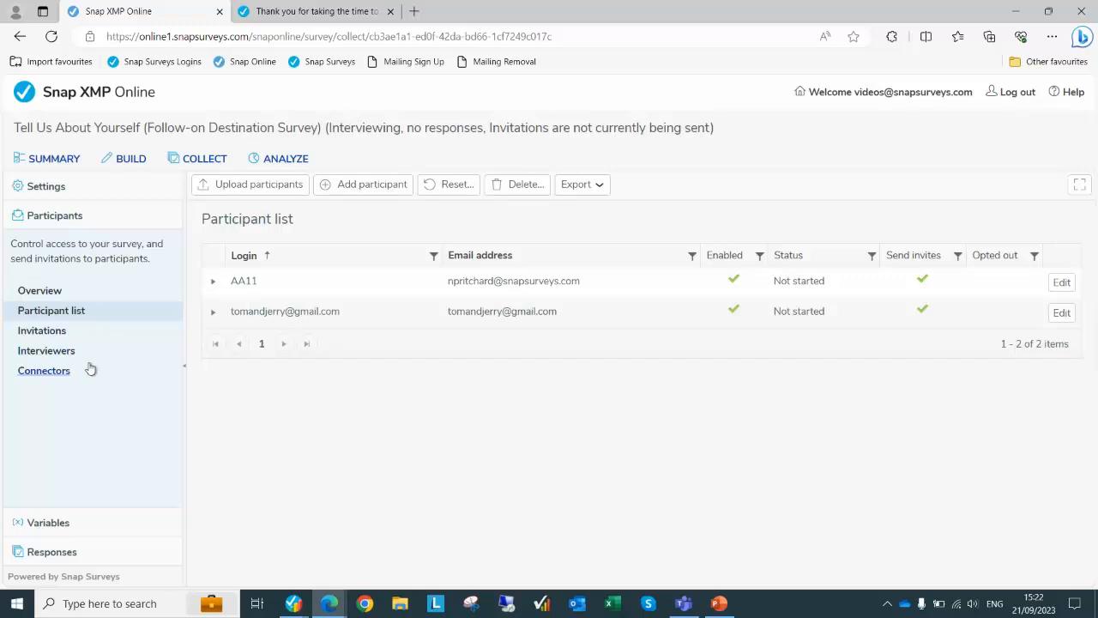
pyautogui.click(45, 370)
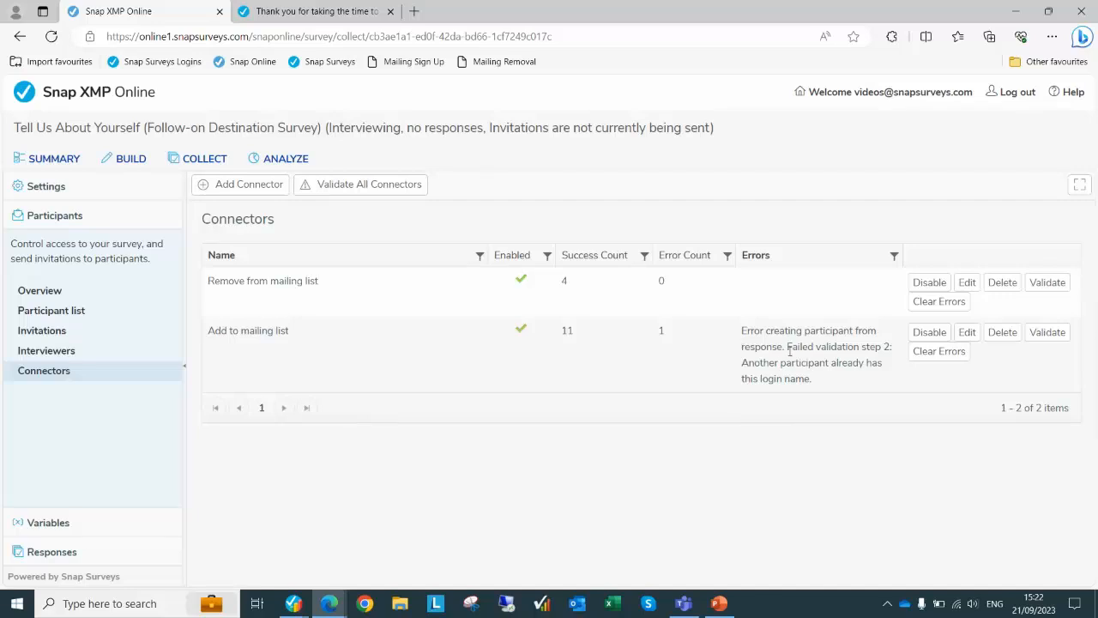
# Clear the duplicate login name error from the Add to mailing list connector
pyautogui.moveTo(743, 362); pyautogui.dragTo(813, 381)
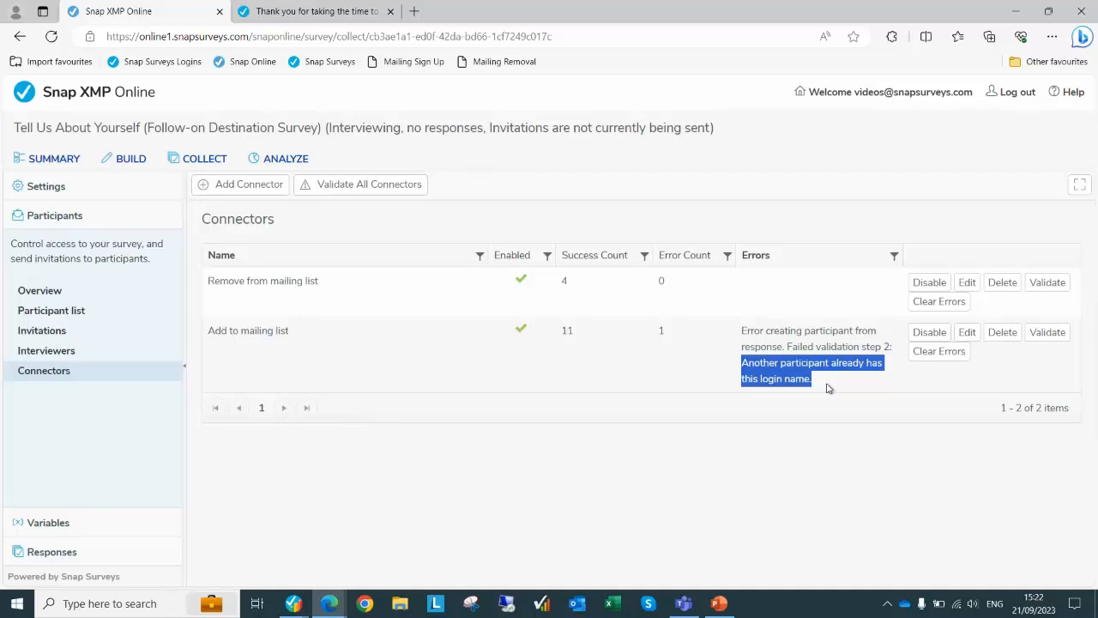
pyautogui.click(938, 351)
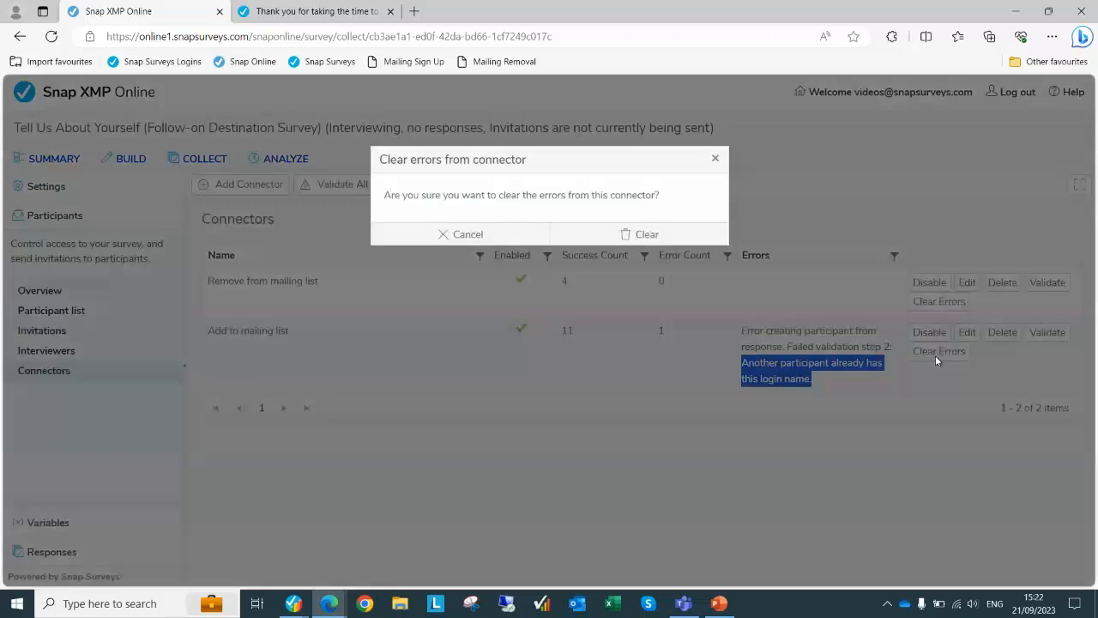
pyautogui.click(628, 236)
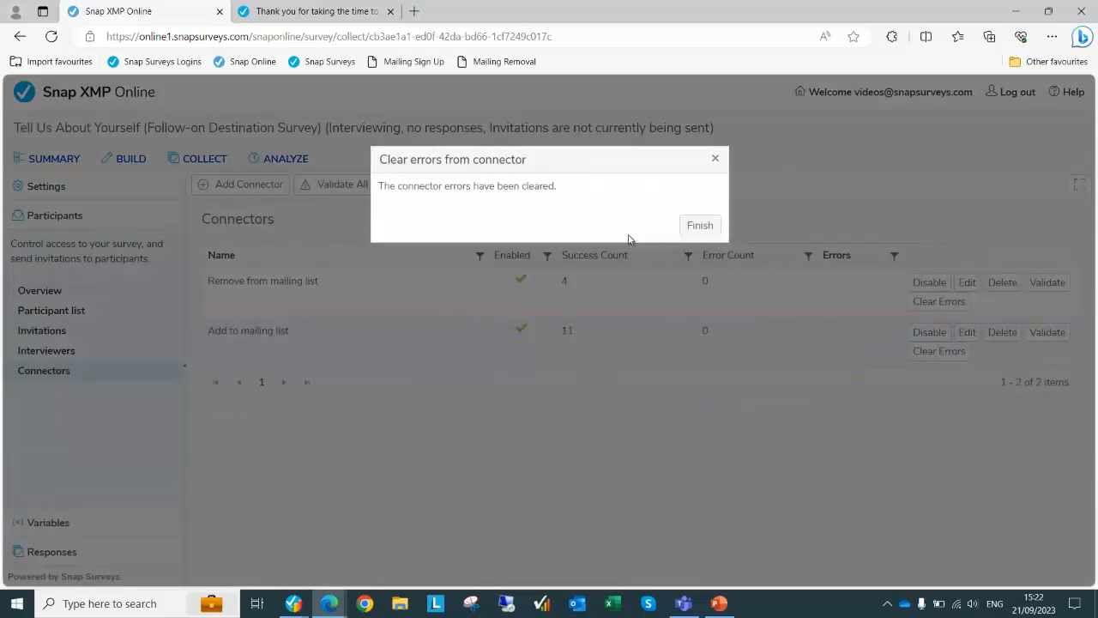
pyautogui.click(696, 226)
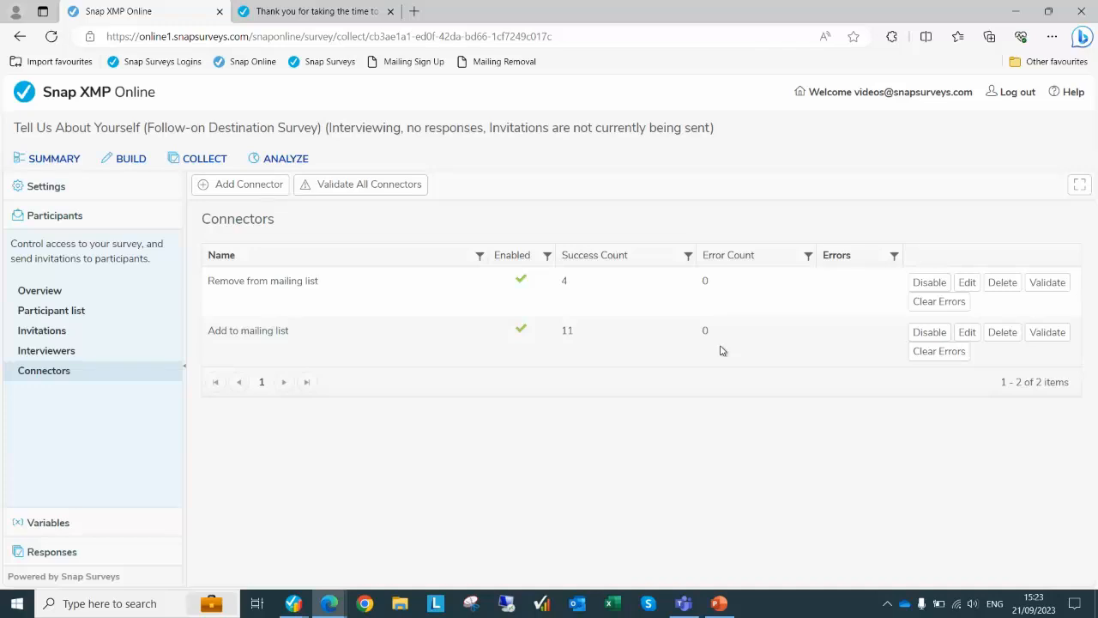
# Show the participant list and highlight the second participant's login from the new sign-up
pyautogui.click(69, 314)
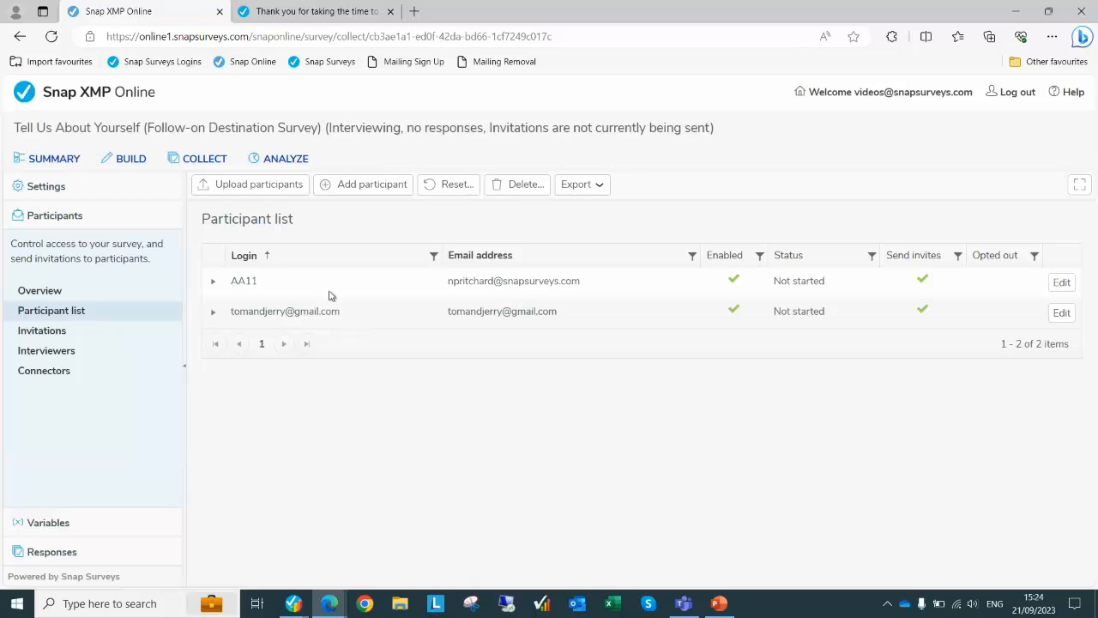
pyautogui.moveTo(344, 314); pyautogui.dragTo(232, 325)
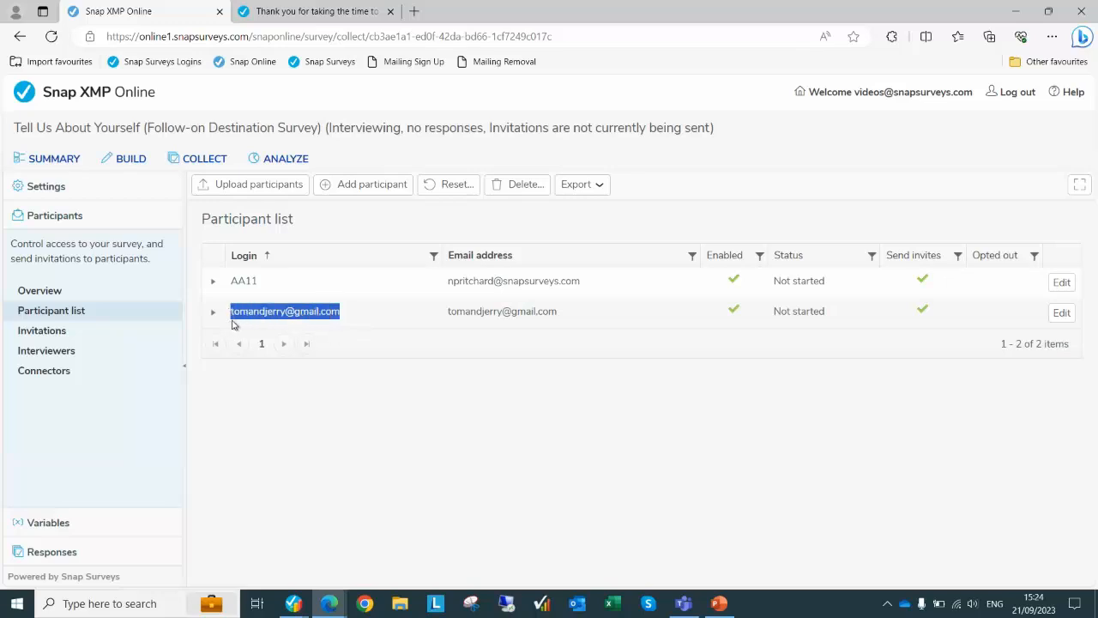
pyautogui.click(527, 446)
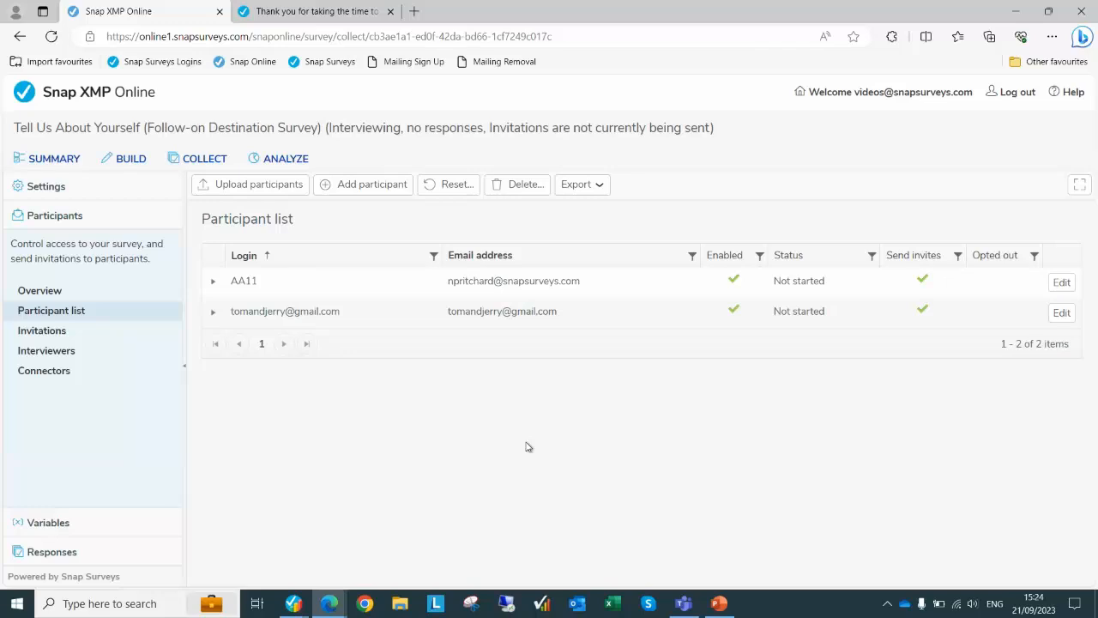
# In Snap Desktop, save the Mailing Signup questionnaire and close Design Mode
pyautogui.hotkey('alt', 'Tab')
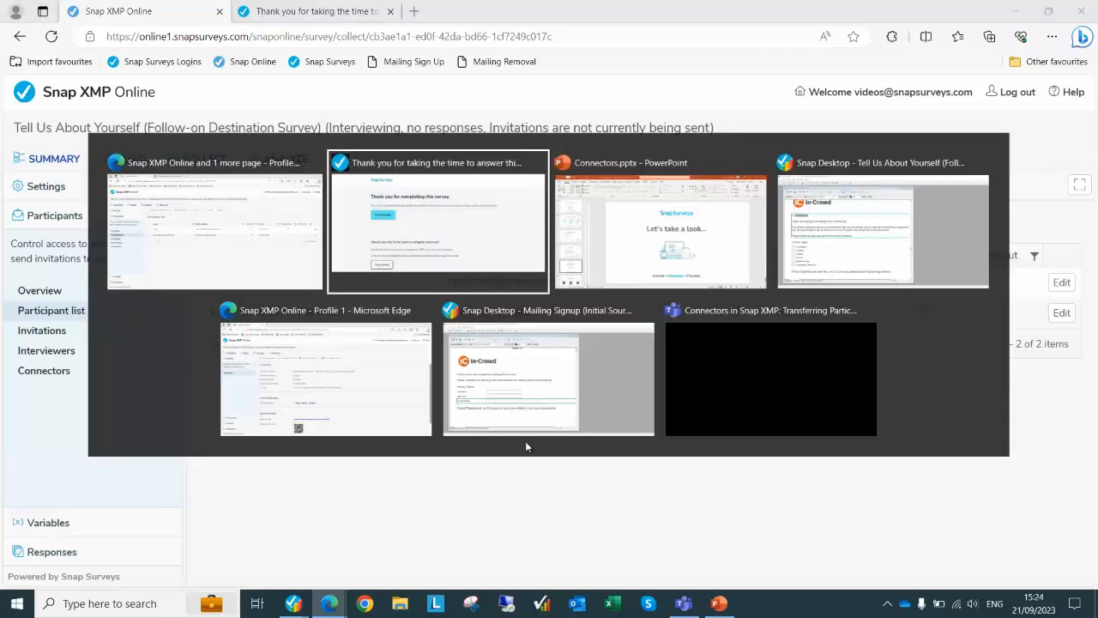
pyautogui.hotkey('alt', 'Tab')
pyautogui.hotkey('alt', 'Tab')
pyautogui.hotkey('alt', 'Tab')
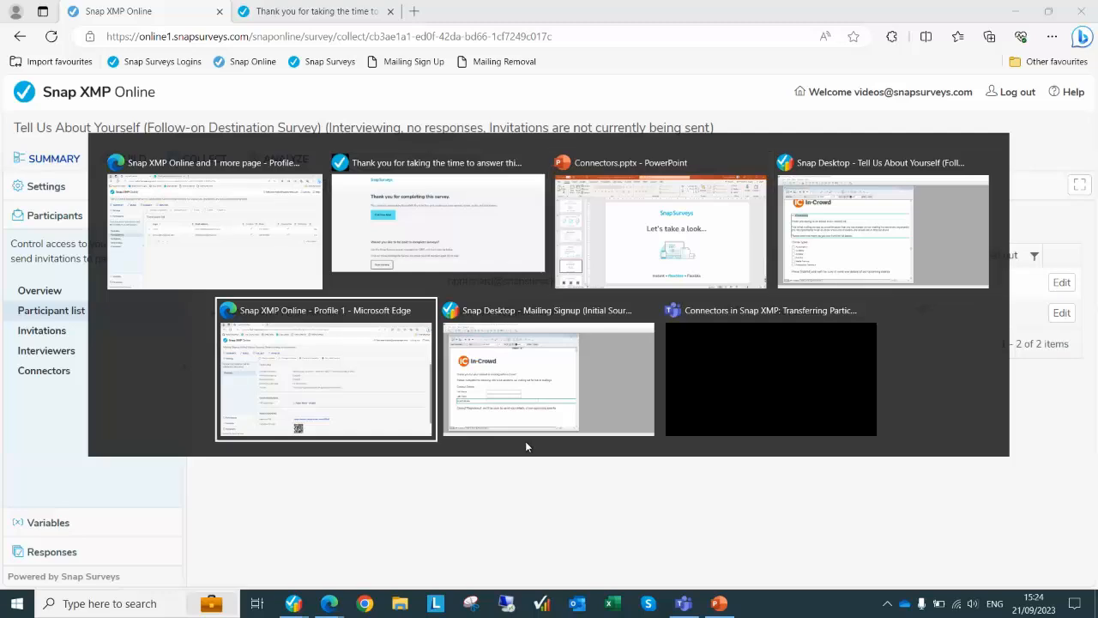
pyautogui.hotkey('alt', 'Tab')
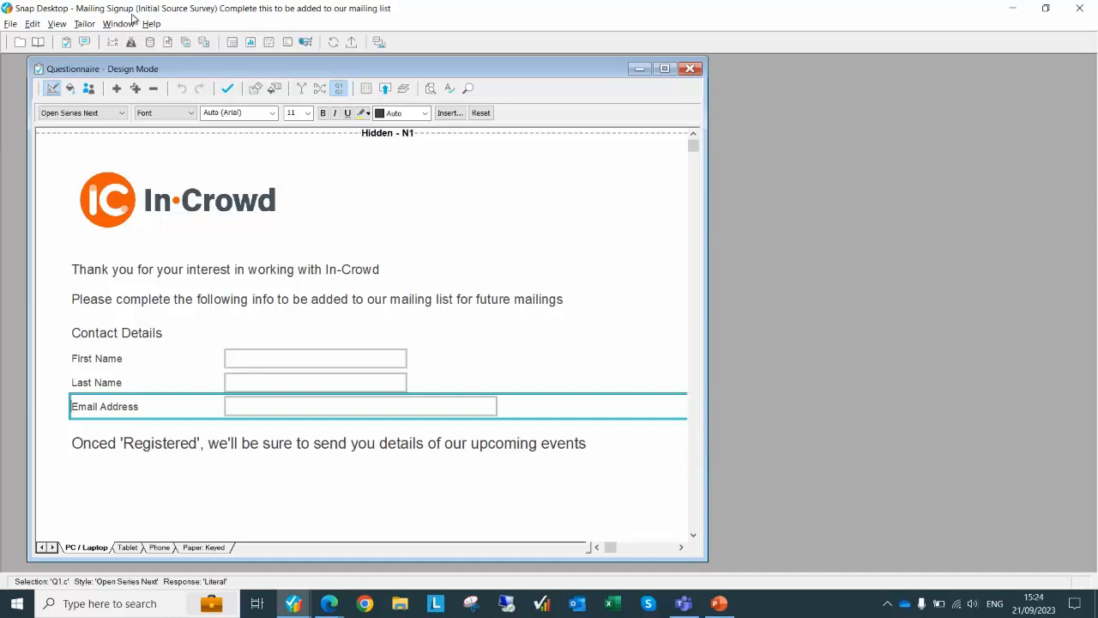
pyautogui.click(229, 91)
pyautogui.click(692, 70)
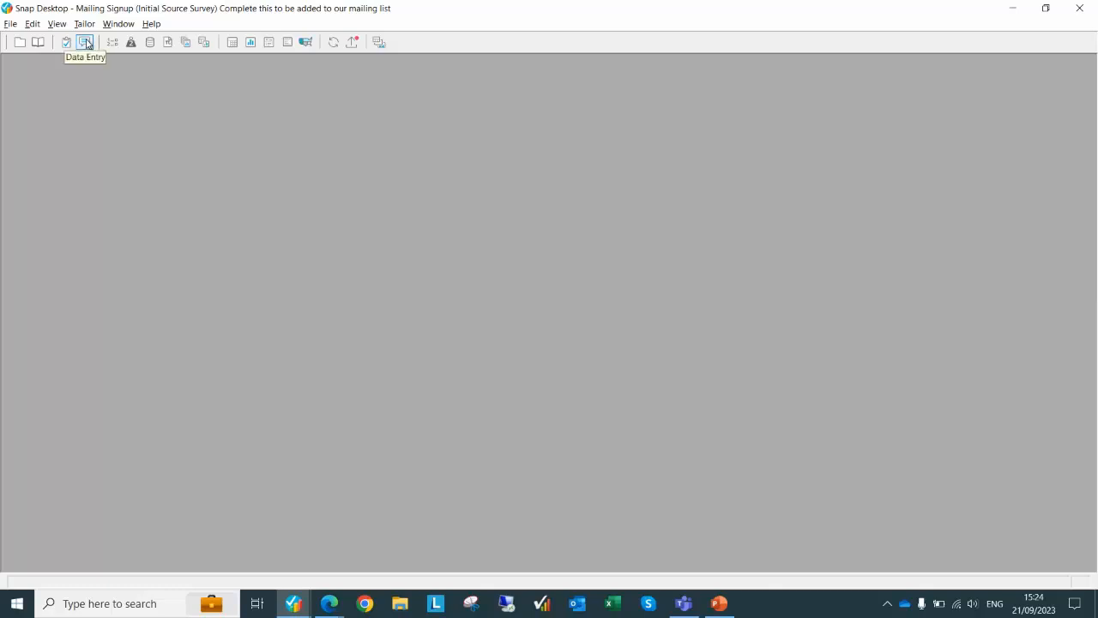
# Review case 11's ID.date, ID.start, ID.end, ID.time and Q1.c email in Data Entry, then close it
pyautogui.click(86, 42)
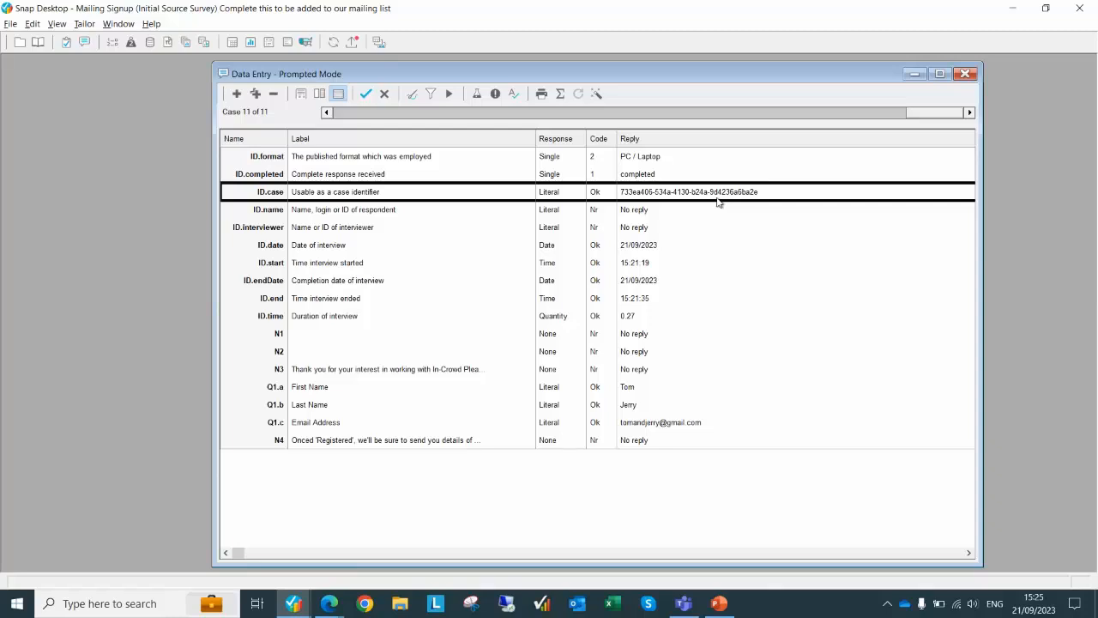
pyautogui.click(277, 249)
pyautogui.click(276, 266)
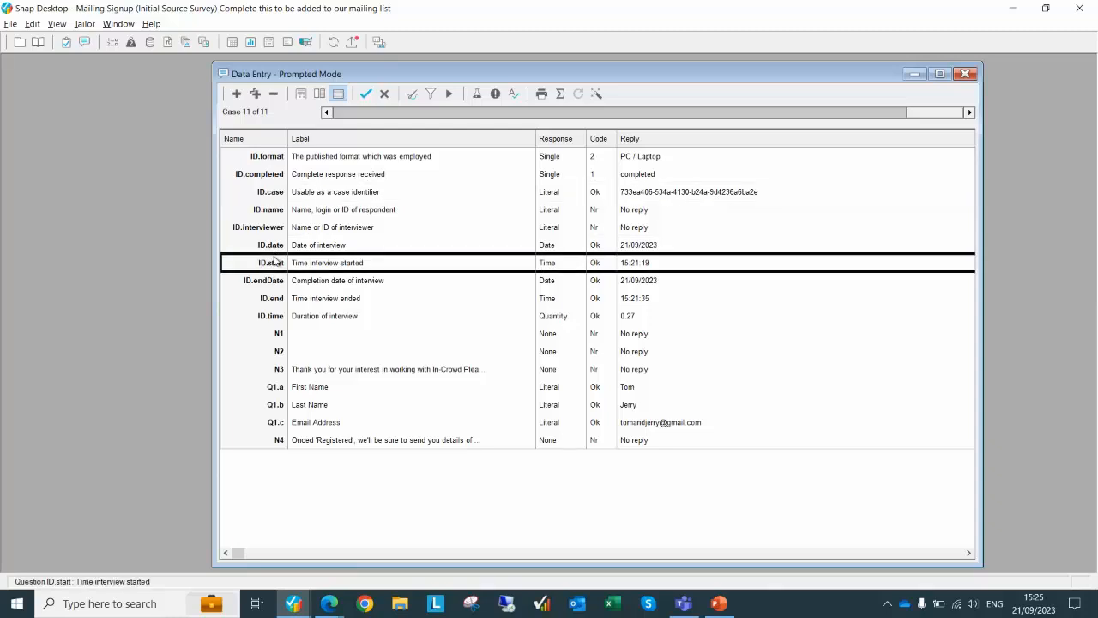
pyautogui.click(275, 251)
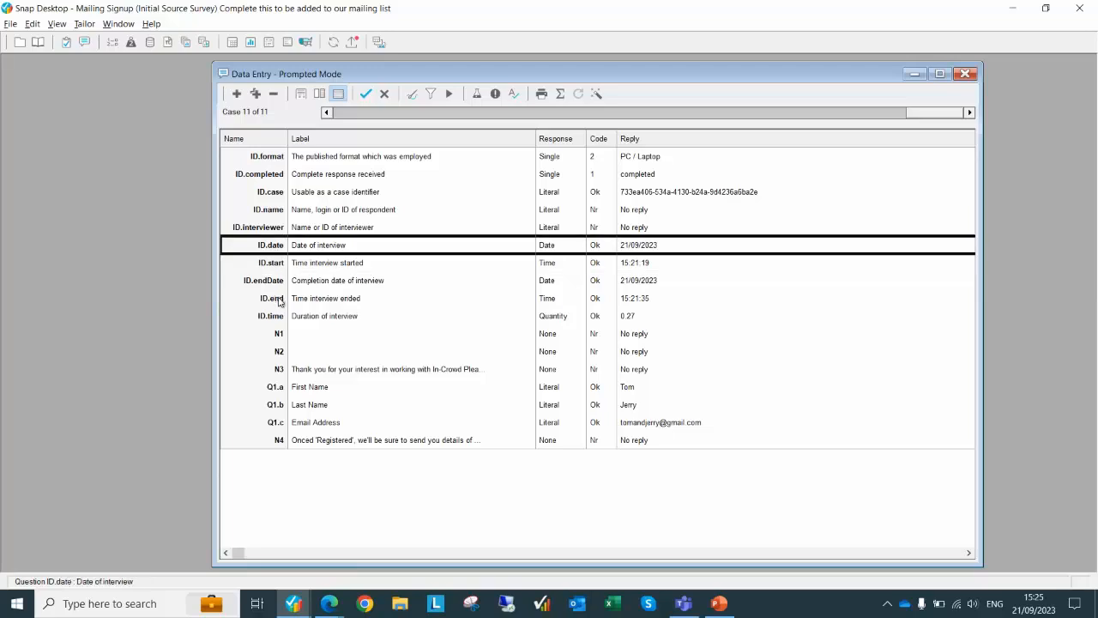
pyautogui.click(279, 299)
pyautogui.click(274, 317)
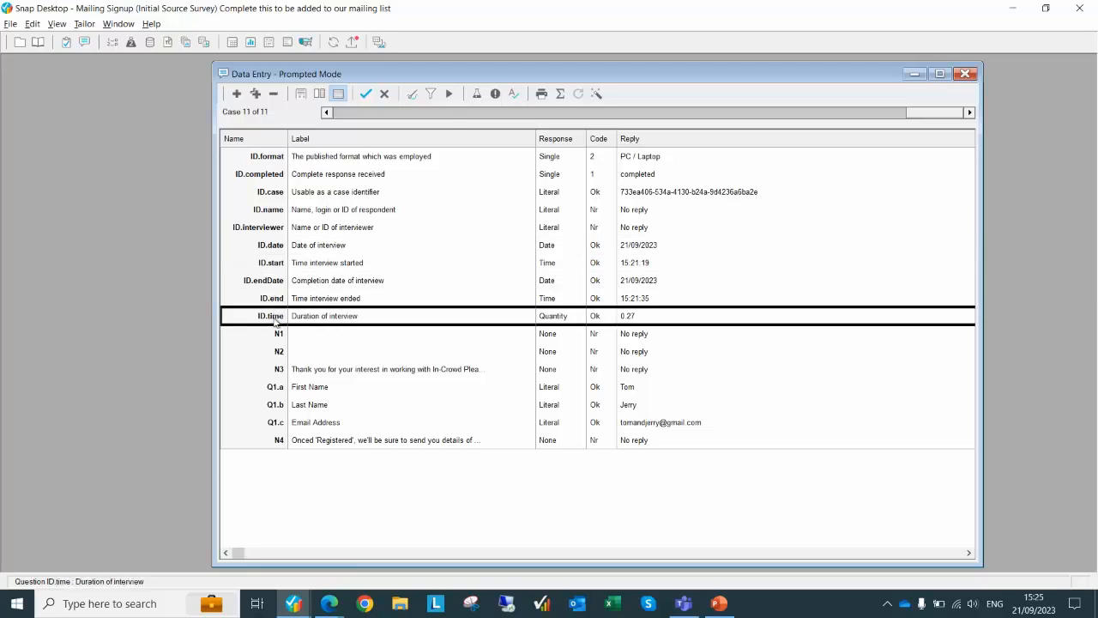
pyautogui.click(308, 424)
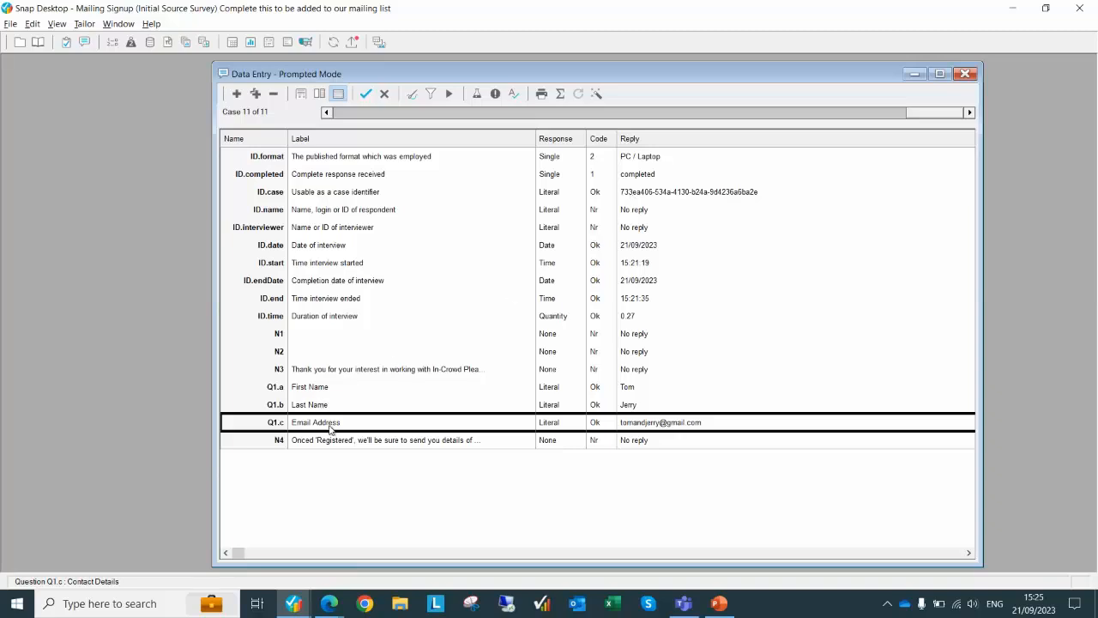
pyautogui.click(274, 251)
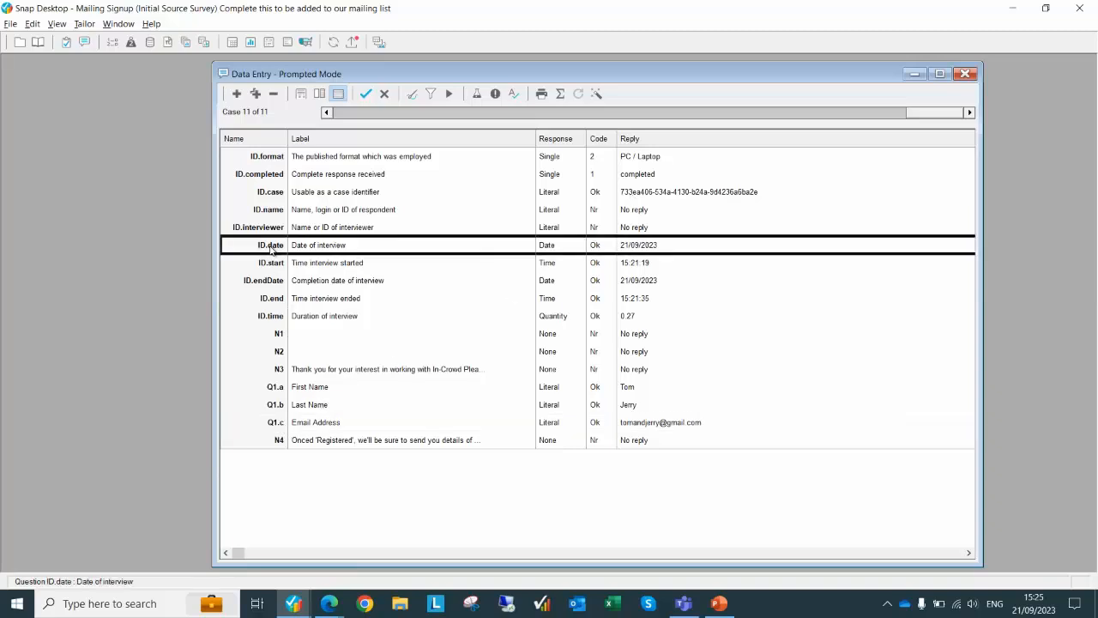
pyautogui.click(272, 264)
pyautogui.click(275, 282)
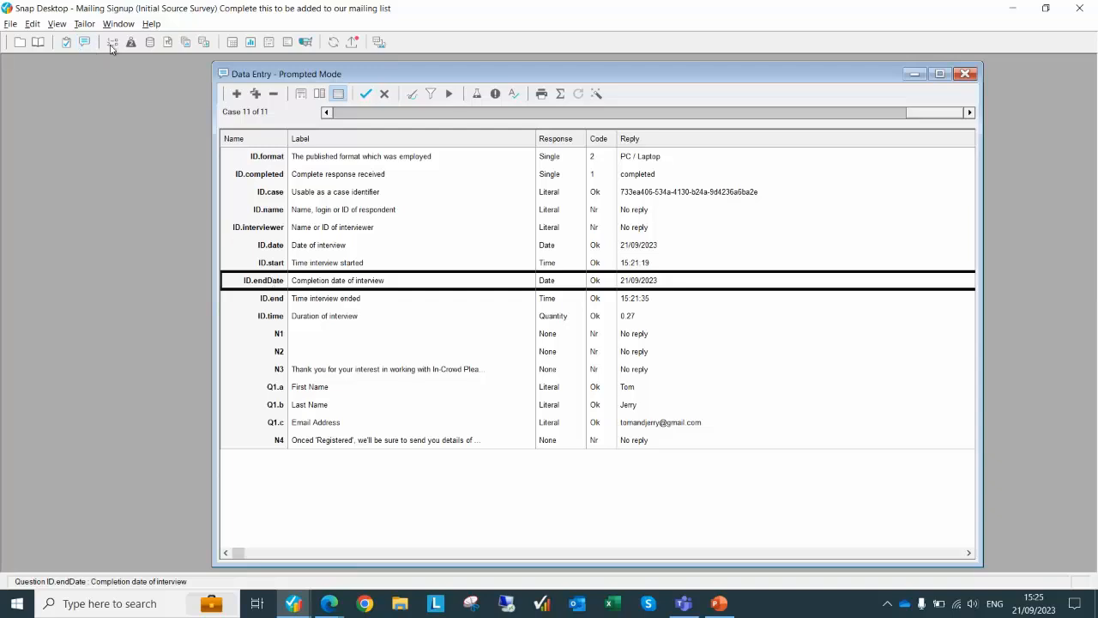
pyautogui.click(966, 74)
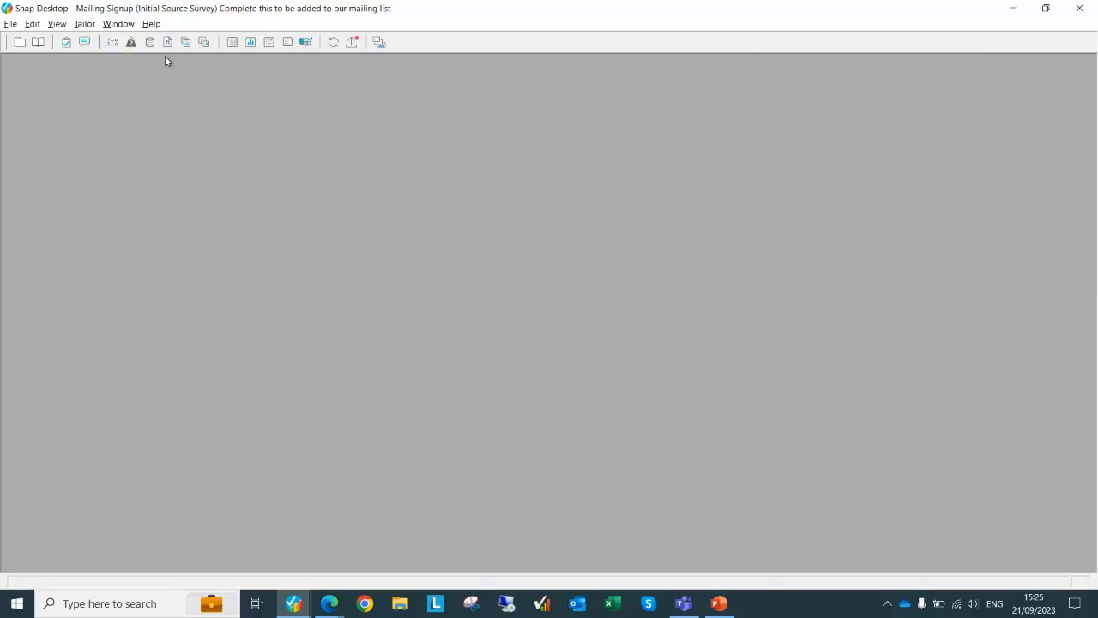
# Open the ID variable's details, labelled Unique ID, showing its definition and initial value
pyautogui.click(112, 45)
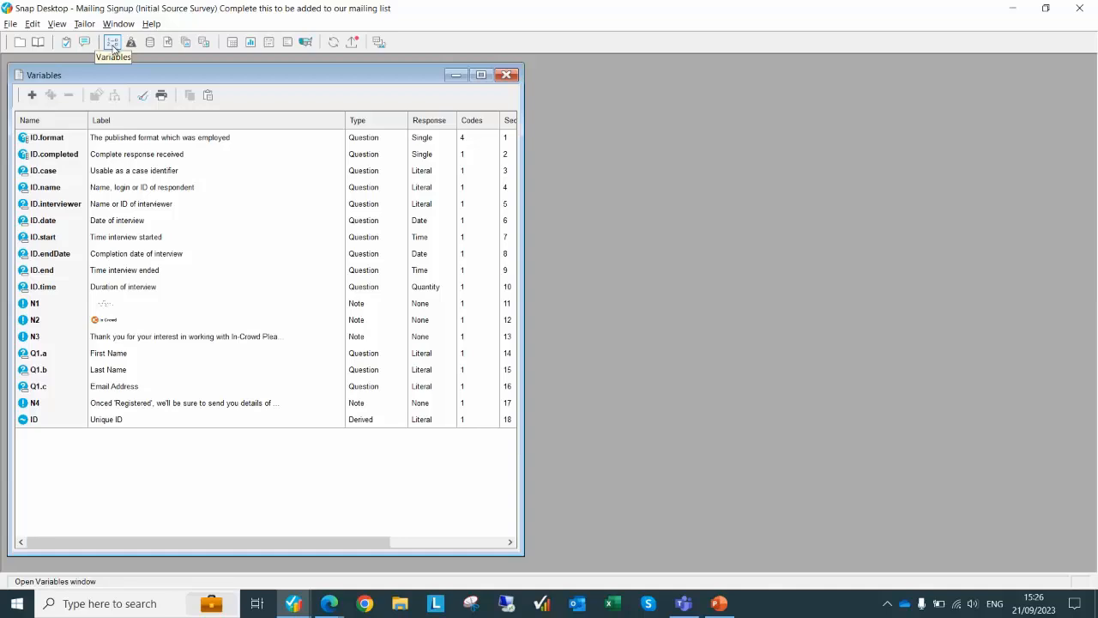
pyautogui.click(55, 420)
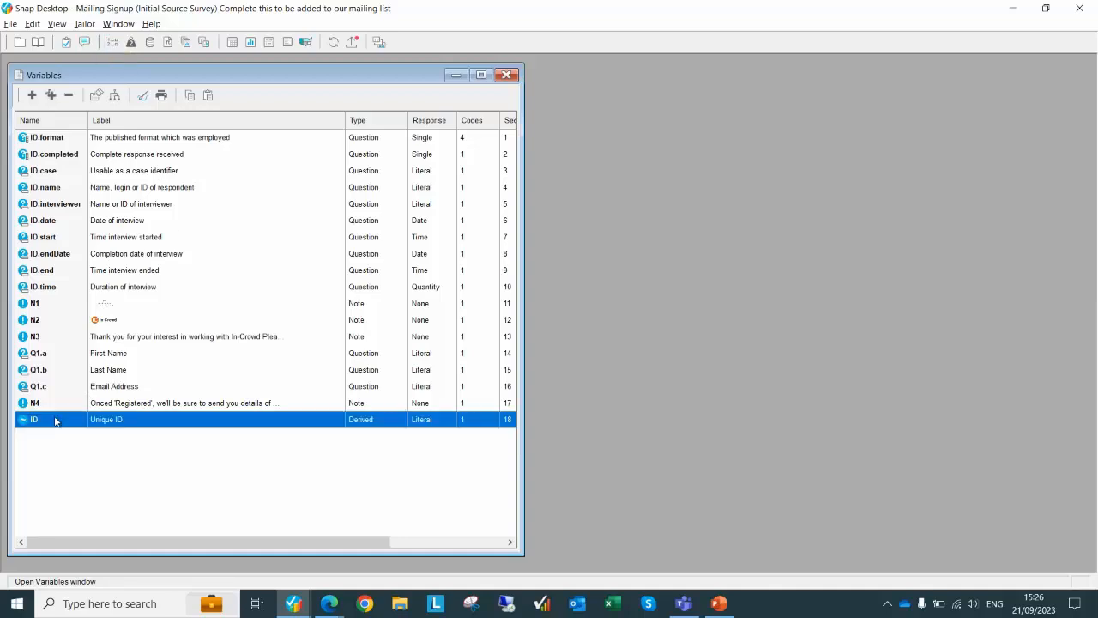
pyautogui.doubleClick(55, 420)
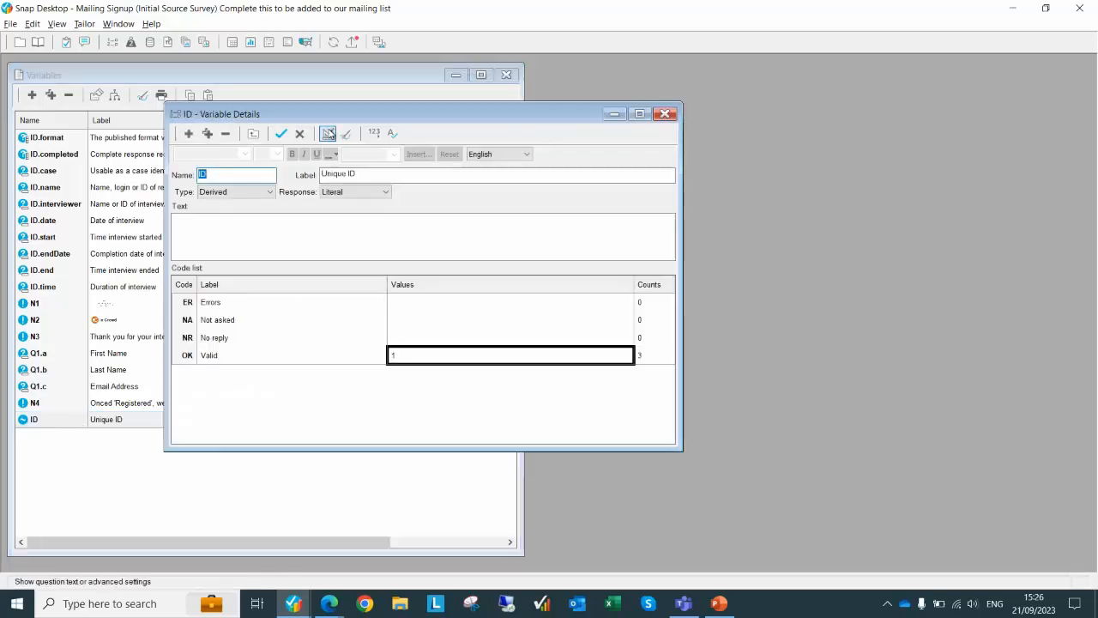
pyautogui.click(328, 133)
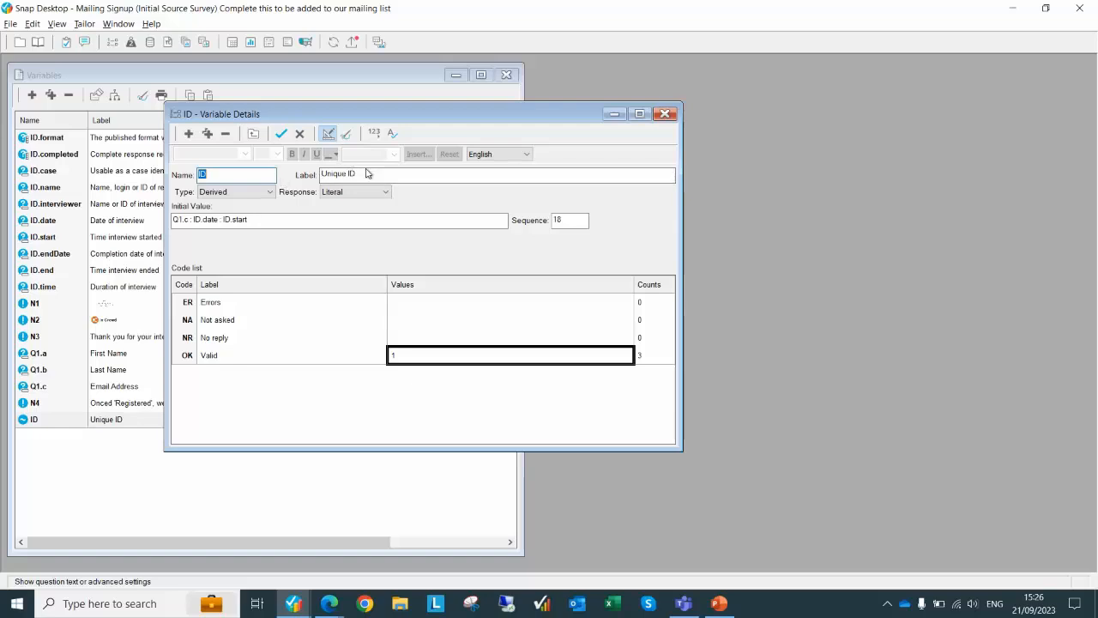
pyautogui.moveTo(369, 174); pyautogui.dragTo(263, 176)
pyautogui.doubleClick(264, 176)
pyautogui.doubleClick(189, 221)
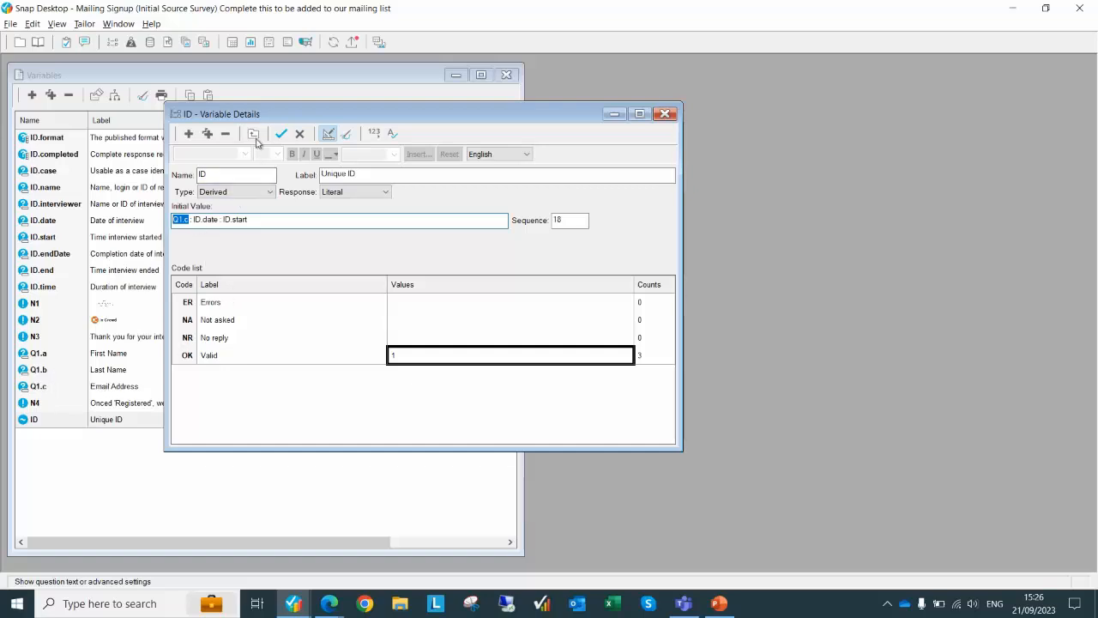
# Highlight the Q1.c : ID.date : ID.start definition, close the details, and return to PowerPoint
pyautogui.moveTo(299, 117); pyautogui.dragTo(532, 117)
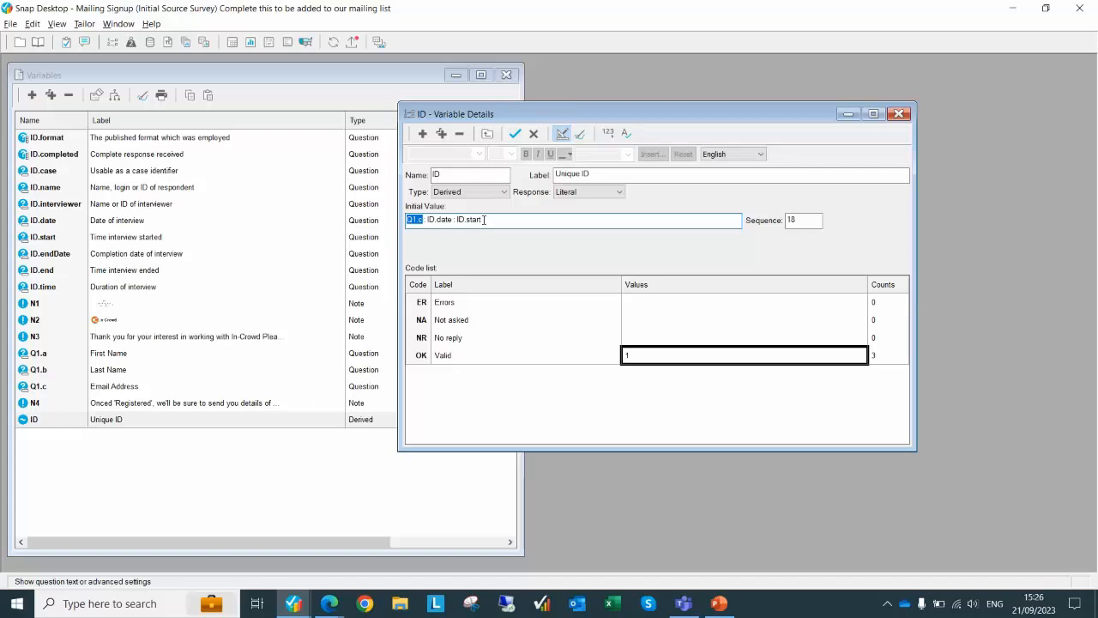
pyautogui.click(484, 219)
pyautogui.moveTo(494, 219); pyautogui.dragTo(405, 221)
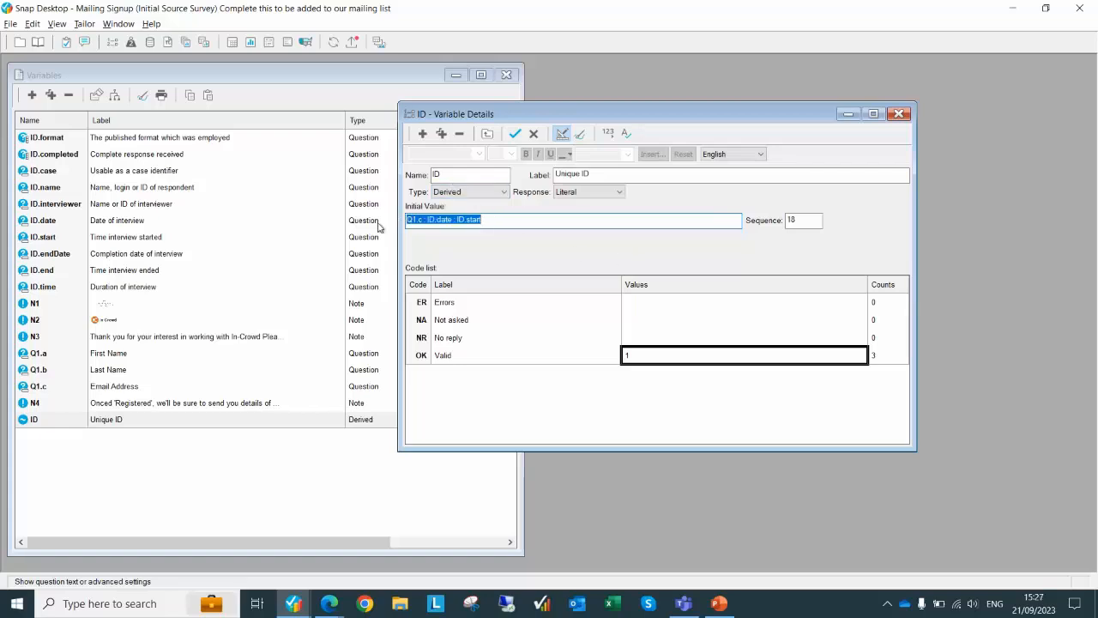
pyautogui.click(901, 113)
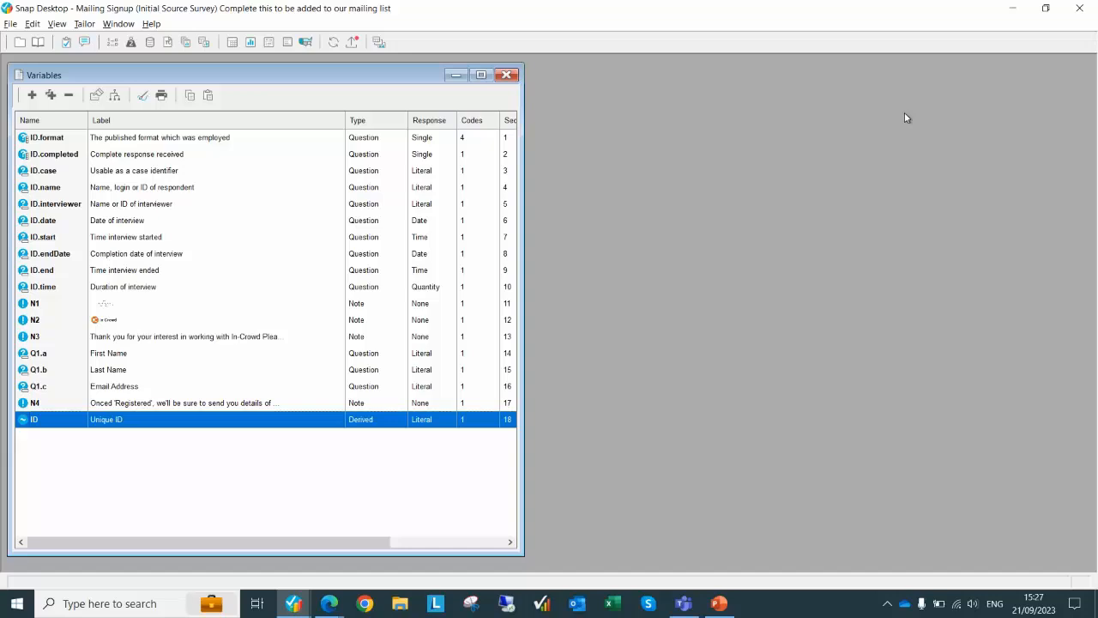
pyautogui.hotkey('alt', 'Tab')
pyautogui.hotkey('alt', 'Tab')
pyautogui.hotkey('alt', 'Tab')
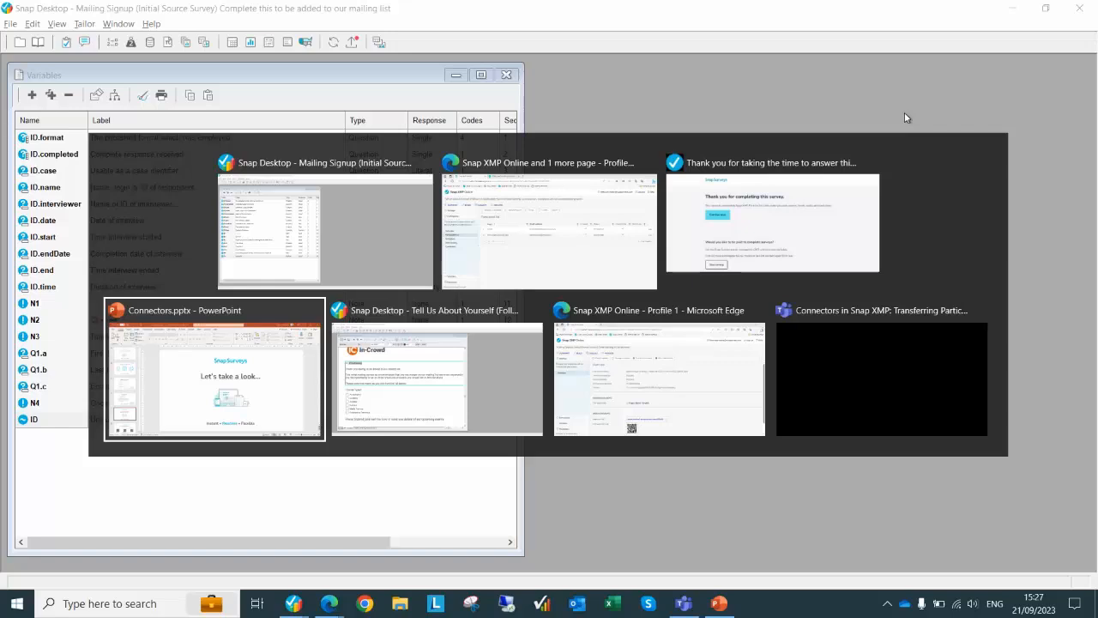
pyautogui.hotkey('alt', 'Tab')
pyautogui.hotkey('alt', 'Tab')
pyautogui.hotkey('alt', 'Tab')
pyautogui.hotkey('alt', 'Tab')
pyautogui.hotkey('alt', 'Tab')
pyautogui.hotkey('alt', 'Tab')
pyautogui.hotkey('alt', 'Tab')
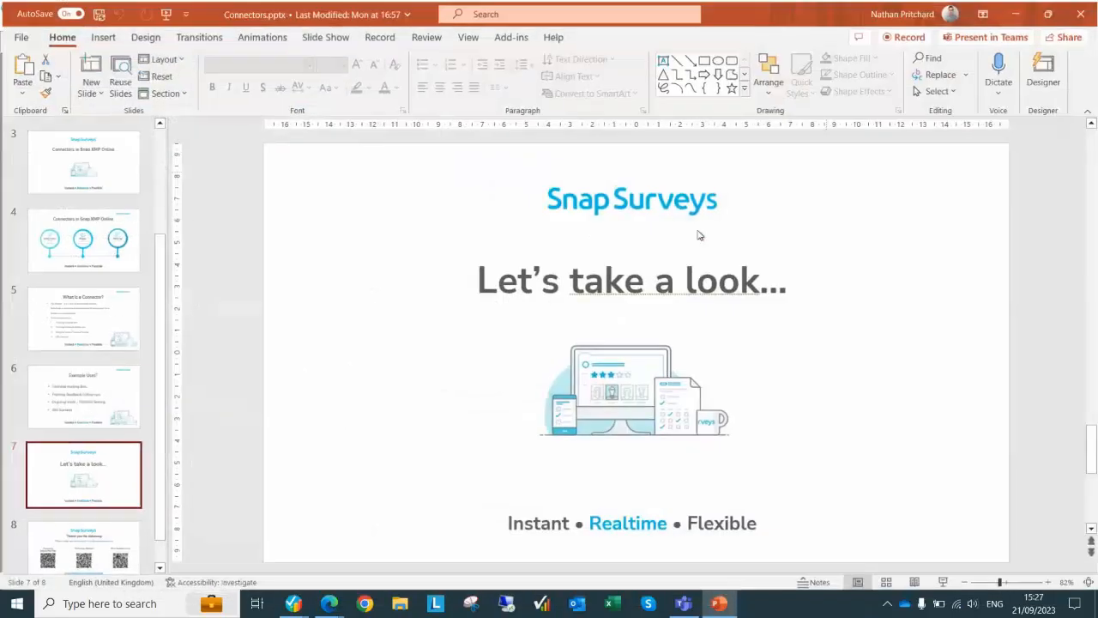